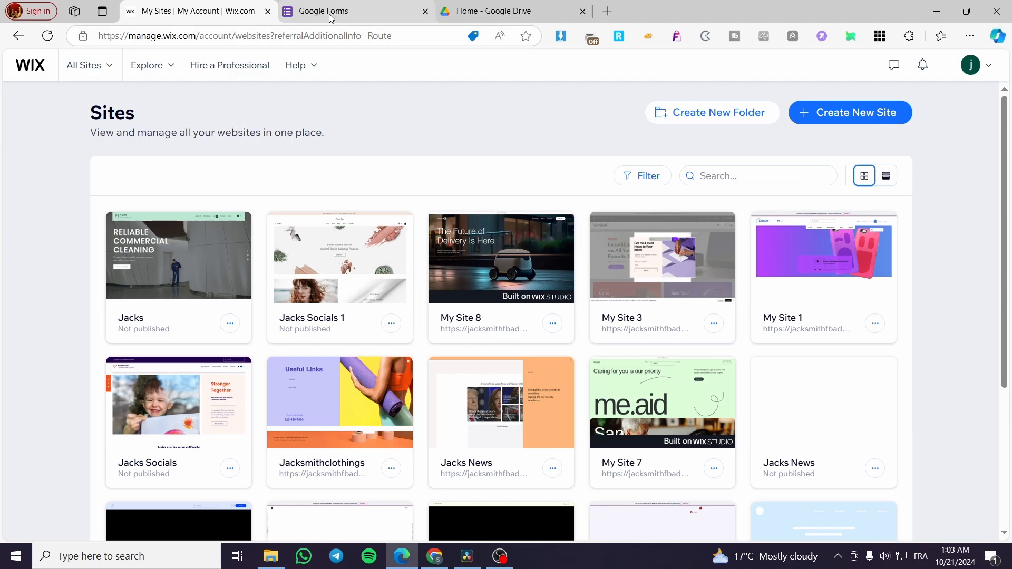
click(331, 16)
click(203, 11)
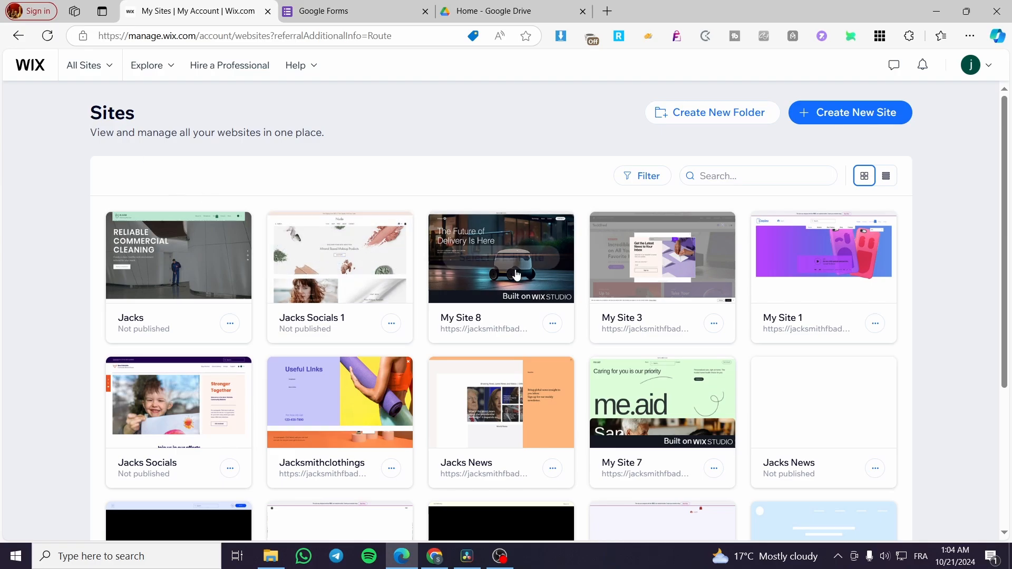
mouse_move(683, 255)
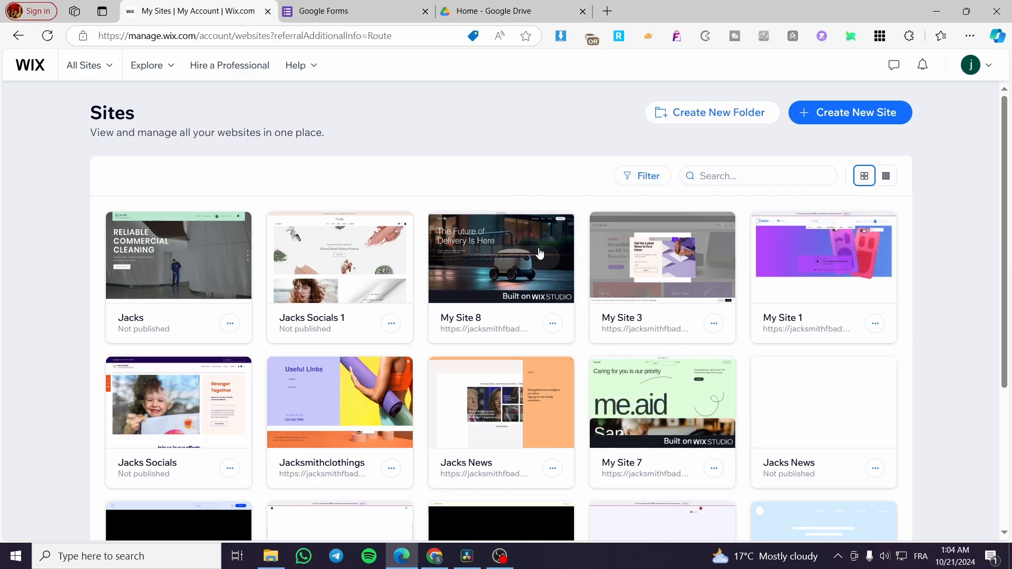
click(846, 119)
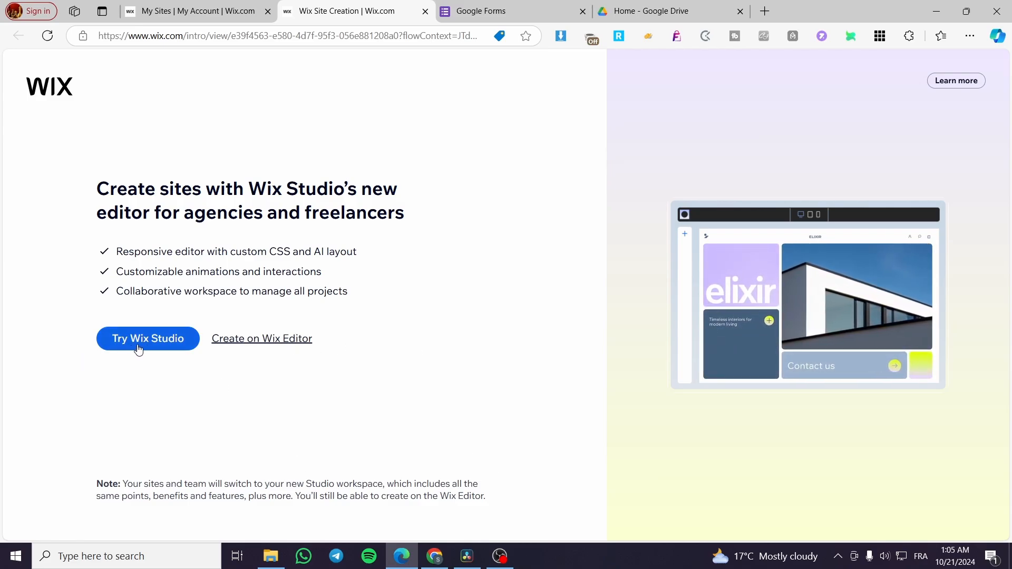
click(426, 11)
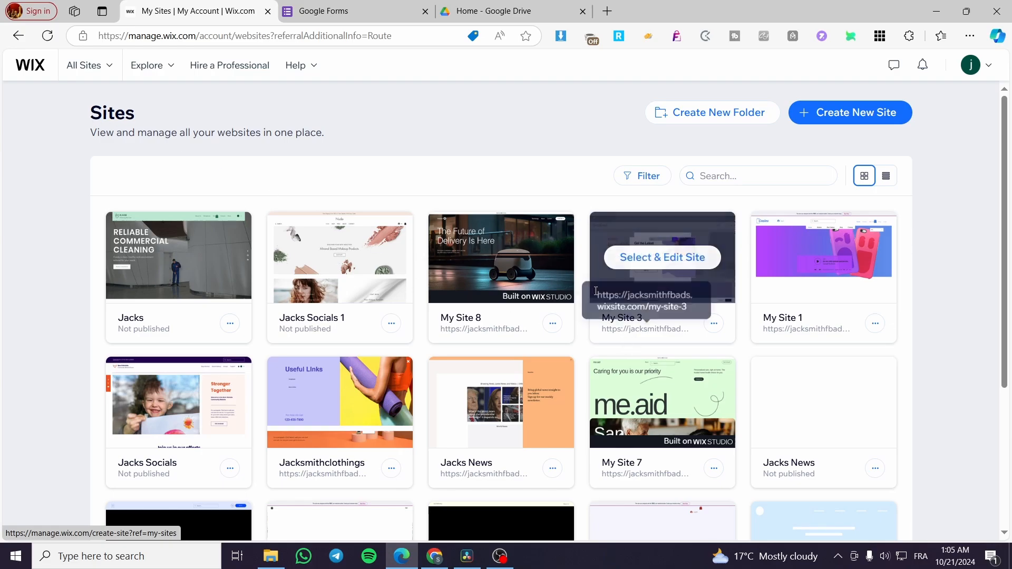
Open the My Site 7 dashboard, dismiss its holiday sales banner, and open the site for editing
click(699, 409)
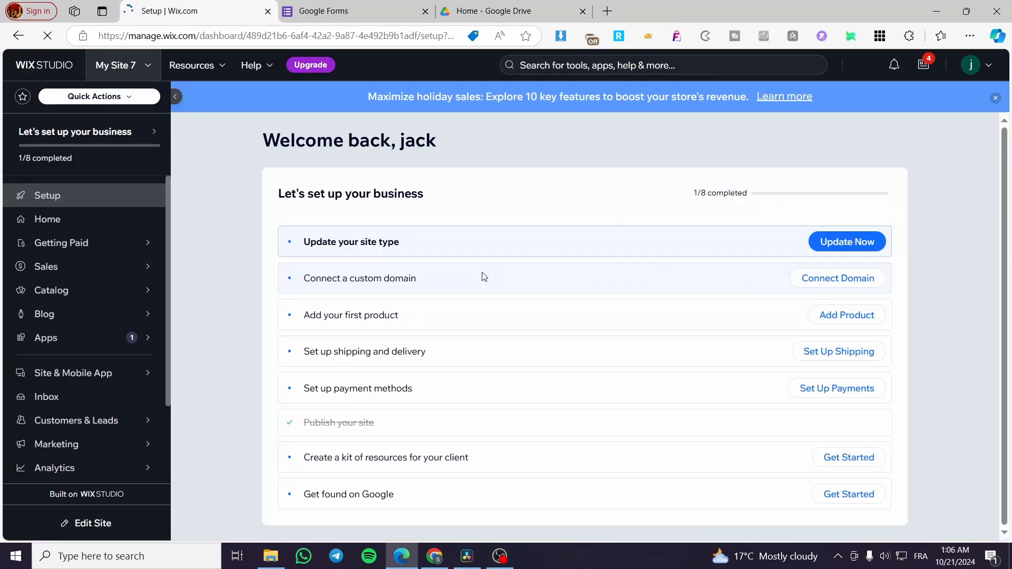
click(996, 98)
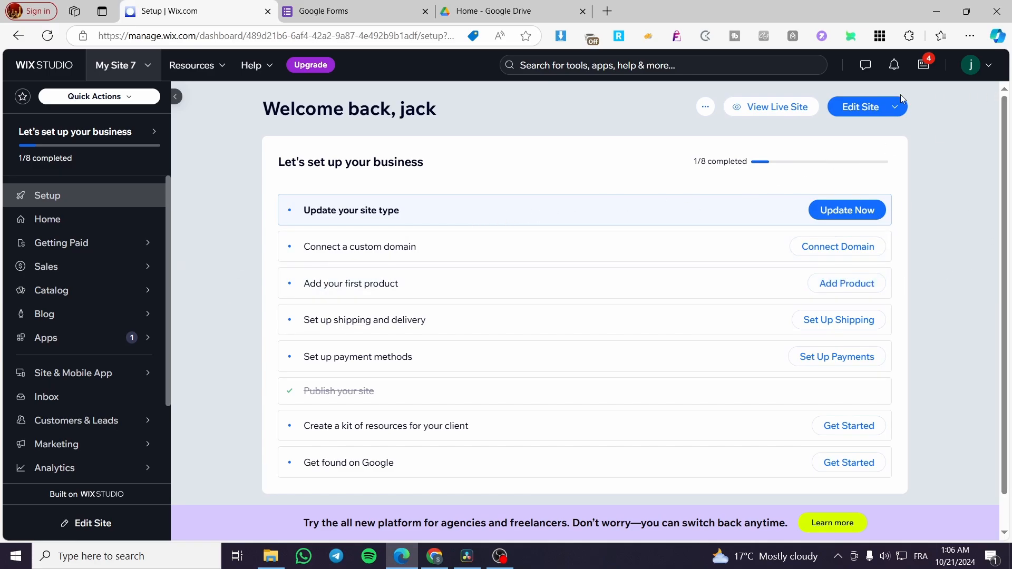
click(856, 109)
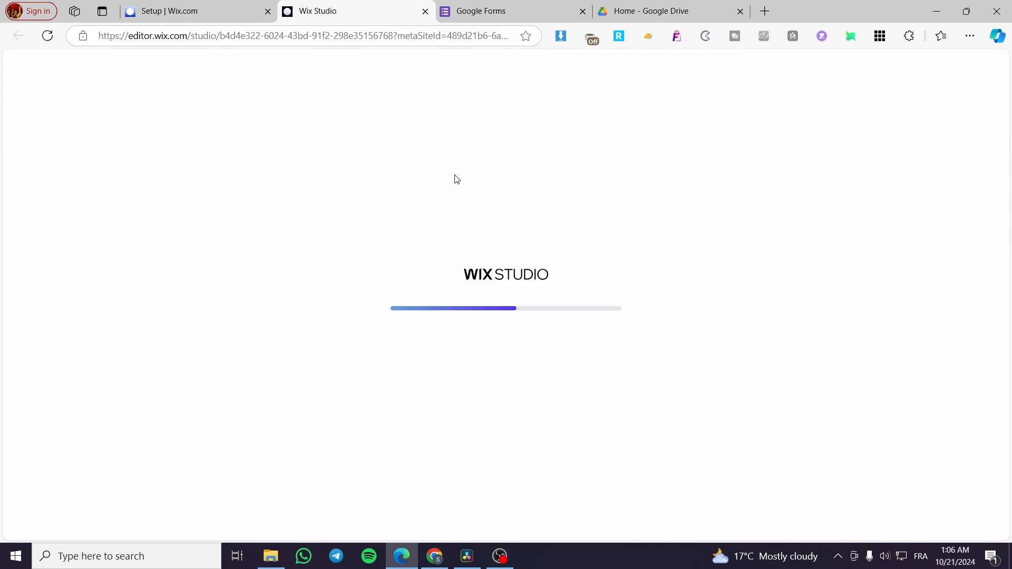
click(505, 8)
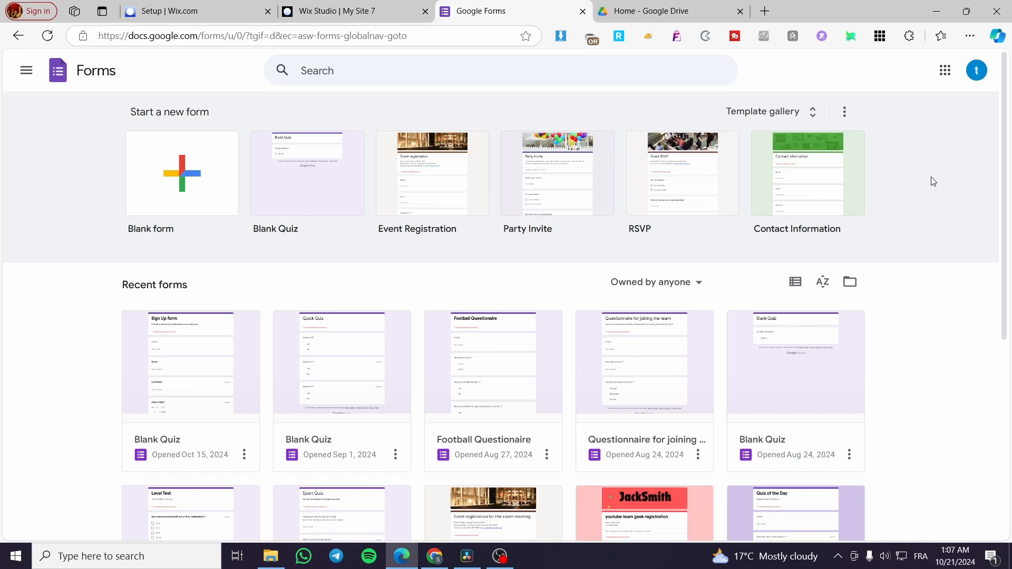
click(331, 5)
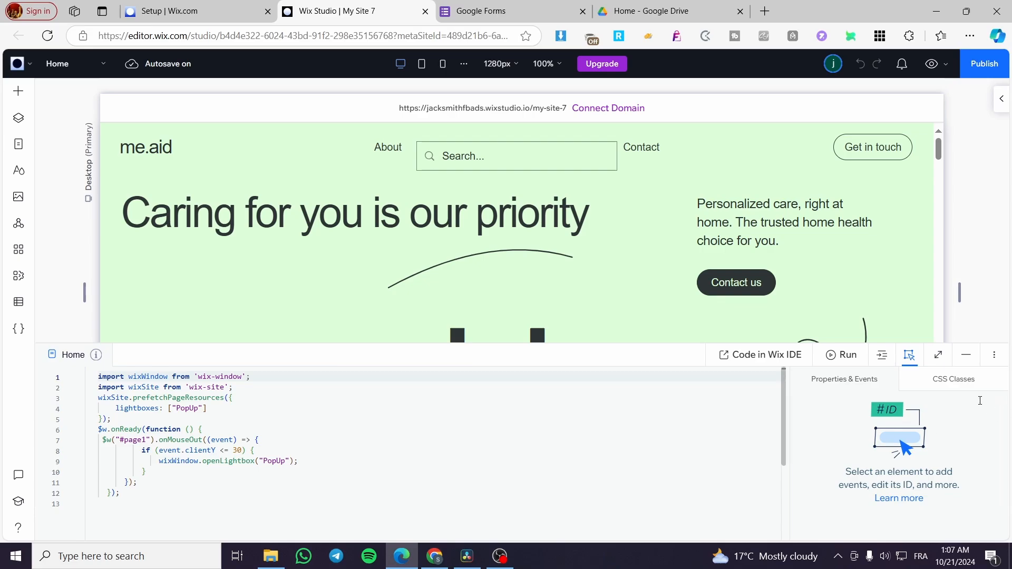
Minimize the Home page's code panel to free up the page canvas
click(995, 355)
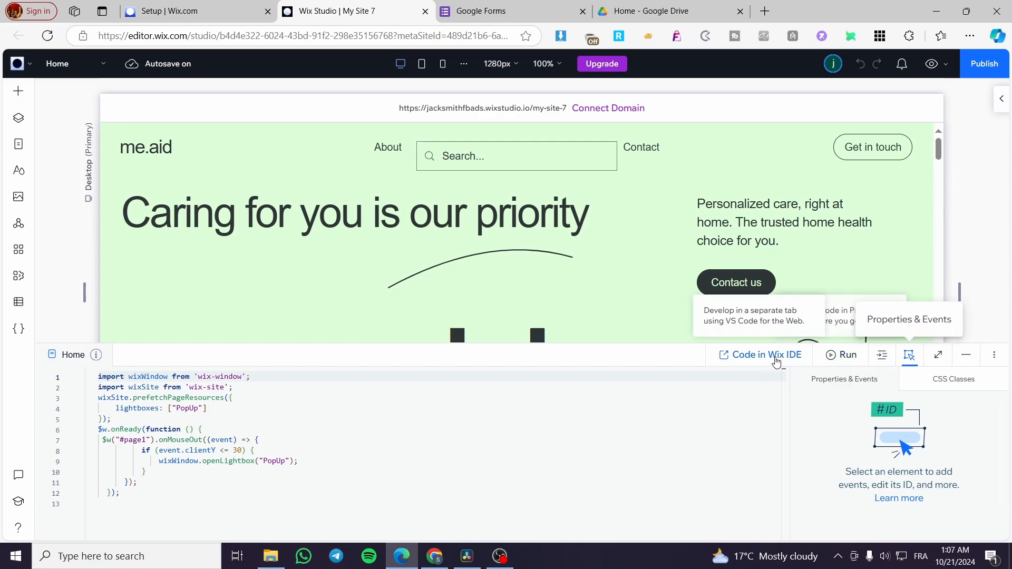
click(996, 357)
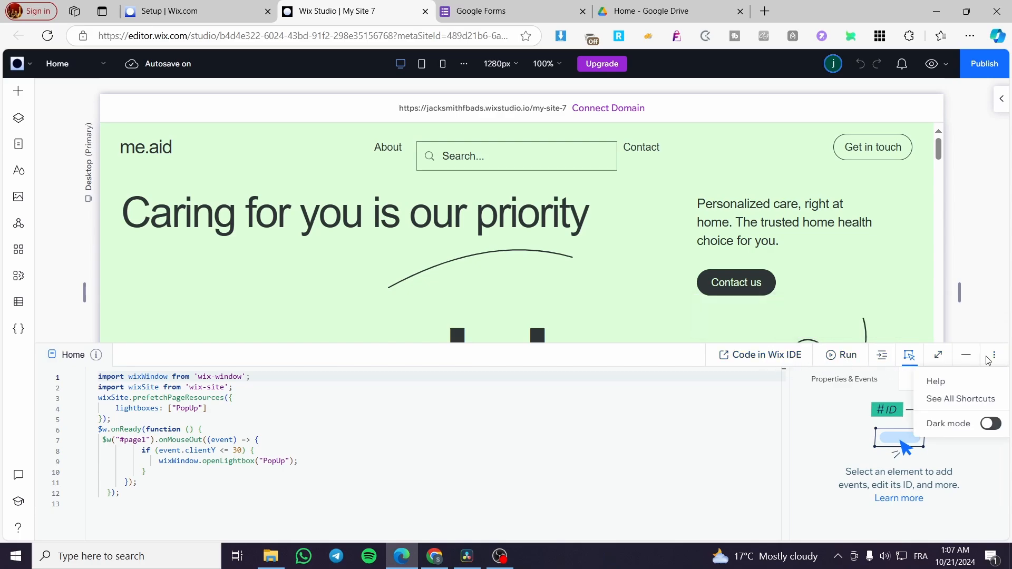
click(967, 355)
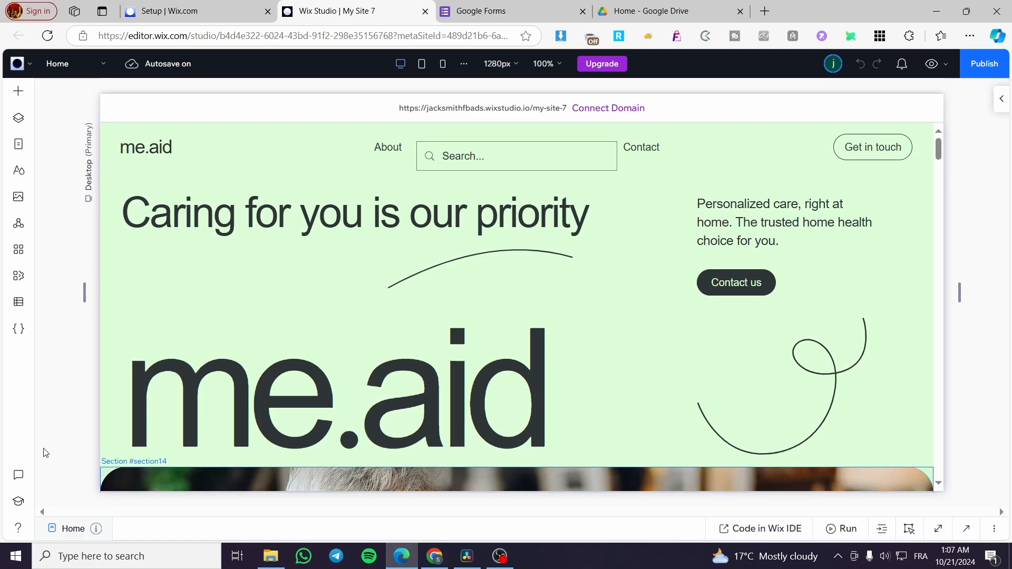
Add a new blank section to the Home page between the email contact form and "Our home care services"
scroll(279, 285, down, 5)
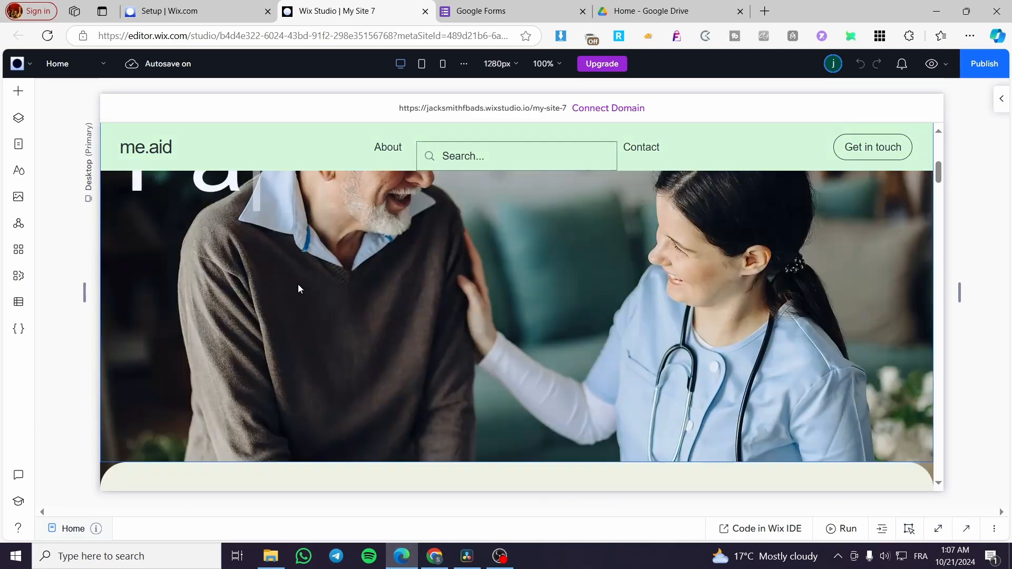
scroll(492, 340, down, 6)
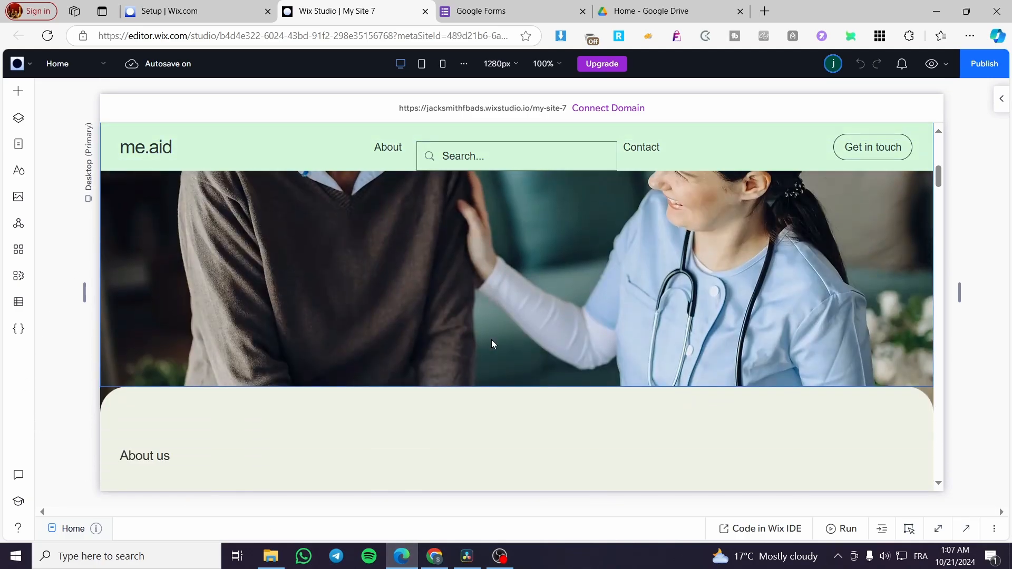
scroll(449, 319, down, 8)
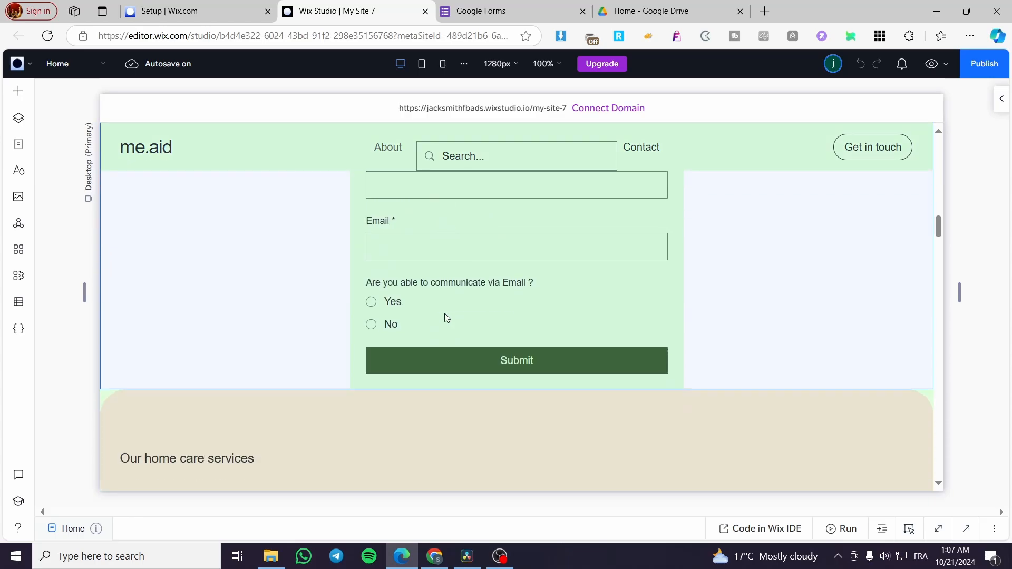
scroll(434, 321, up, 3)
scroll(553, 314, down, 5)
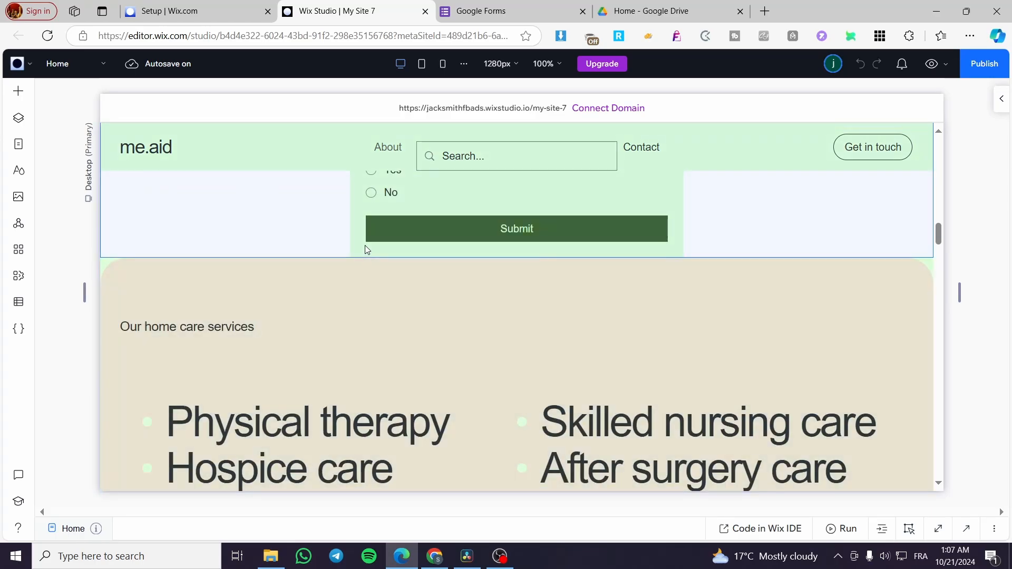
click(477, 270)
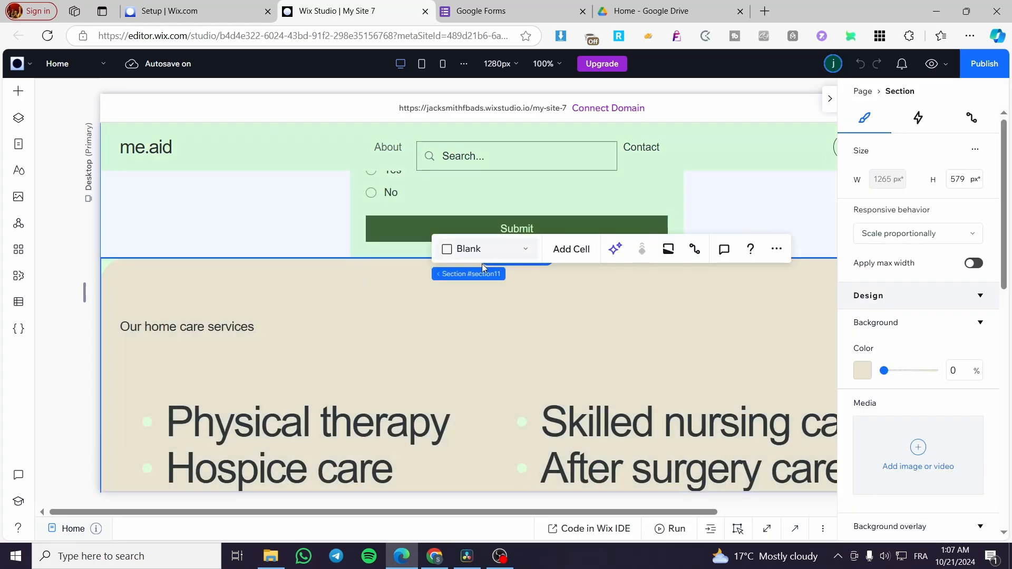
click(499, 267)
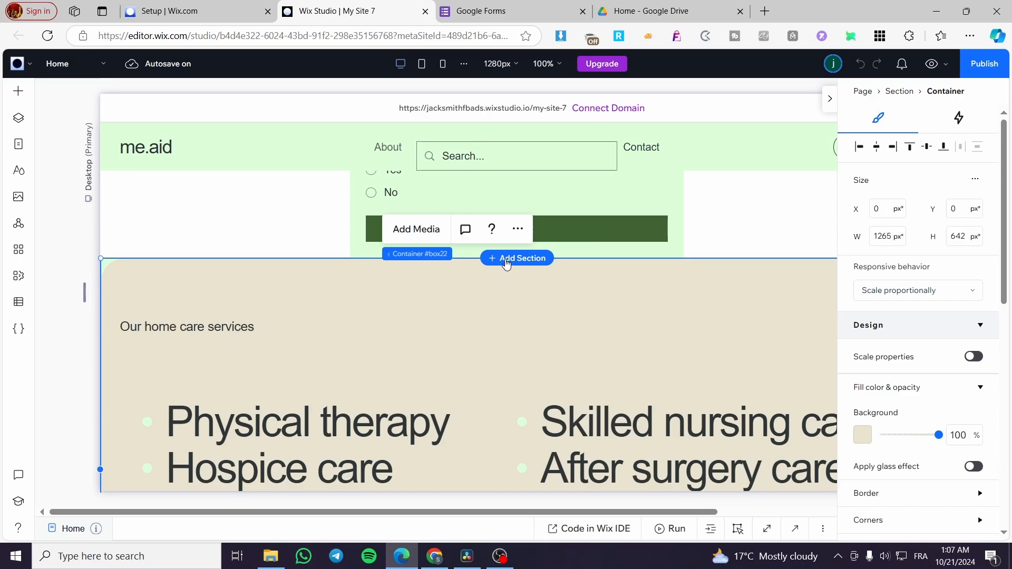
click(506, 258)
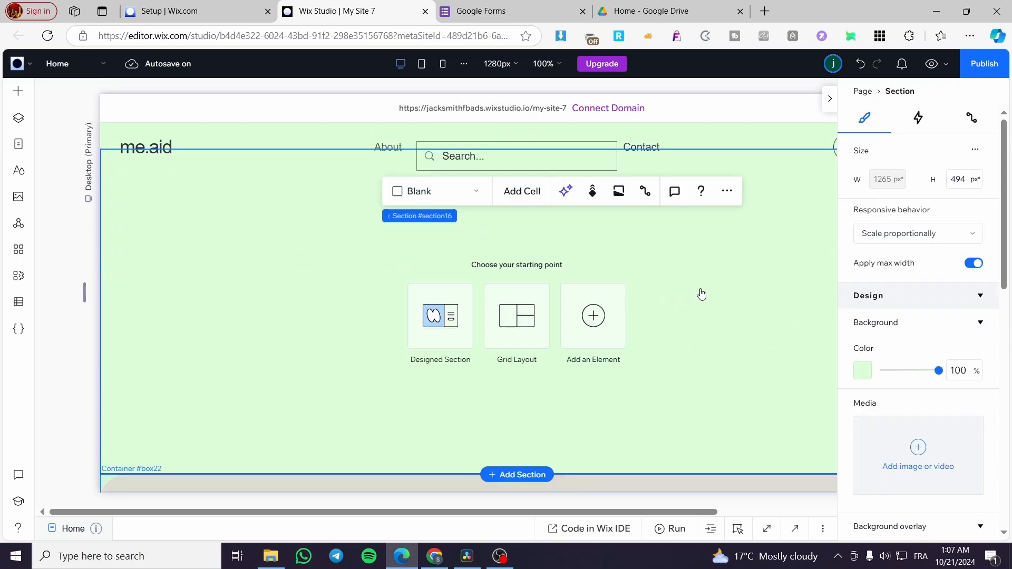
click(742, 286)
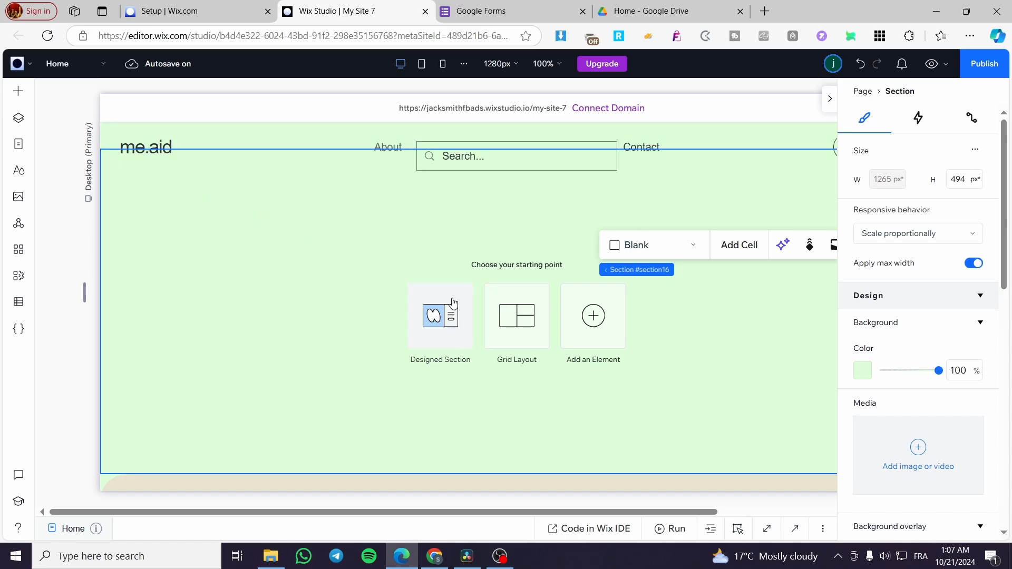
Switch to Google Forms, create a blank form, and select its placeholder title text
click(481, 11)
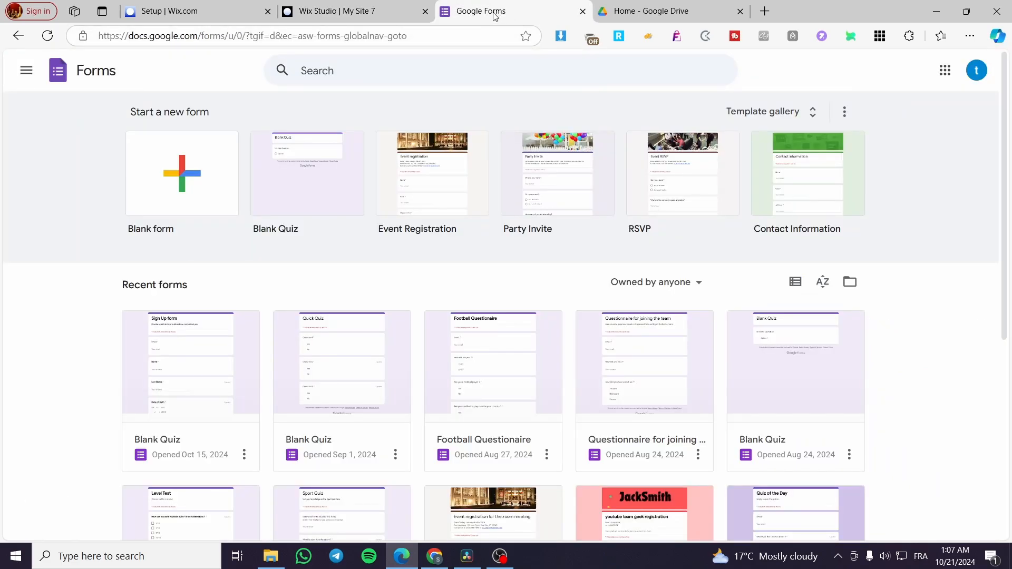
click(167, 174)
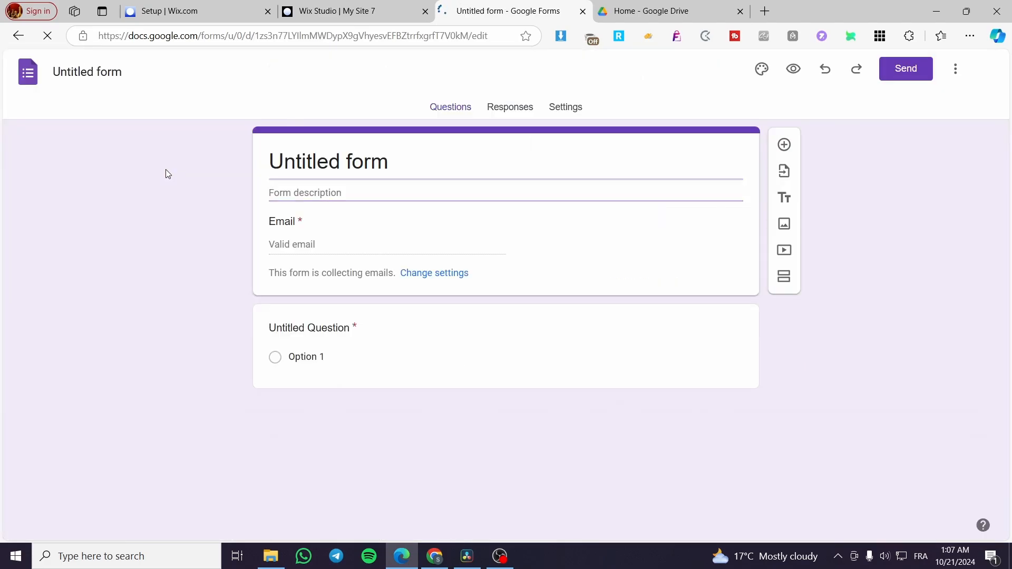
click(409, 156)
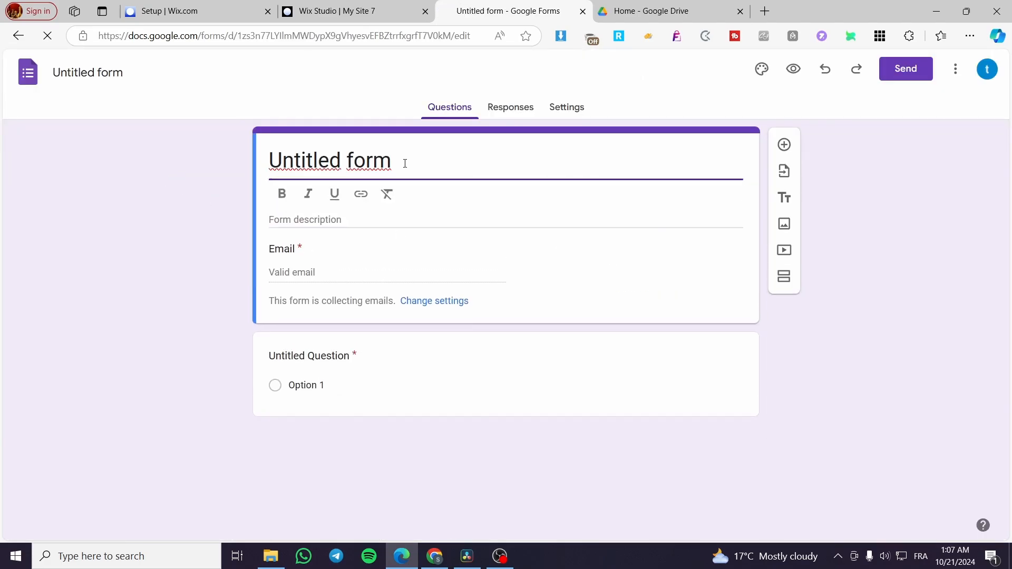
drag(405, 160, 257, 167)
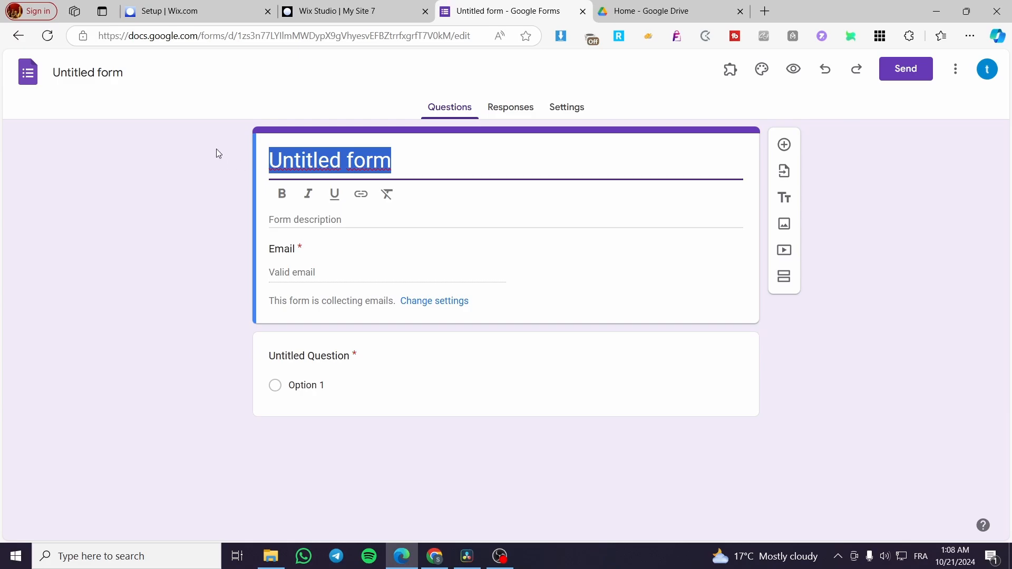
Return to Wix Studio, collapse the section's settings, and review the Home page content for the form's topic
click(343, 11)
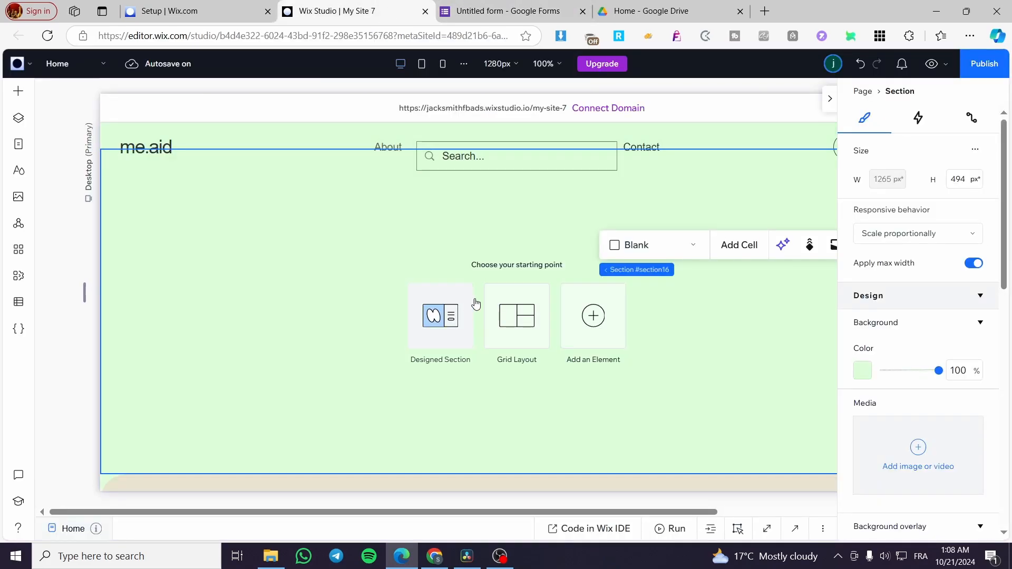
click(831, 99)
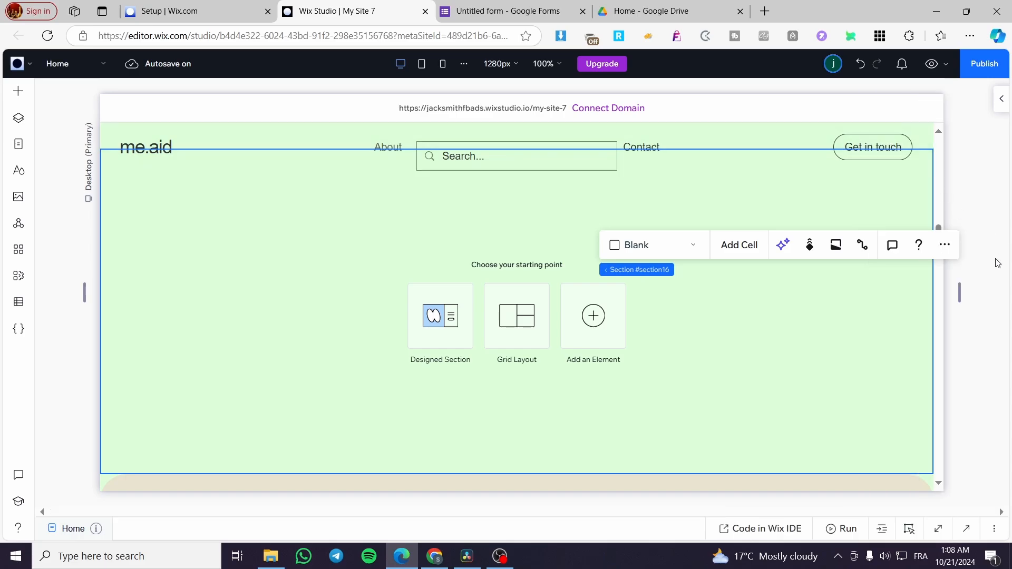
scroll(87, 348, up, 8)
scroll(442, 317, up, 10)
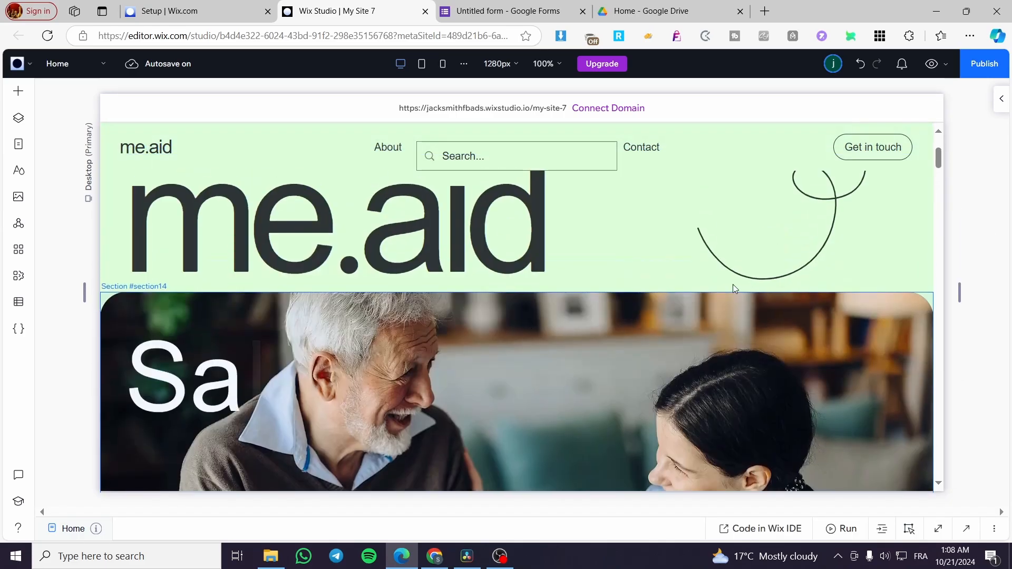
scroll(533, 327, down, 4)
scroll(534, 331, down, 14)
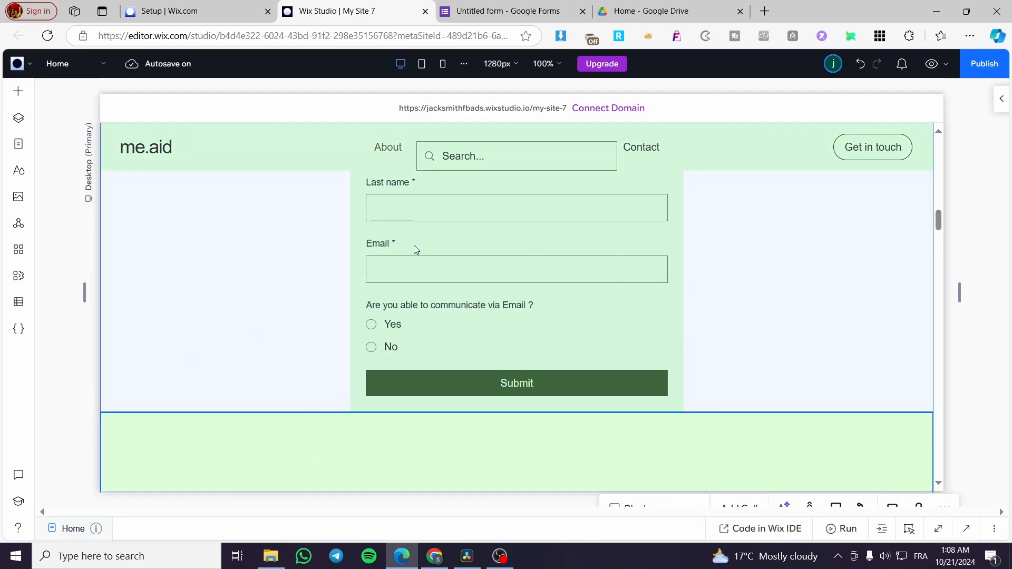
Switch back to Google Forms and title the new form "Health Form"
click(508, 11)
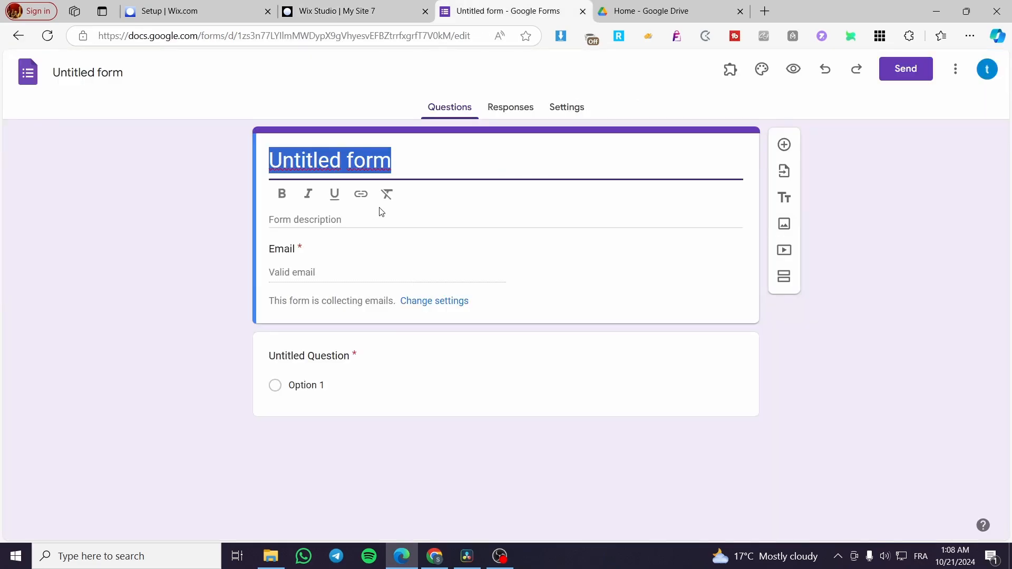
text(eal)
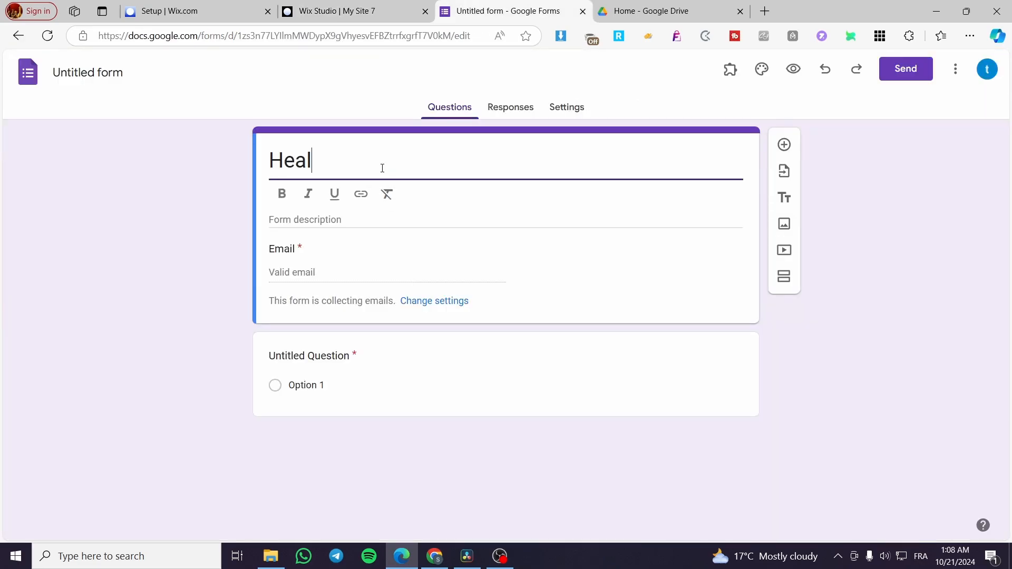
text(th Form)
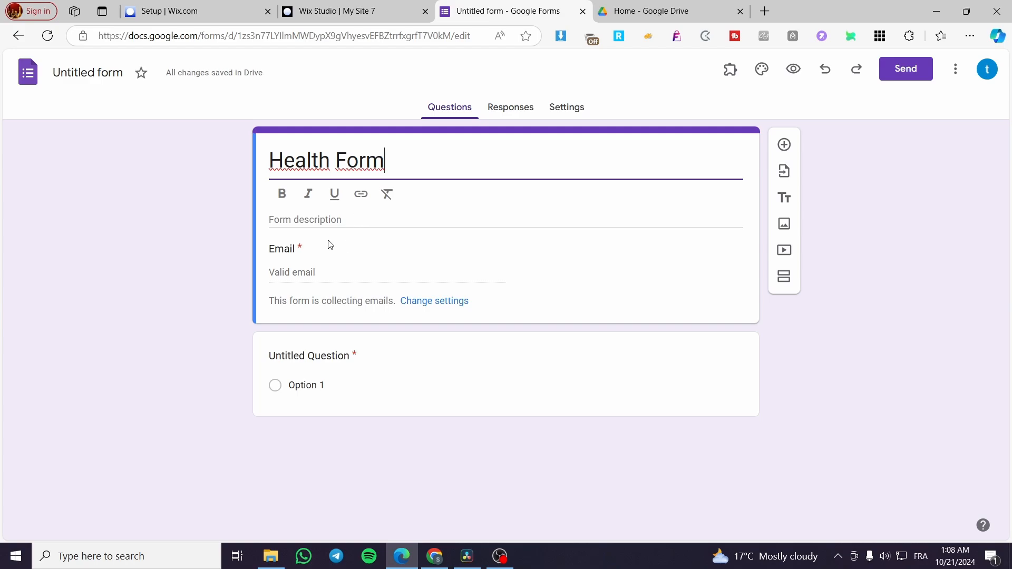
Enter the form description "This form will help us to determin the exact problem that you need to solve, so make sure to answer correctly."
click(339, 220)
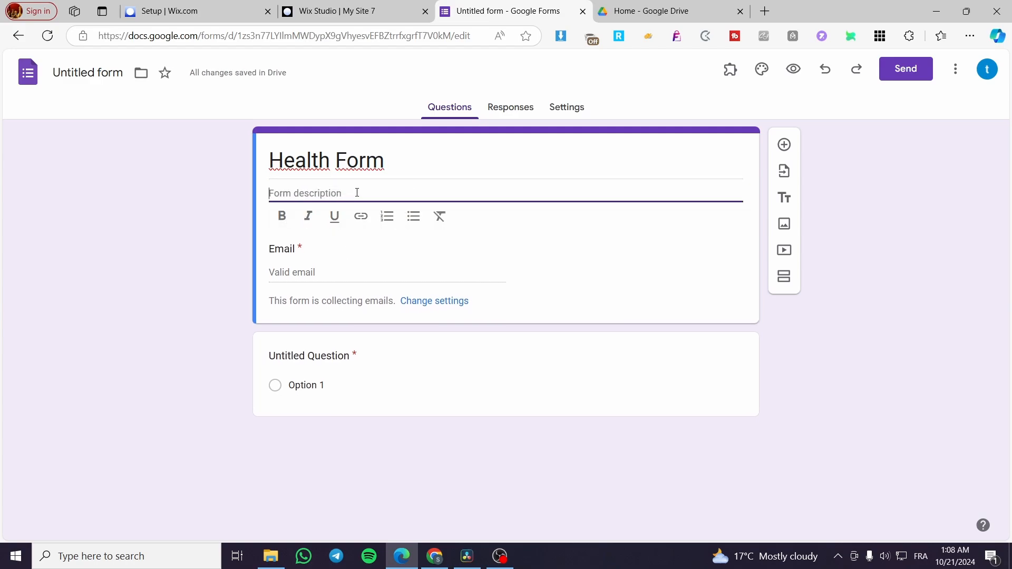
text(This form will help us to)
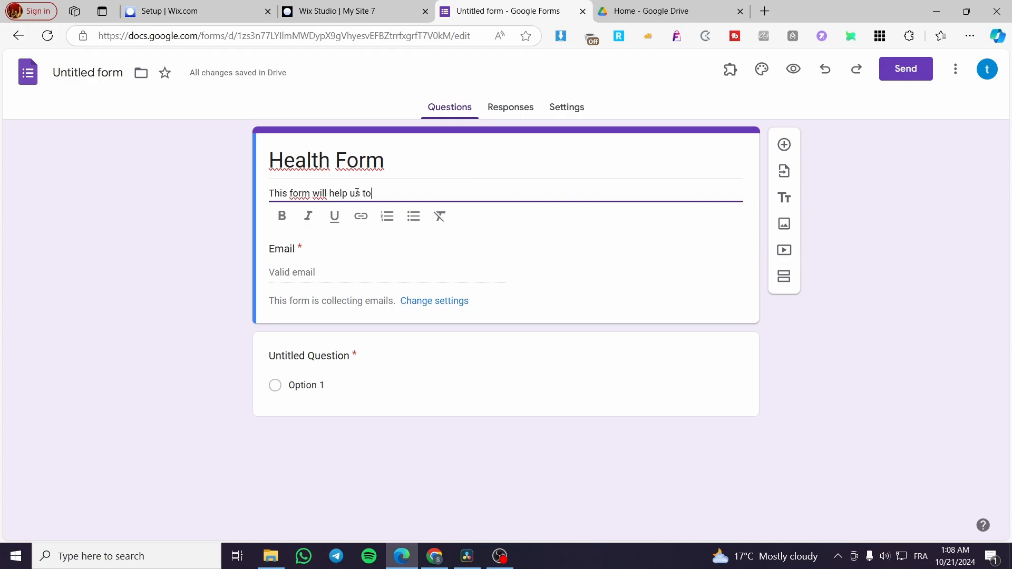
text( determin the exact p)
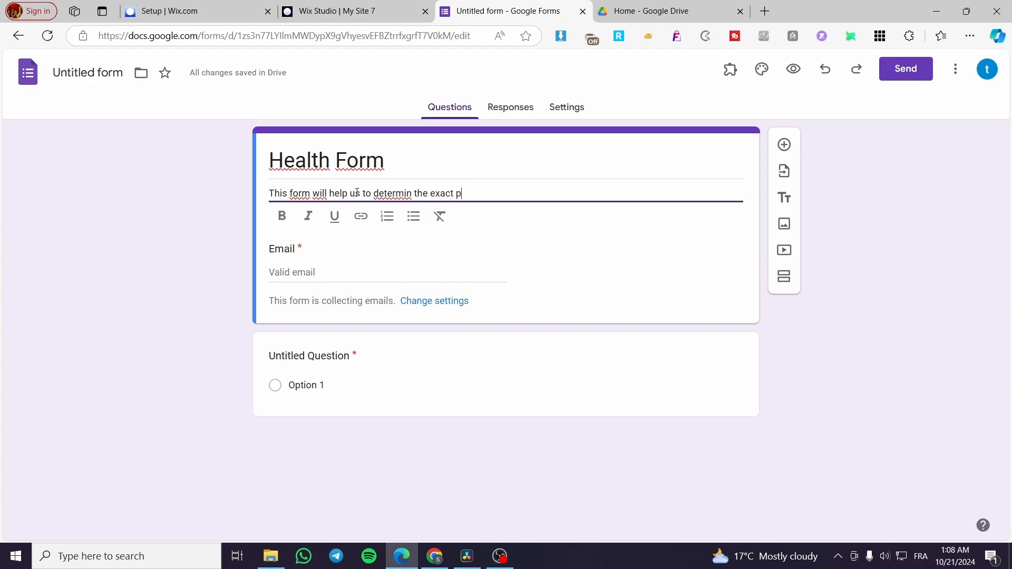
text(roblem )
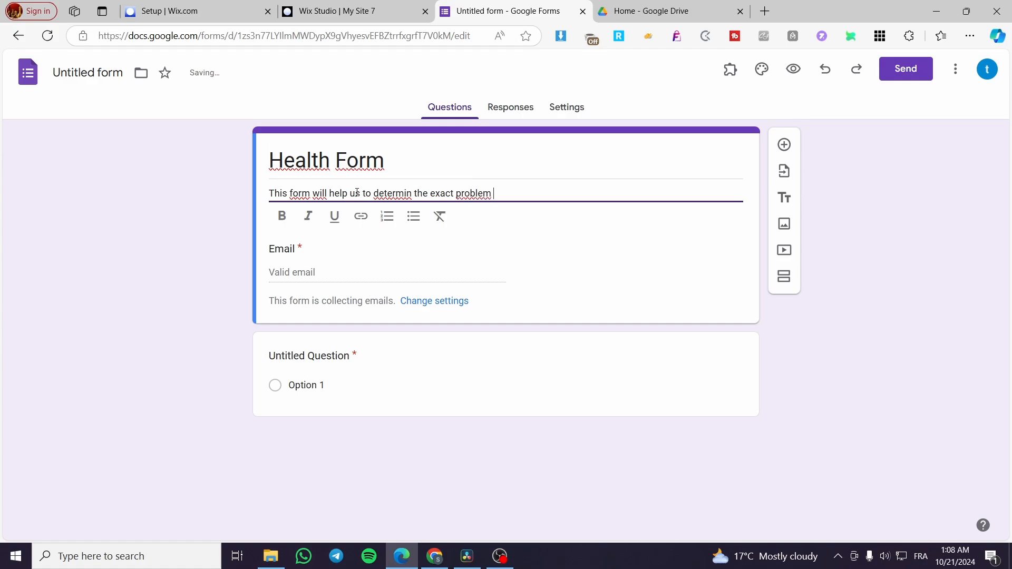
text(that you nee)
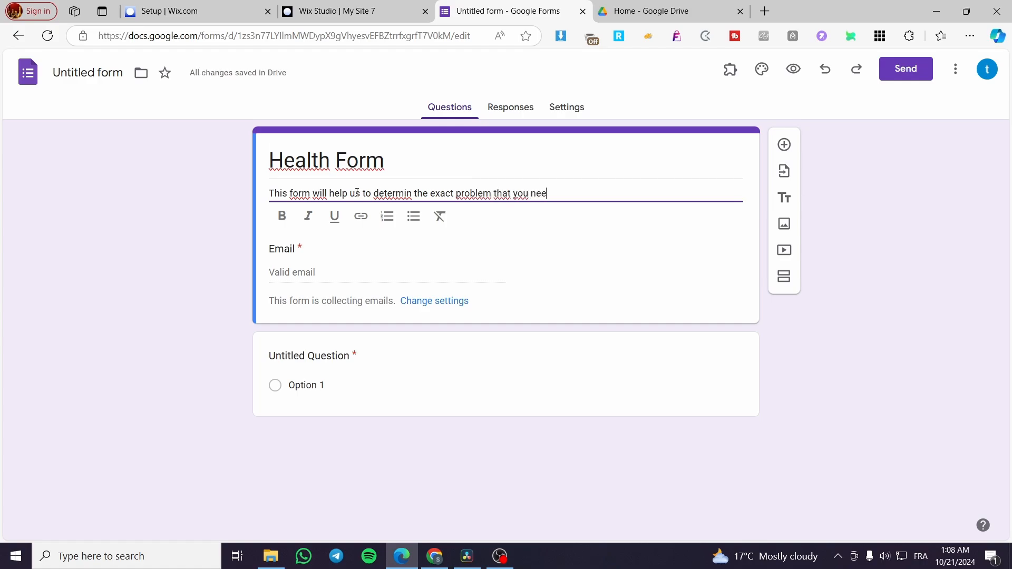
text(d)
text( to s)
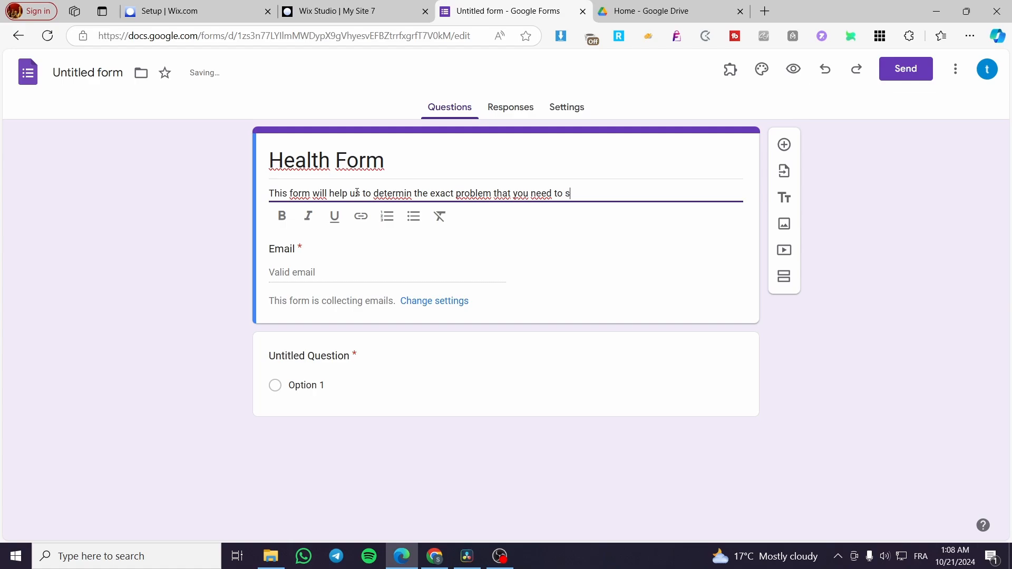
text(olve and)
key(BackSpace)
key(BackSpace)
key(BackSpace)
text(make )
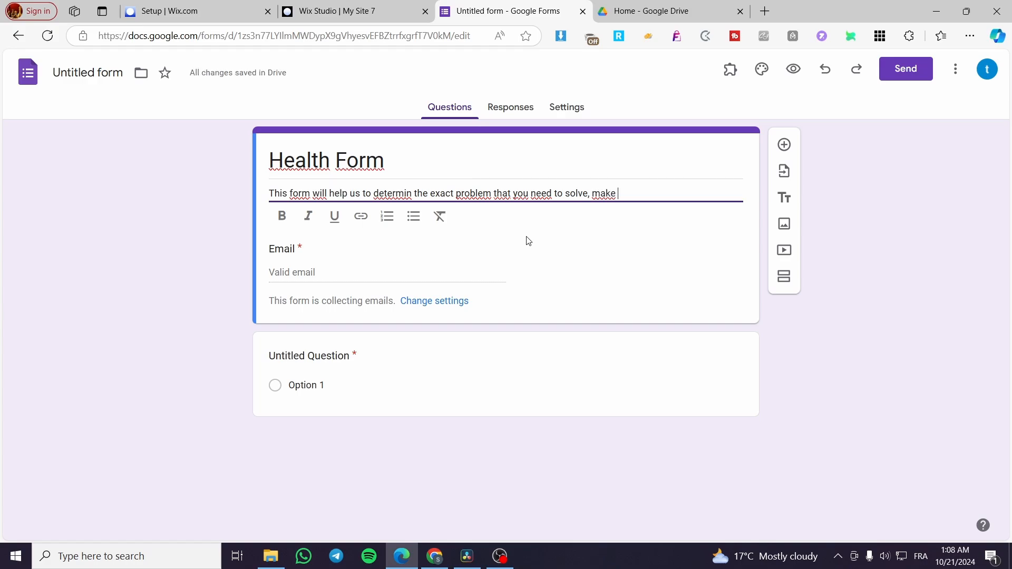
text(sure to answer correctly.)
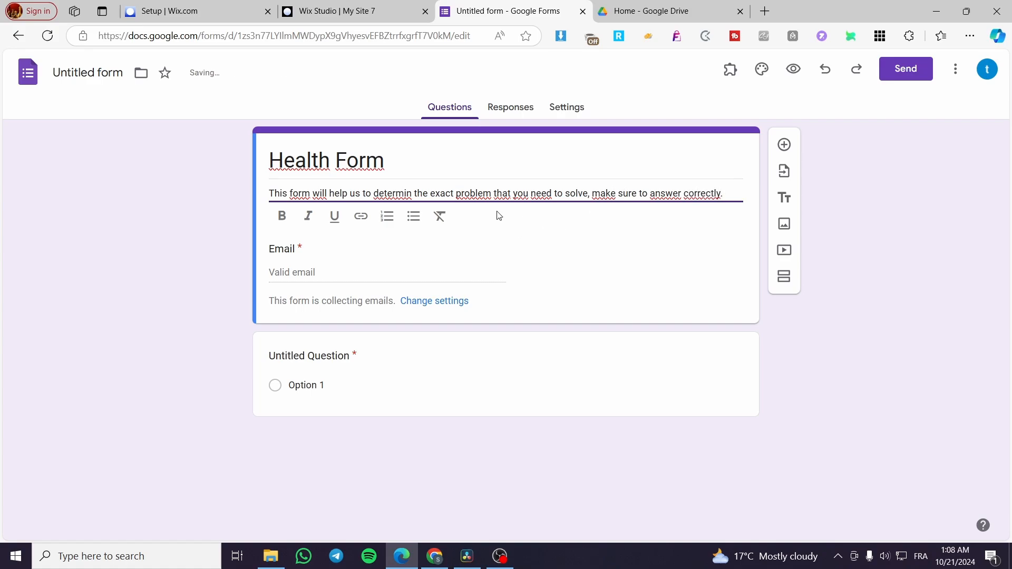
click(594, 191)
text(so)
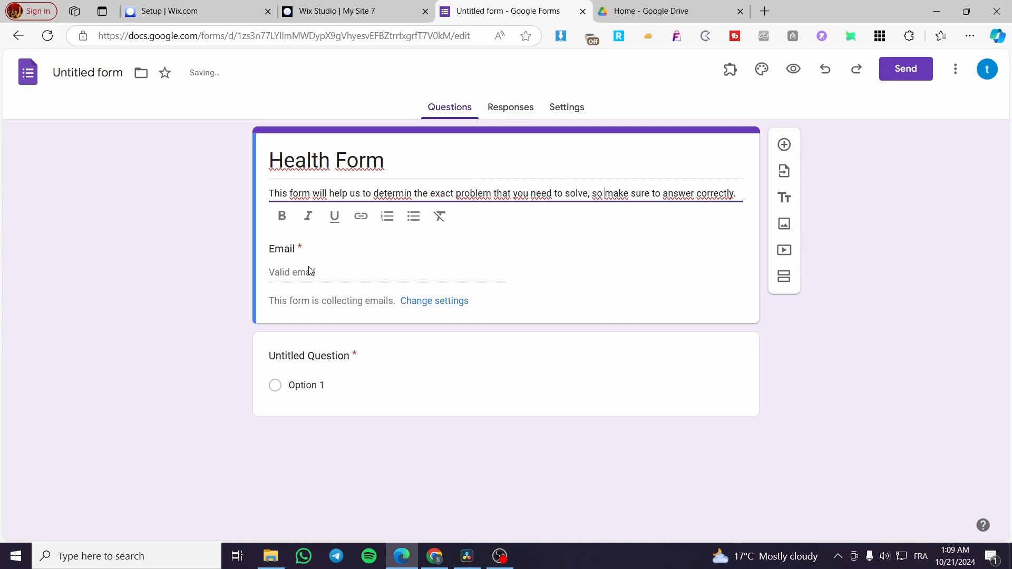
Replace the untitled question's text with "What is your full name ?"
click(334, 410)
click(397, 338)
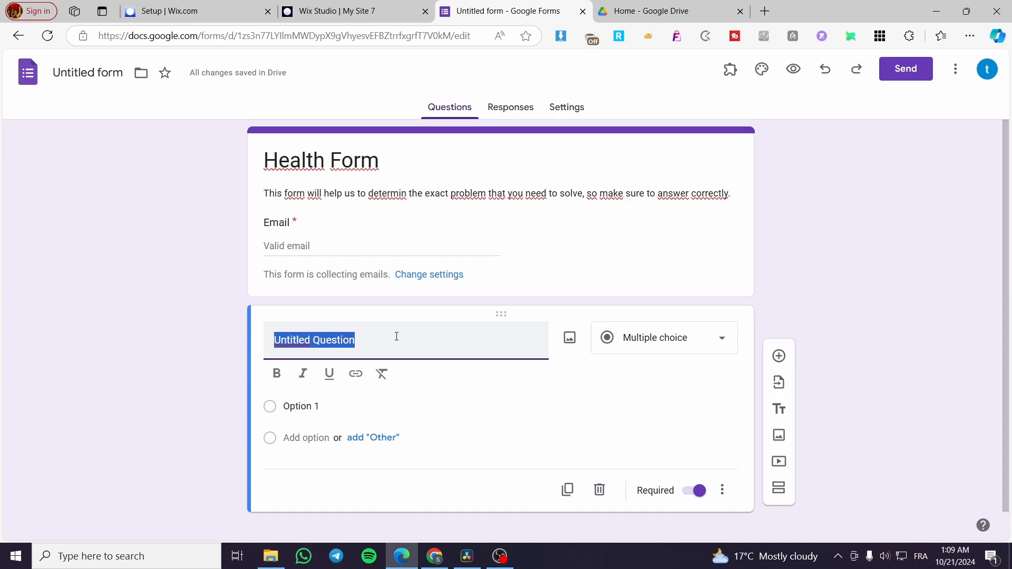
text(What)
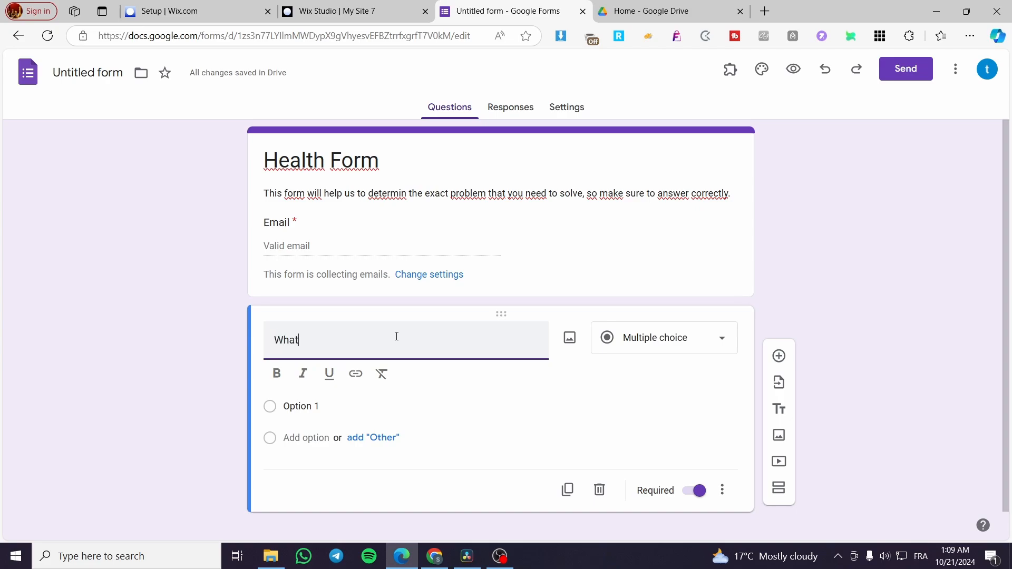
text( is your name)
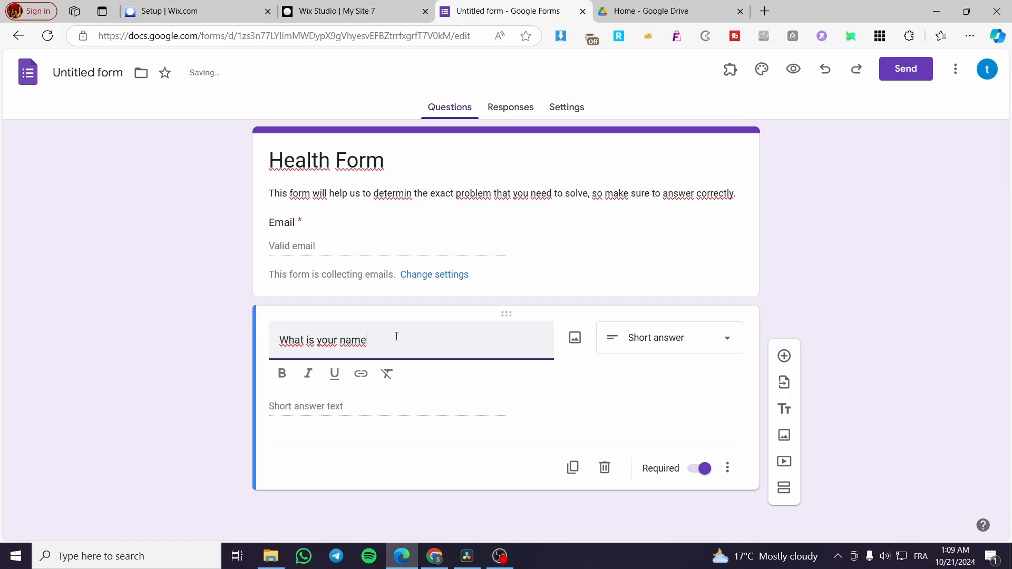
key(BackSpace)
key(BackSpace)
key(BackSpace)
text(fullname)
key(Left)
text(?)
click(364, 403)
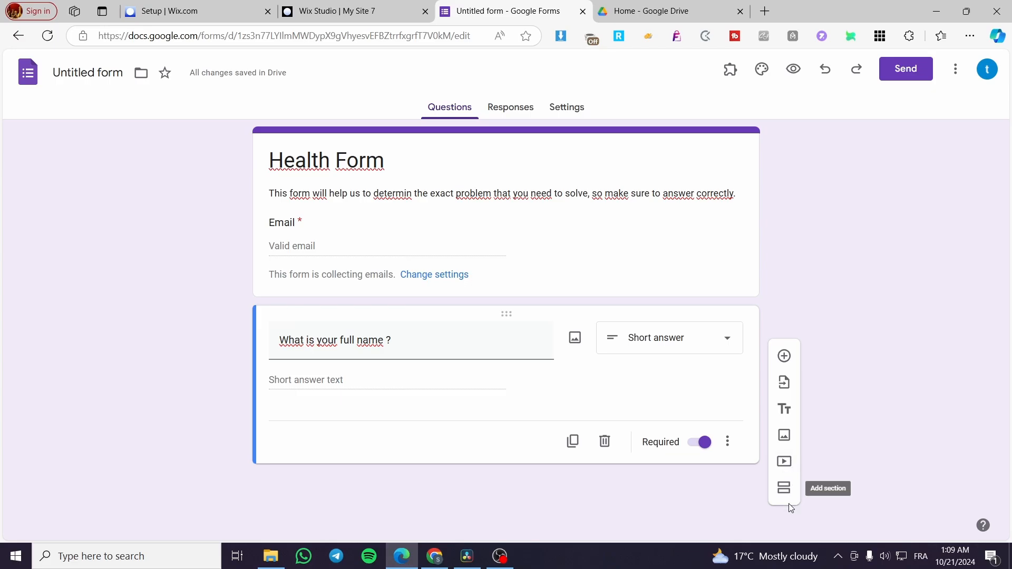
Add a blank question below the full name question and make the full name question's text bold
click(785, 356)
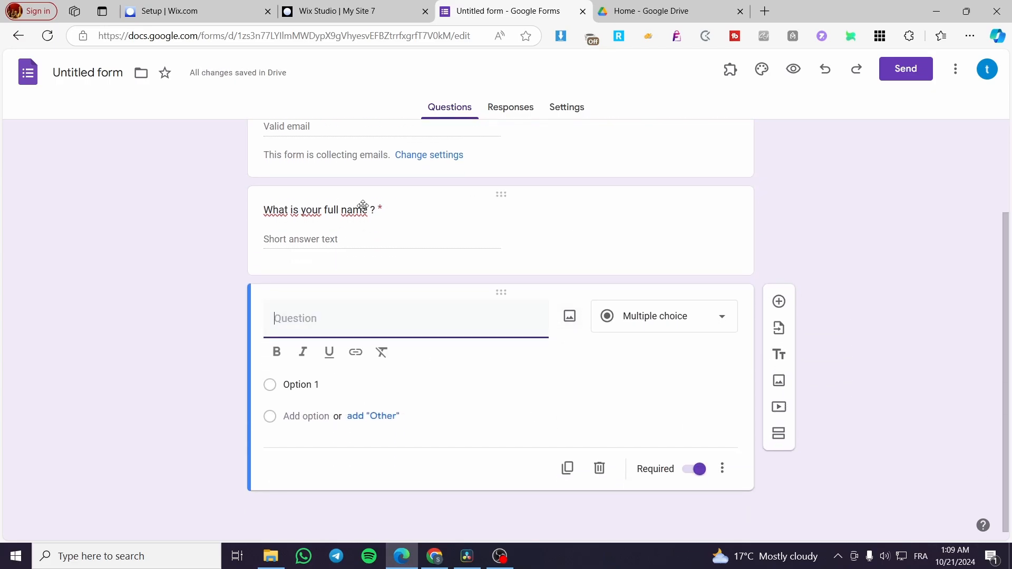
click(362, 209)
click(276, 281)
click(384, 418)
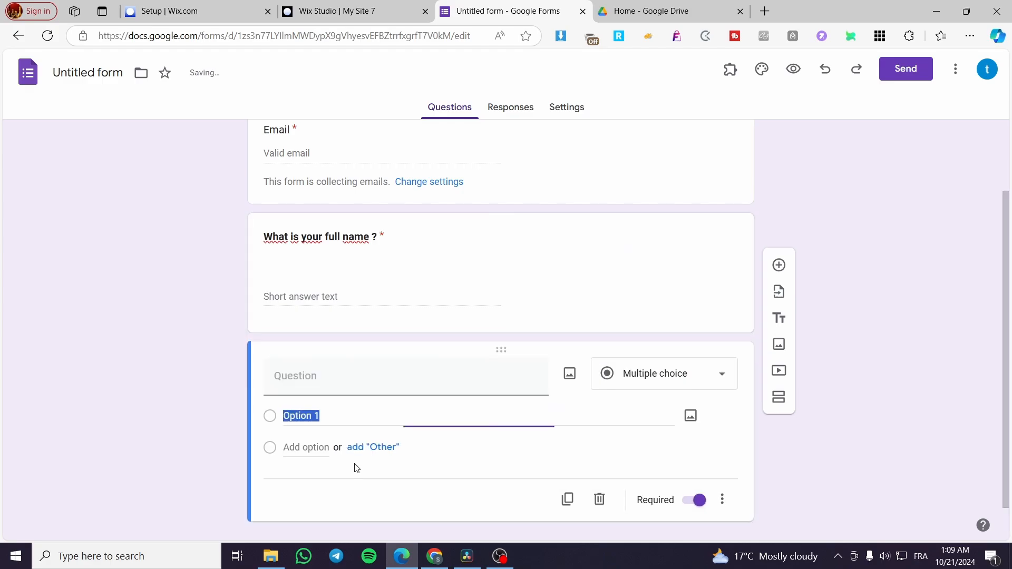
Title the new blank question "What is your age ?" and make its text bold
click(338, 348)
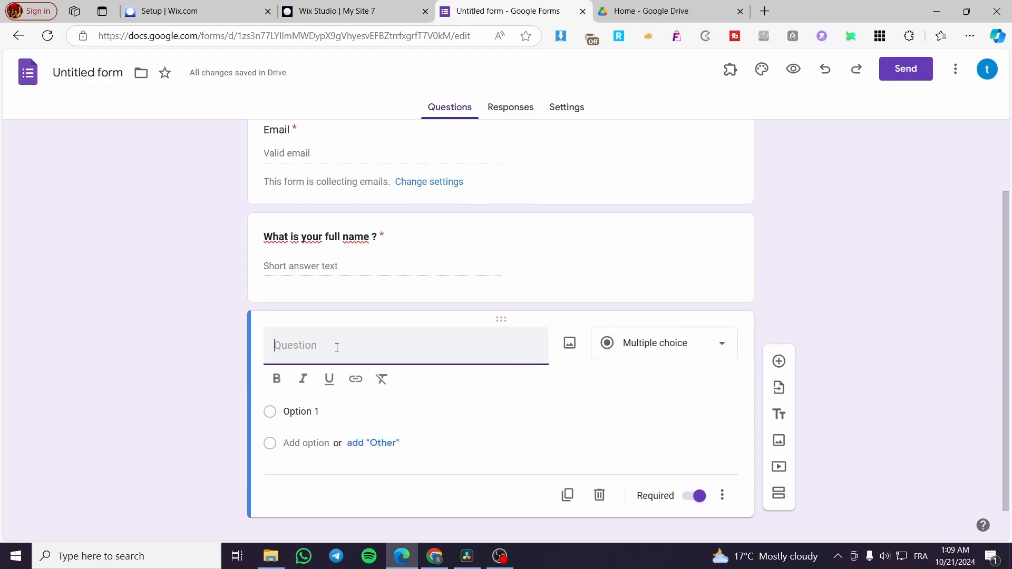
text(What is your ah)
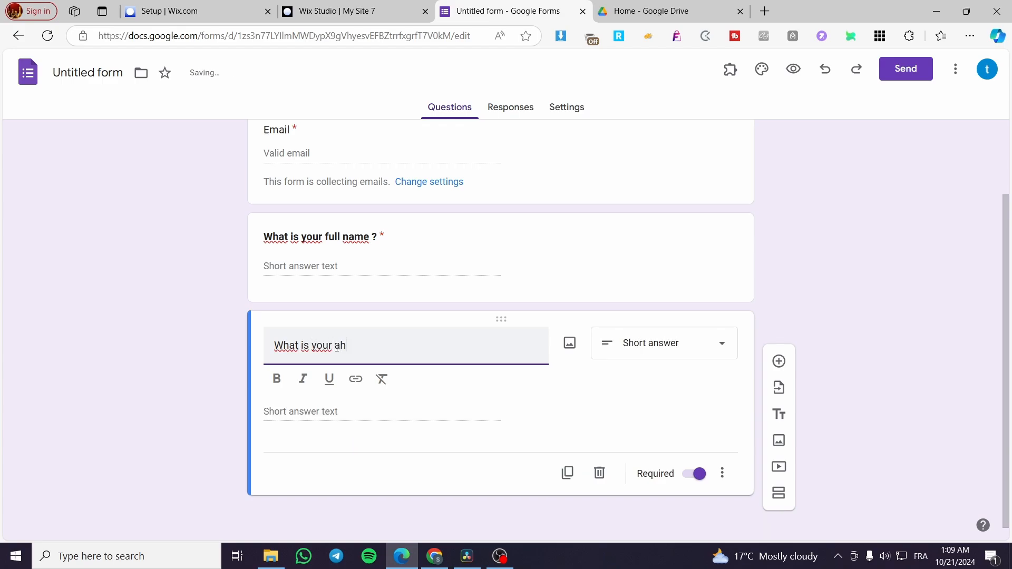
key(BackSpace)
text(ge)
drag(357, 348, 253, 360)
click(380, 347)
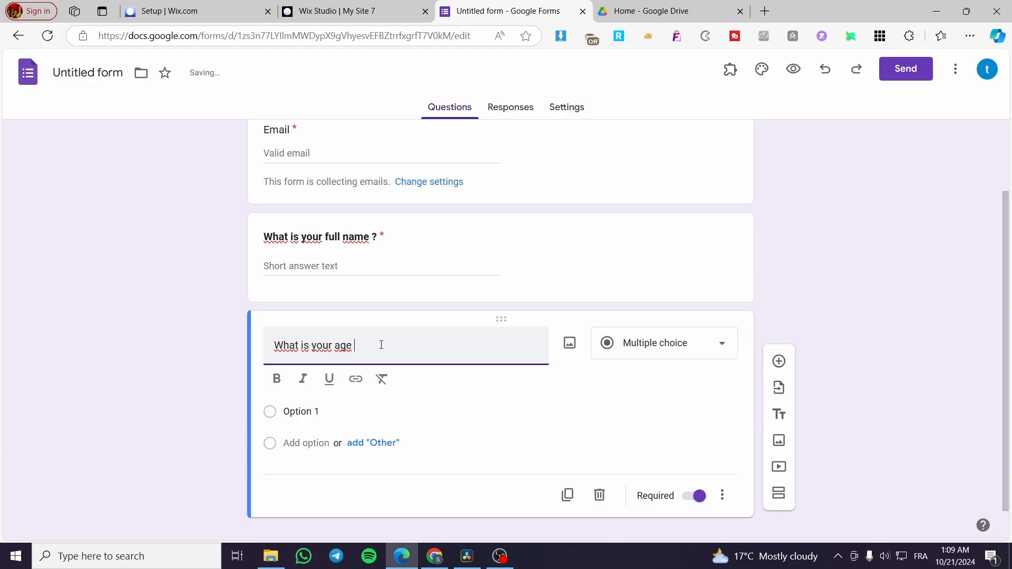
text(?)
drag(381, 348, 207, 341)
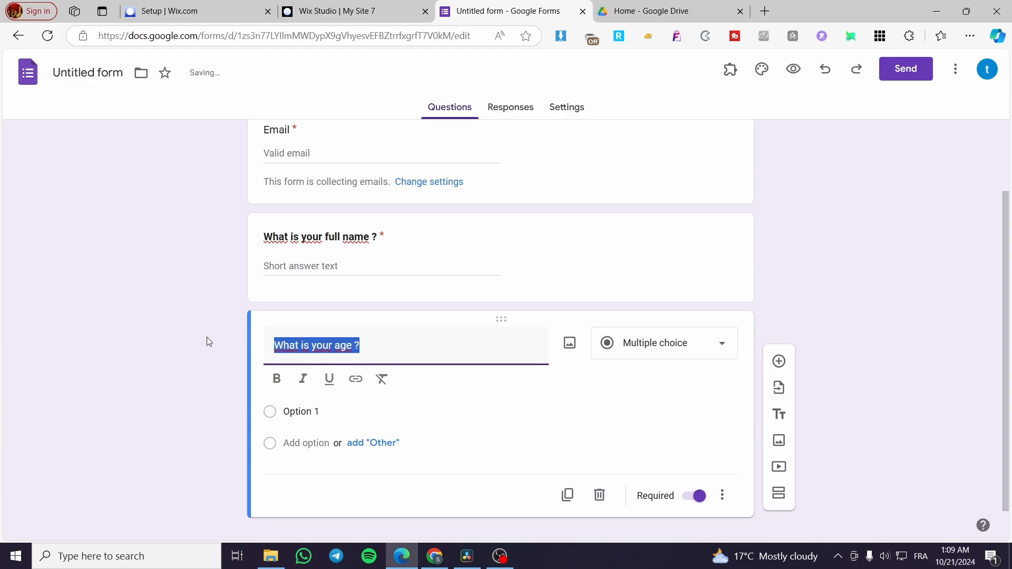
click(277, 378)
click(412, 347)
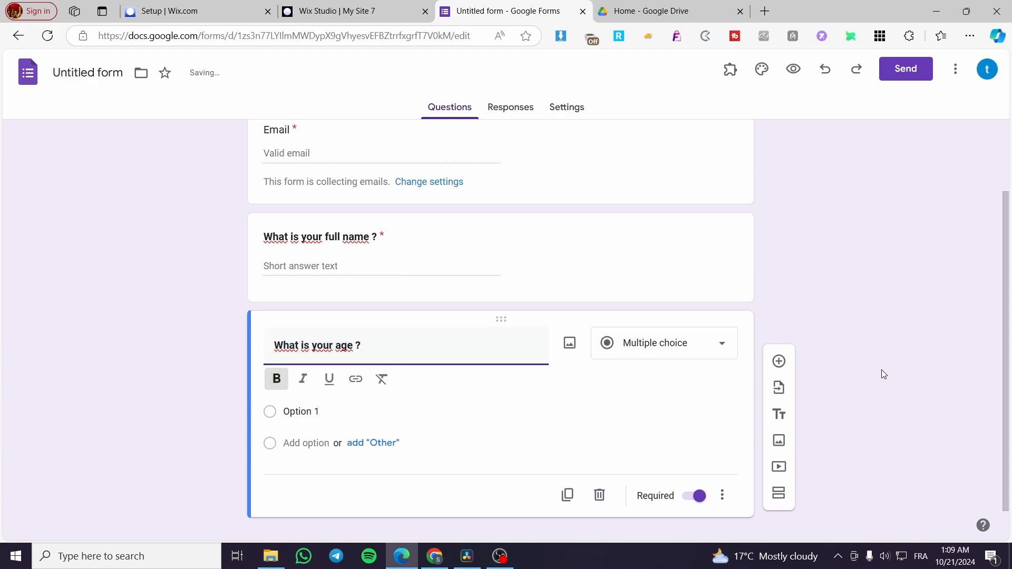
Change the age question's answer type to Short answer
click(302, 412)
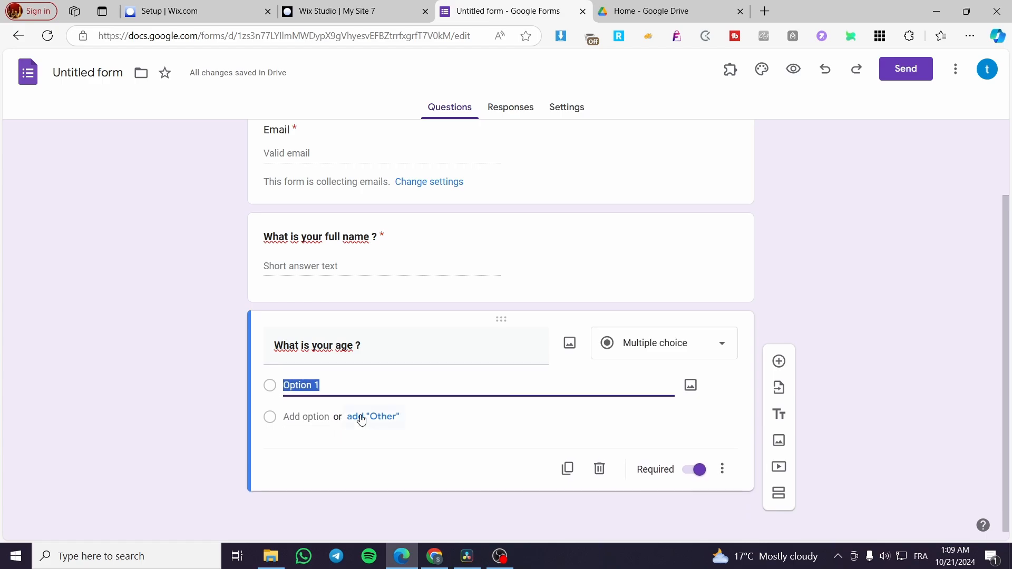
click(720, 348)
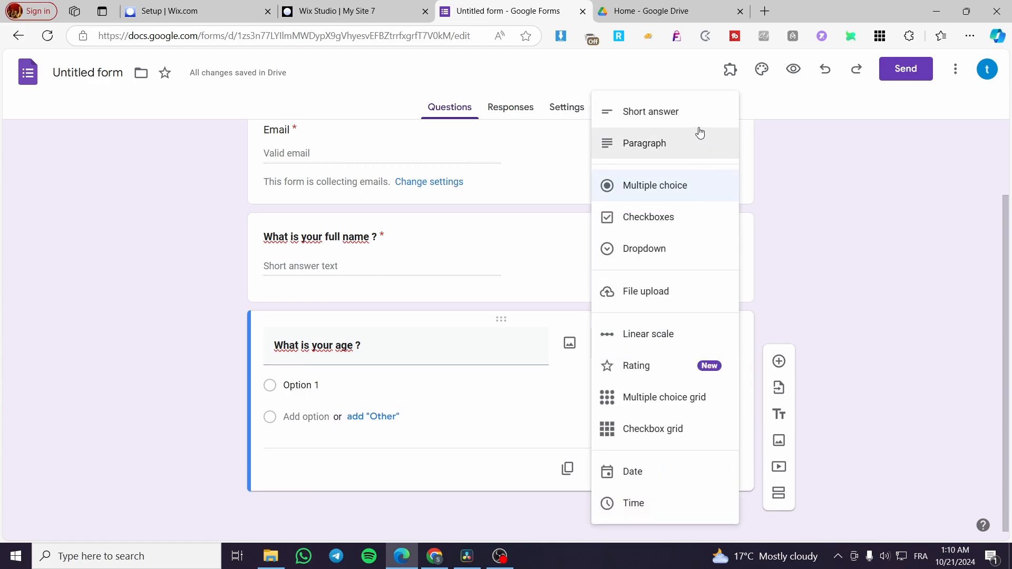
click(698, 114)
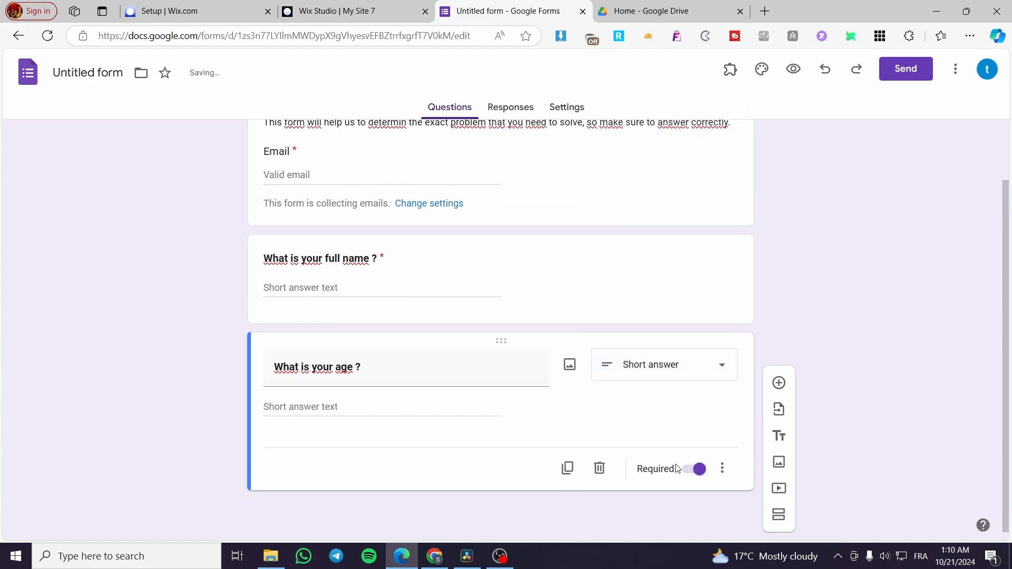
Add a question titled "Mention you sex" below the age question, with the Short answer type
click(780, 383)
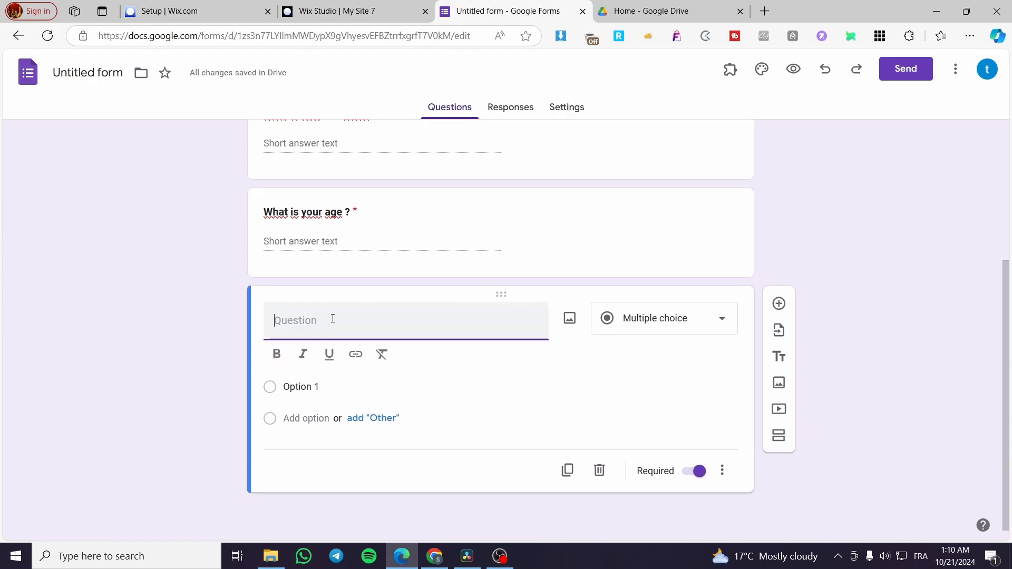
text(Men)
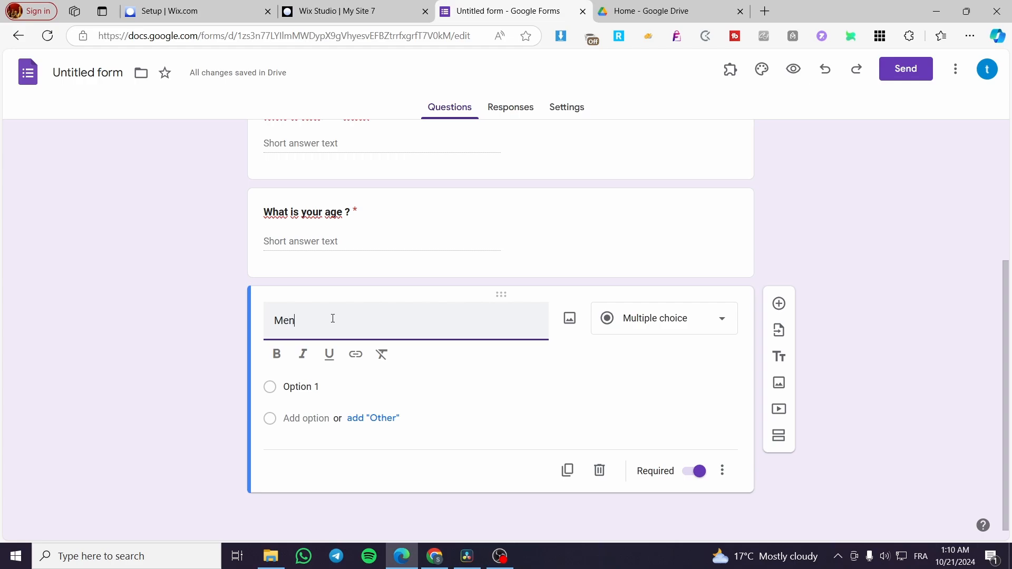
text(tion you sex)
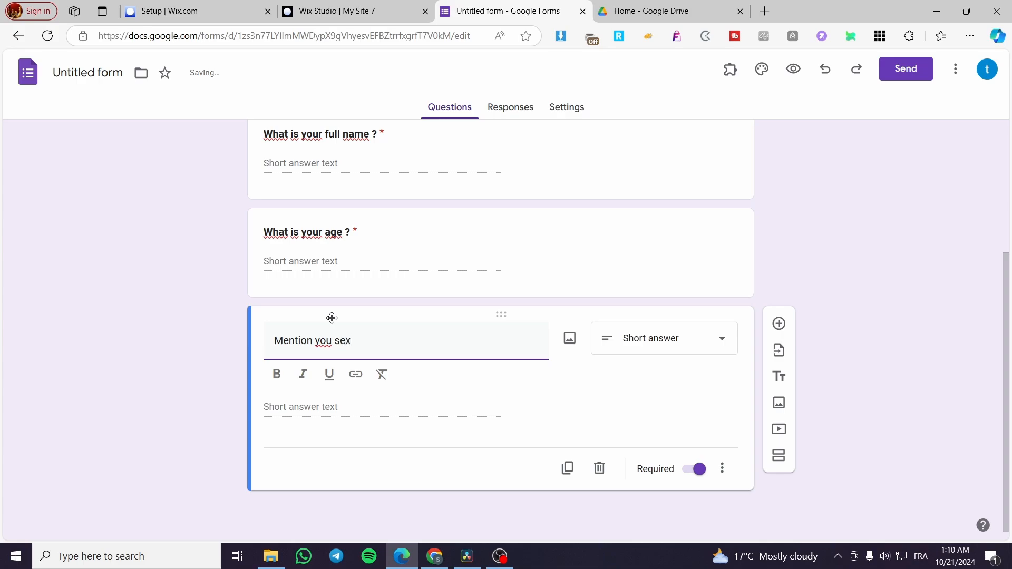
click(712, 334)
click(689, 113)
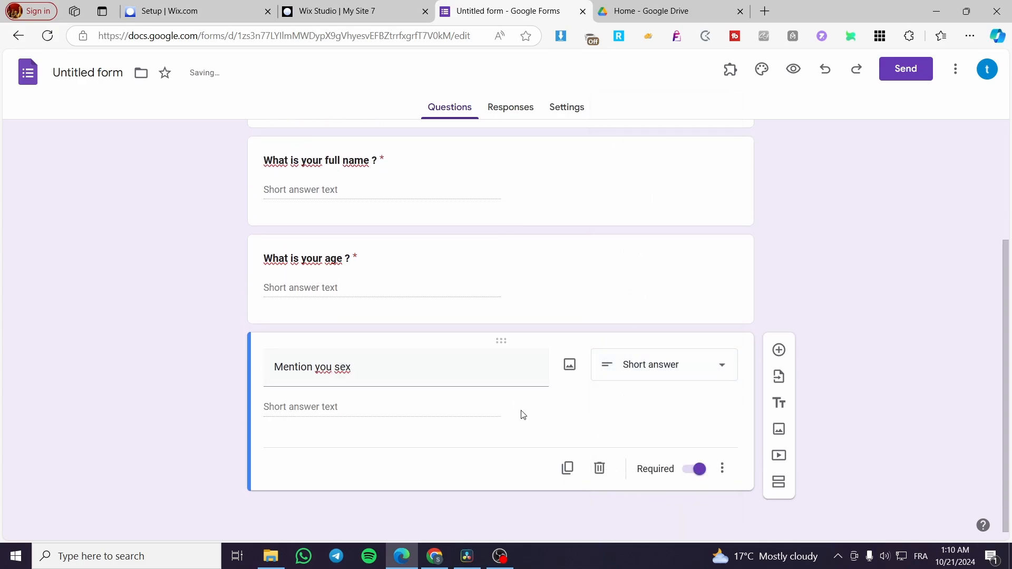
Make the "Mention you sex" question text bold and end it with a period
click(373, 367)
click(373, 367)
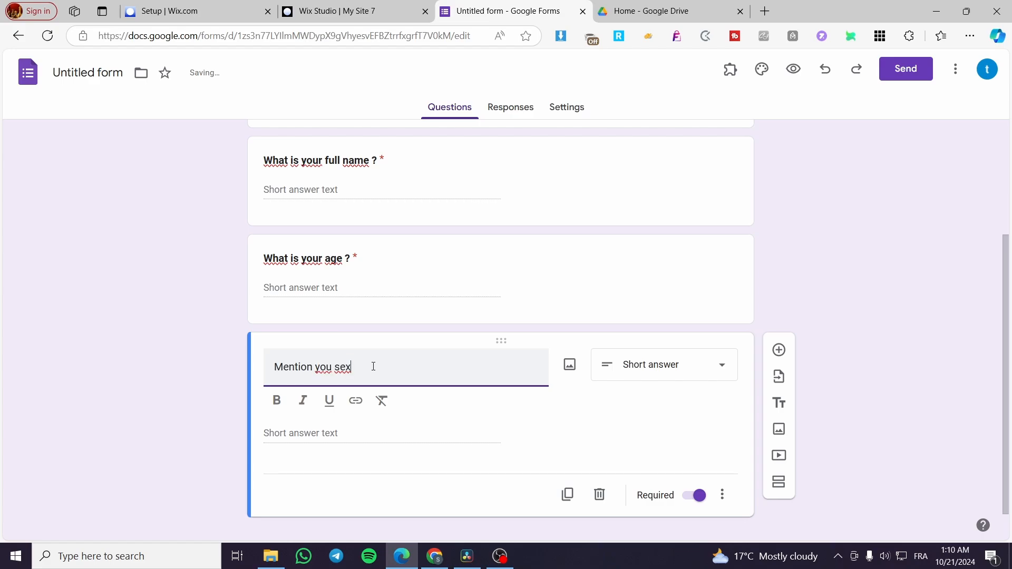
triple_click(359, 367)
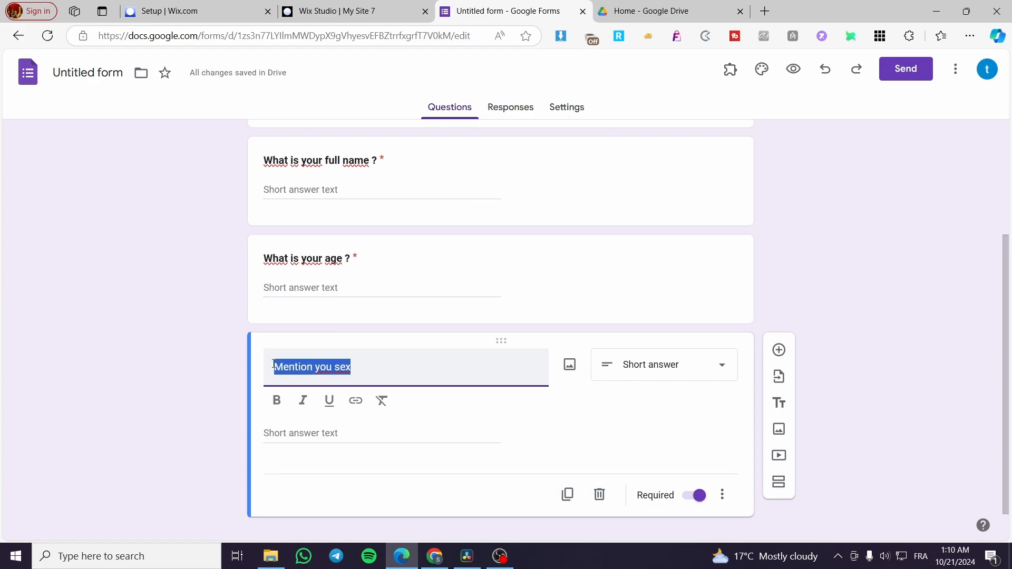
click(277, 400)
click(392, 379)
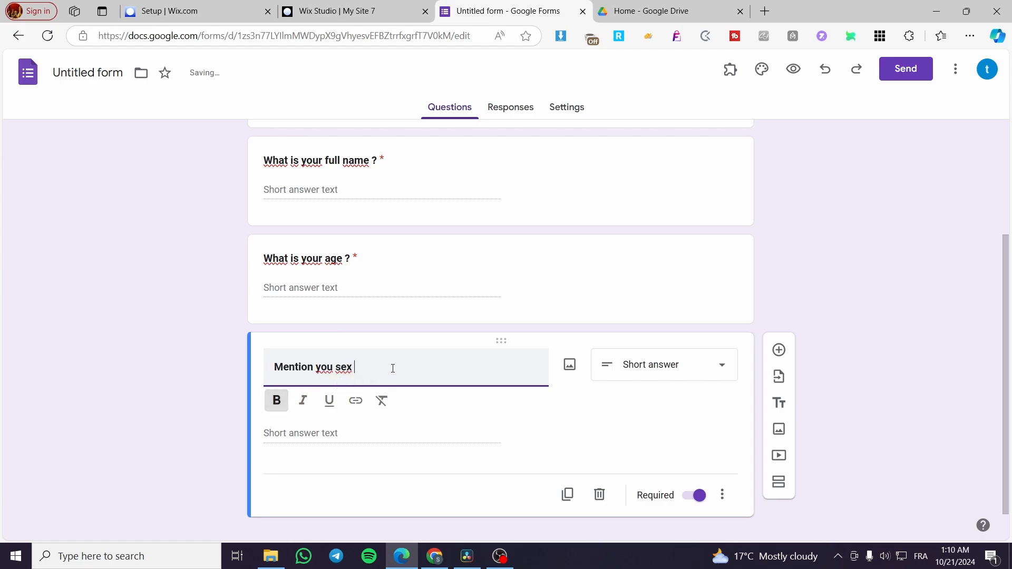
text(?)
key(BackSpace)
scroll(771, 395, down, 1)
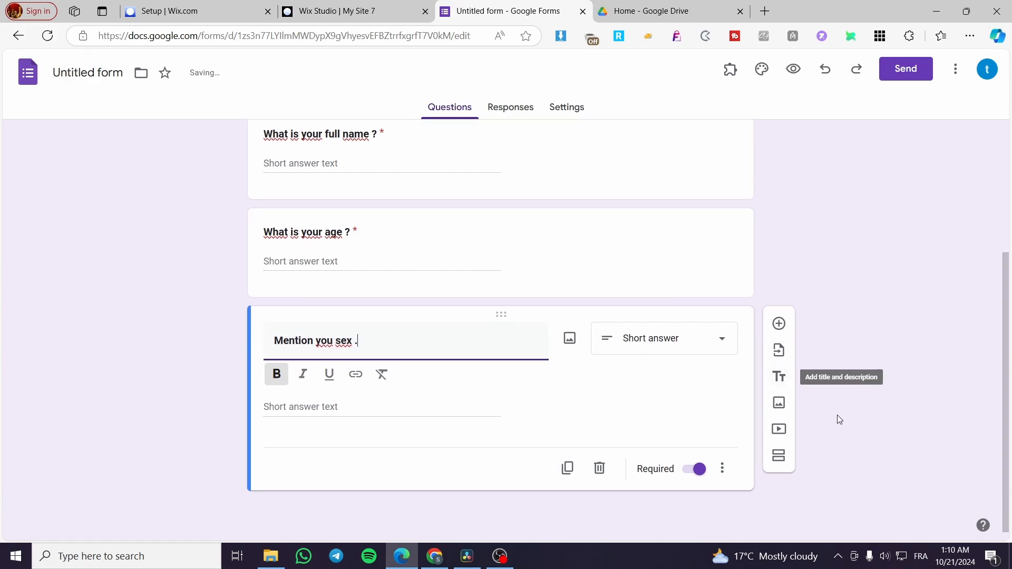
Add a multiple-choice question titled "Do you have Diabete ?" below the sex question, with the suggested options Yes and No
click(780, 323)
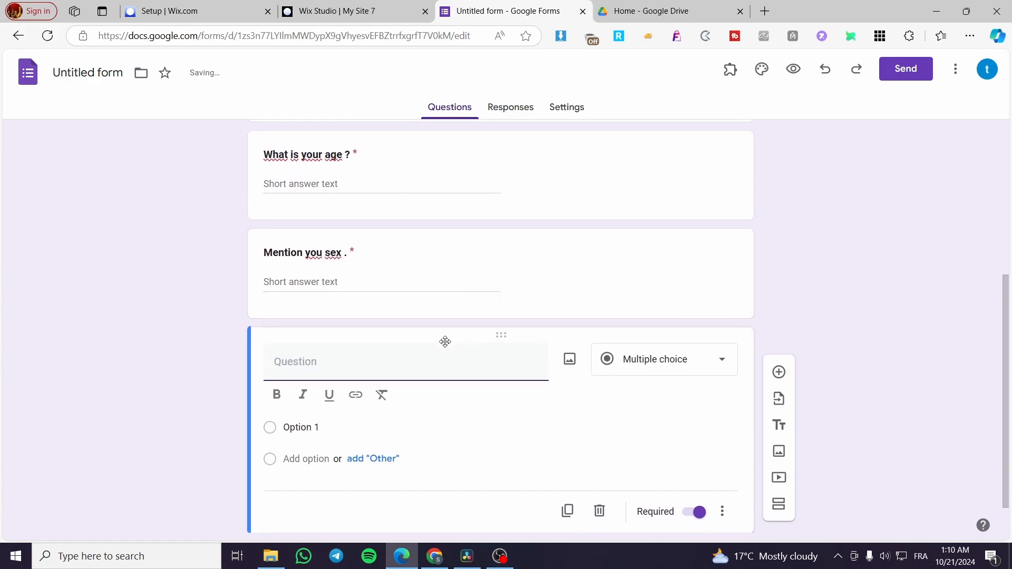
scroll(373, 335, down, 1)
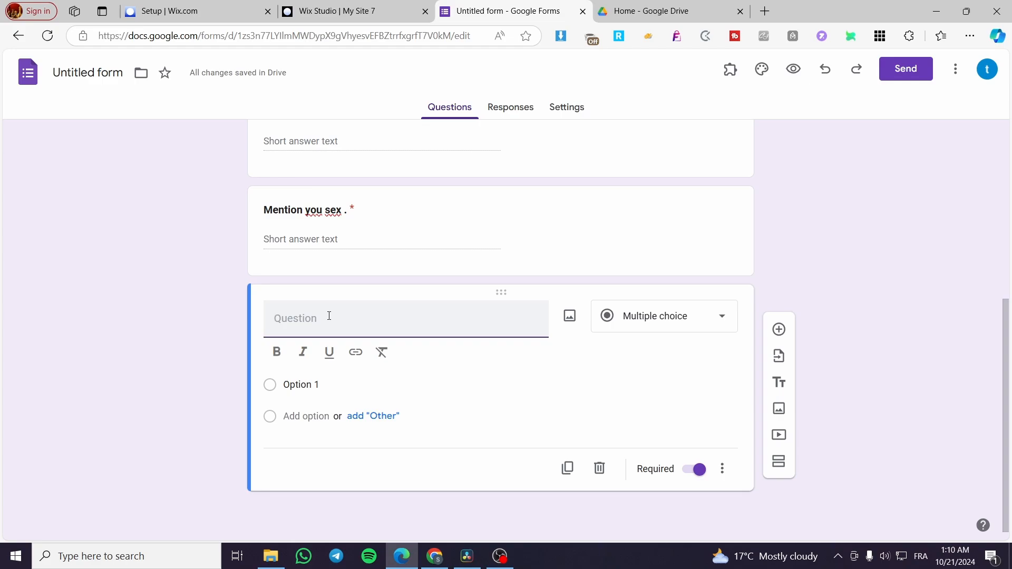
text(Do)
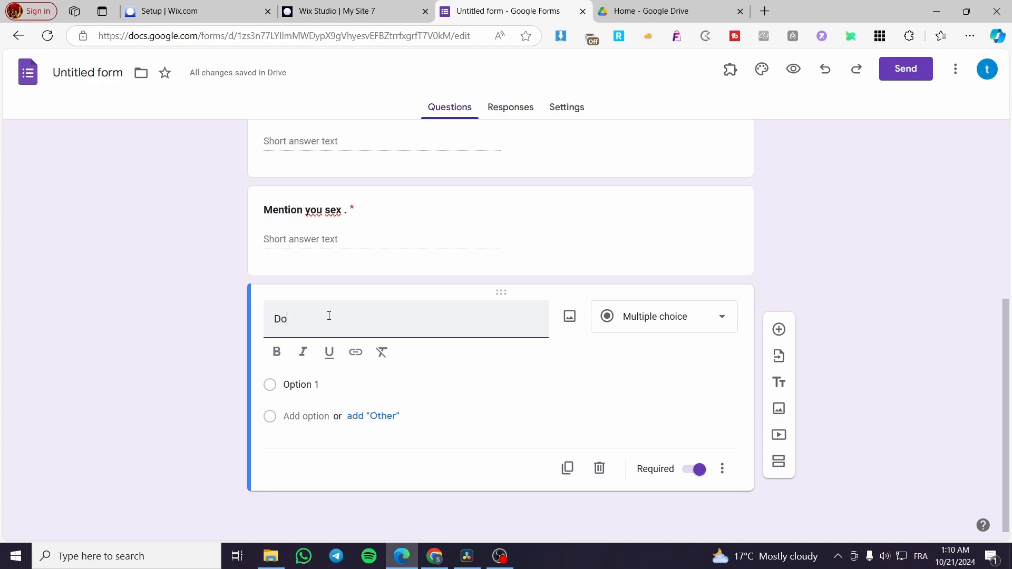
text( you have D)
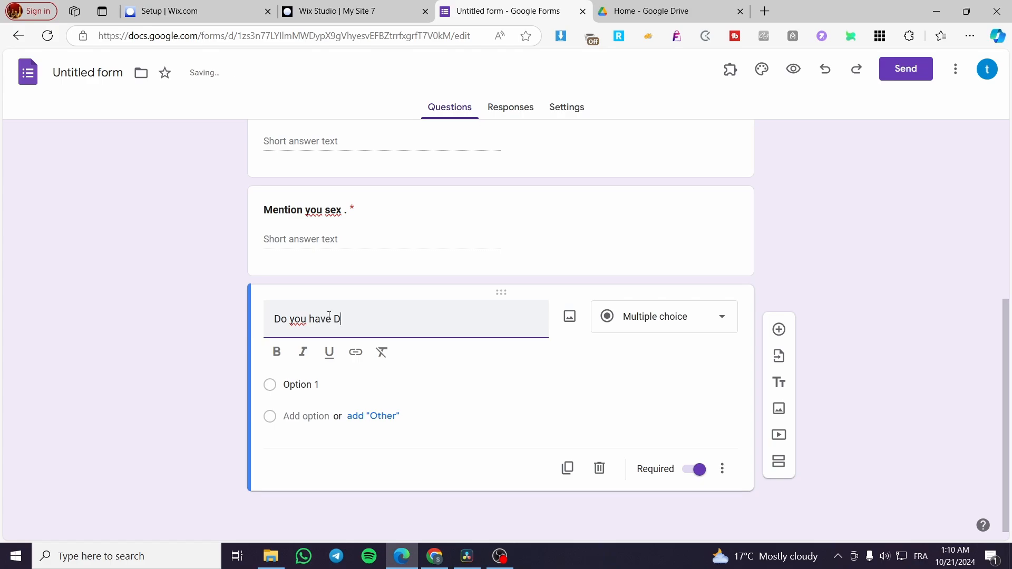
text(iabete)
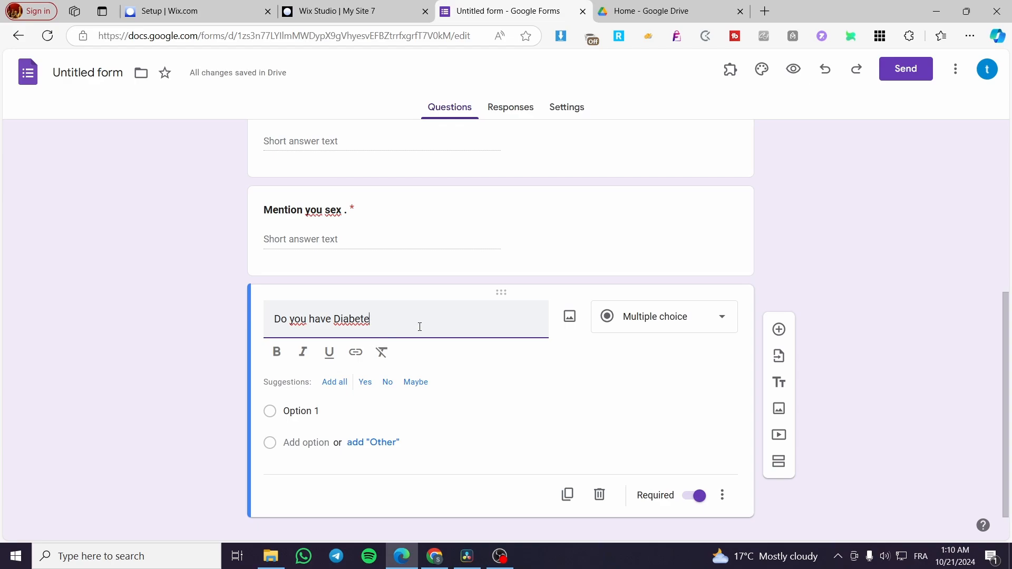
text(s)
key(BackSpace)
text(?)
right_click(360, 317)
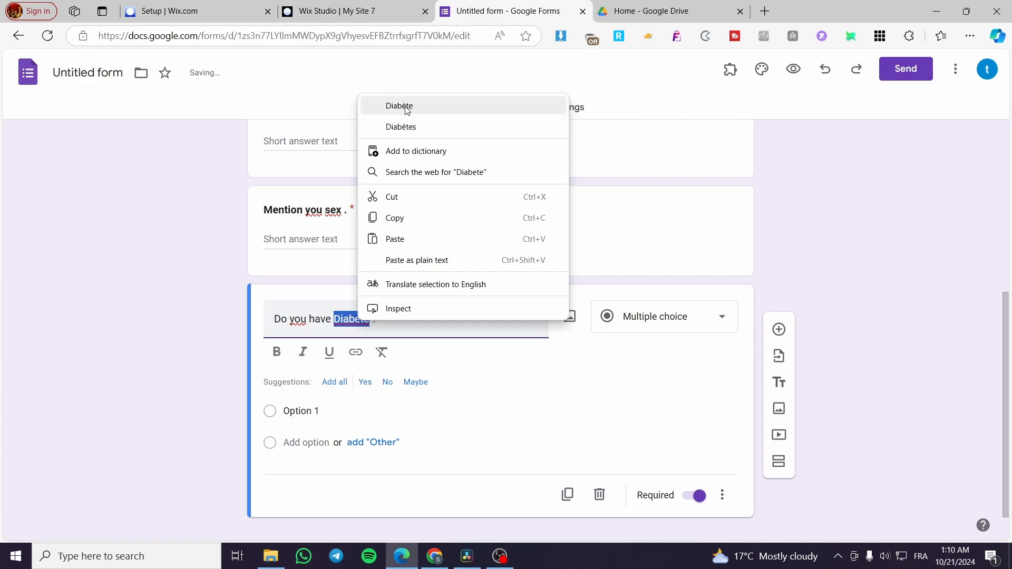
click(416, 330)
click(416, 330)
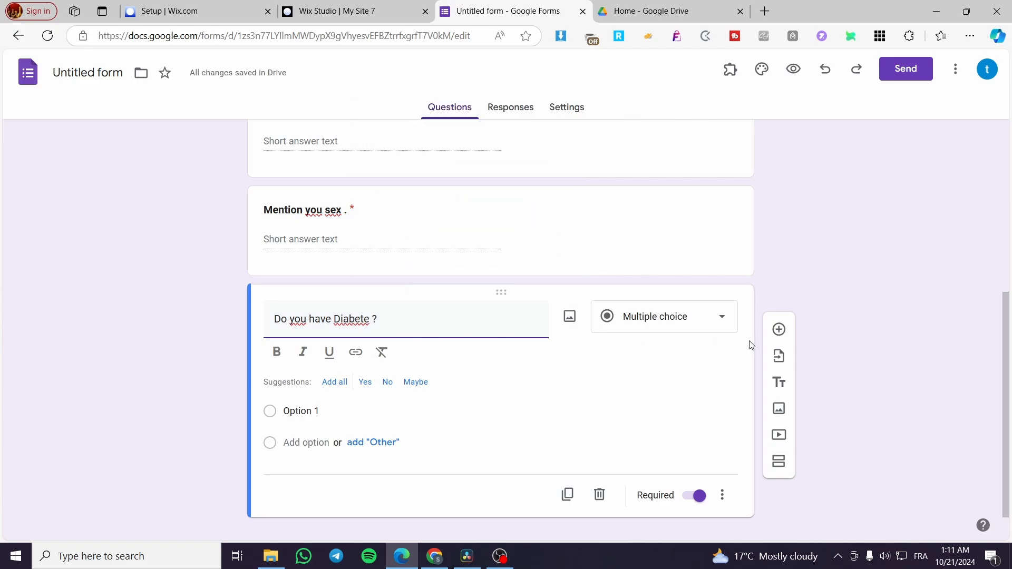
click(366, 382)
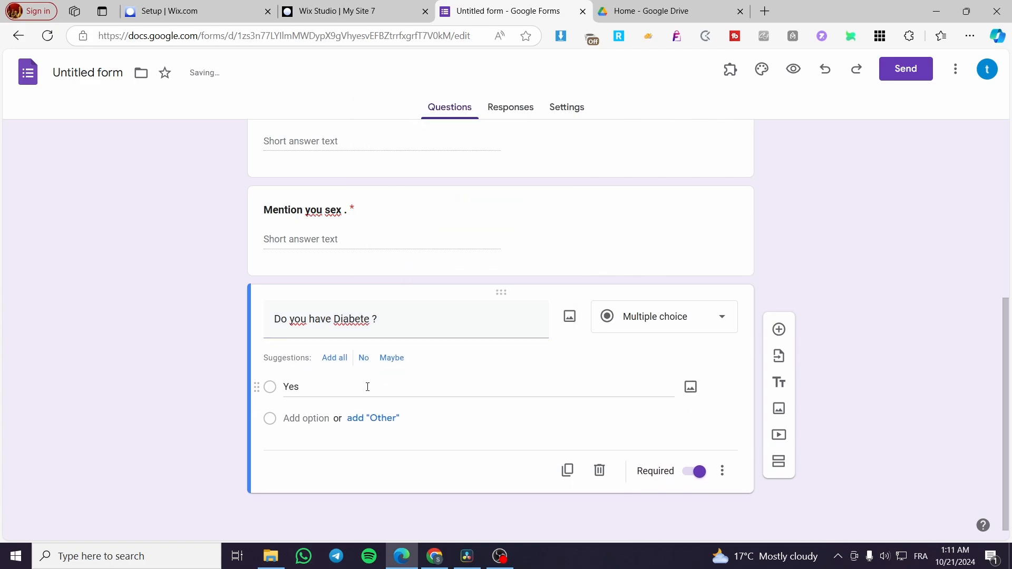
click(364, 356)
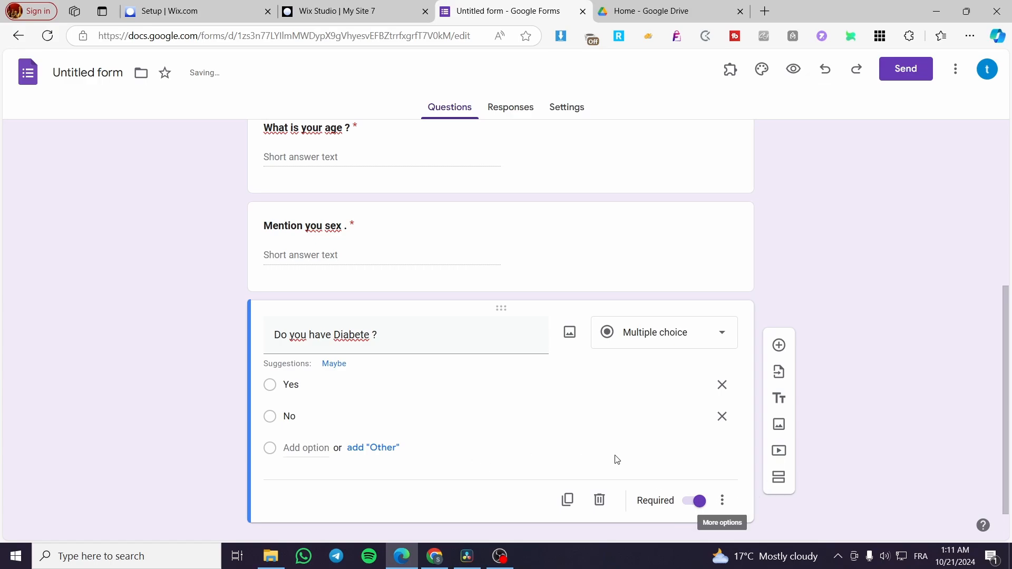
Add a multiple-choice question titled "Do you have a Nose Bleed ?" with the options Yes and No, followed by a new section
click(780, 346)
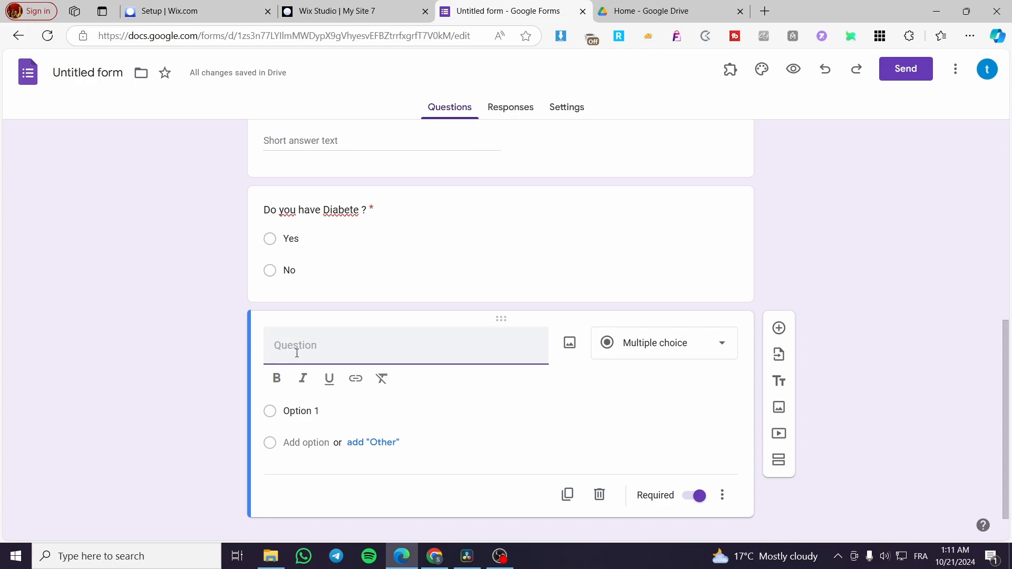
text(Do you have a )
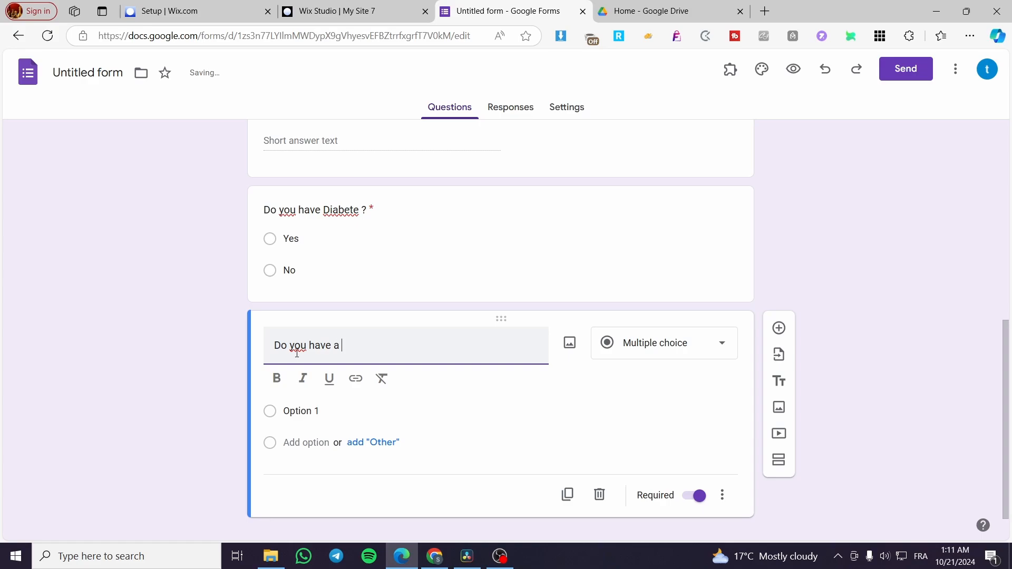
text(Nose Bleed)
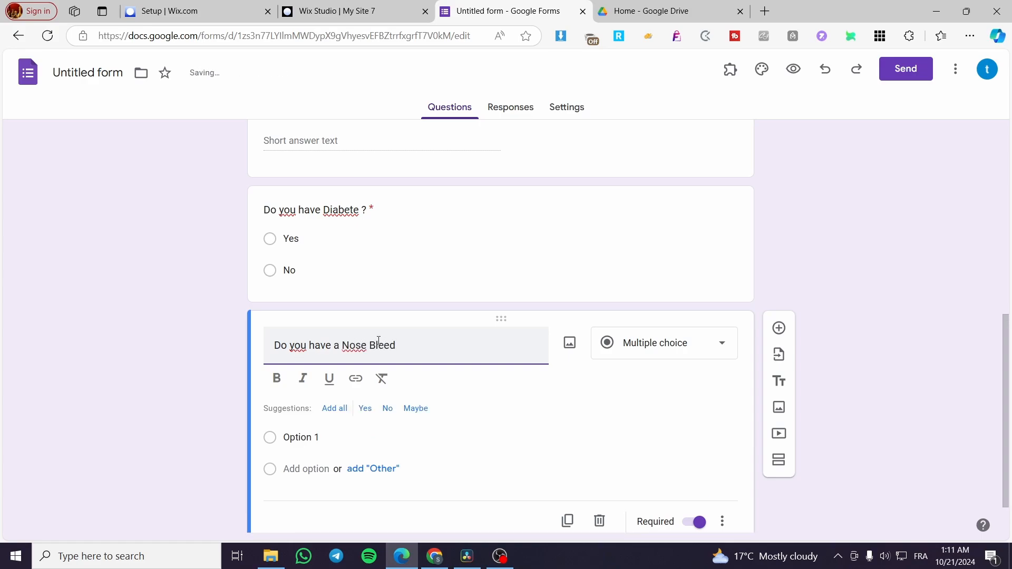
text( ?)
click(365, 408)
click(366, 383)
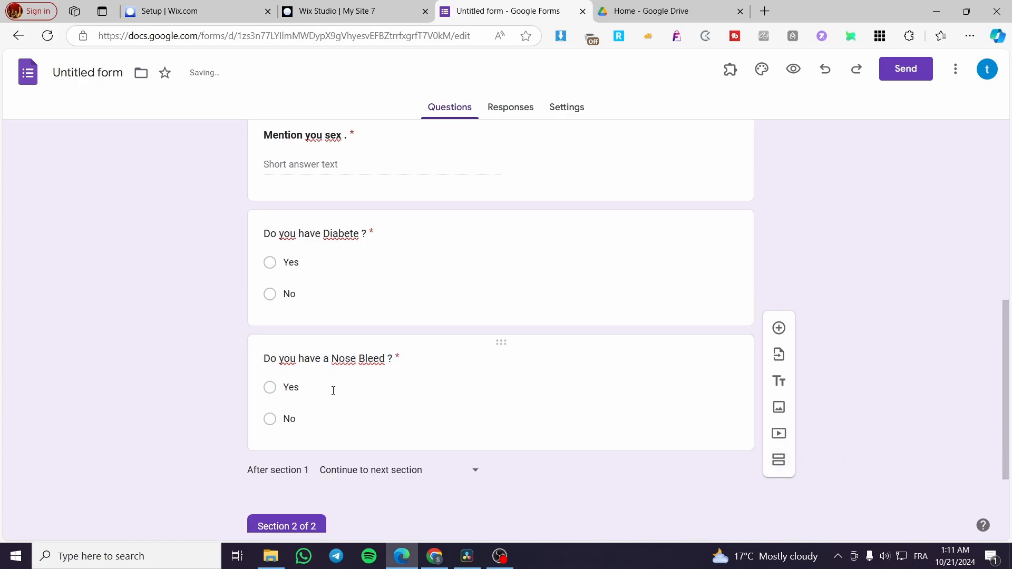
Rename the untitled second section "Second Part Form"
scroll(427, 412, down, 2)
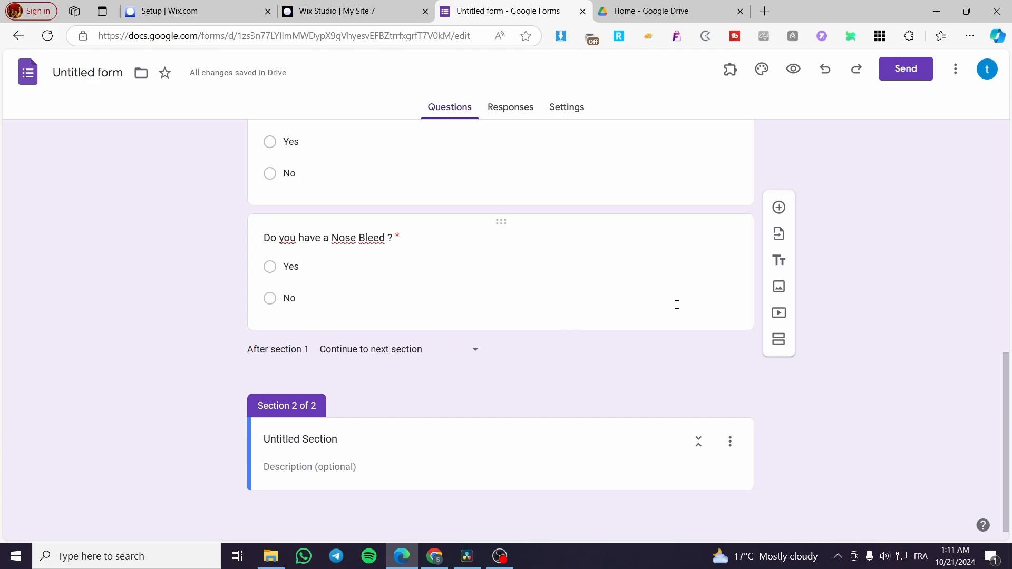
click(339, 464)
click(340, 439)
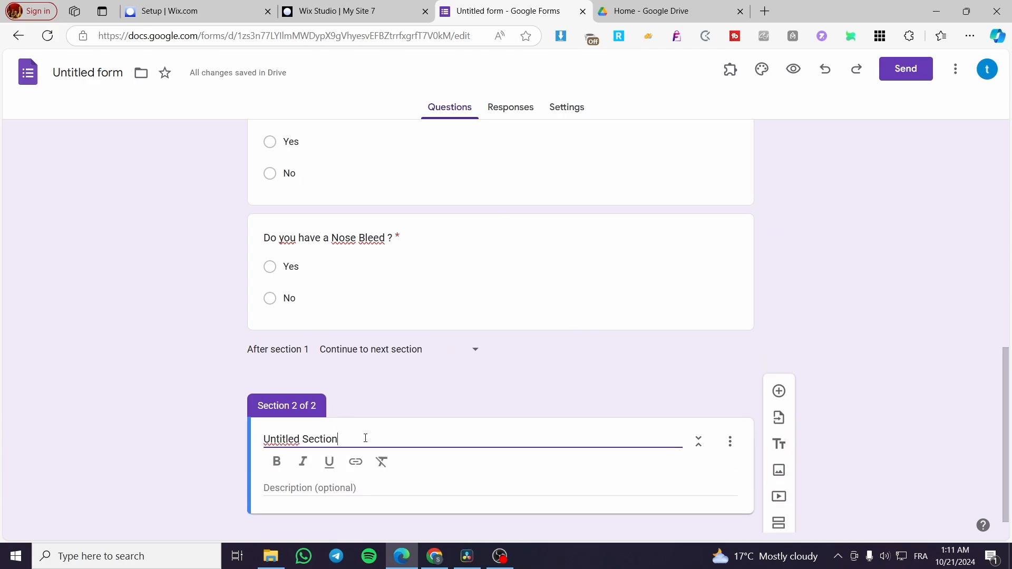
drag(340, 439, 243, 445)
text(Secon)
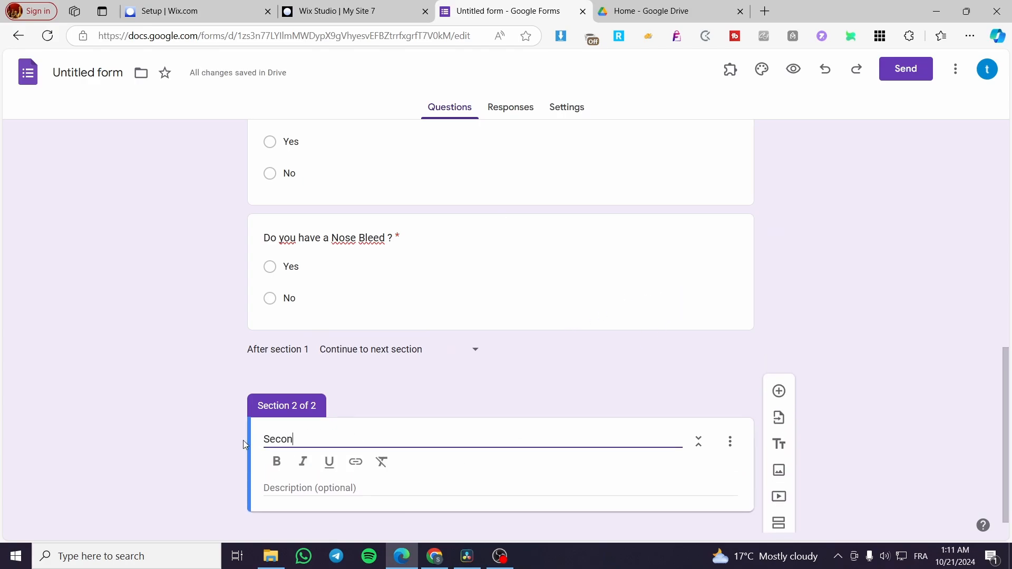
text(d Part Form)
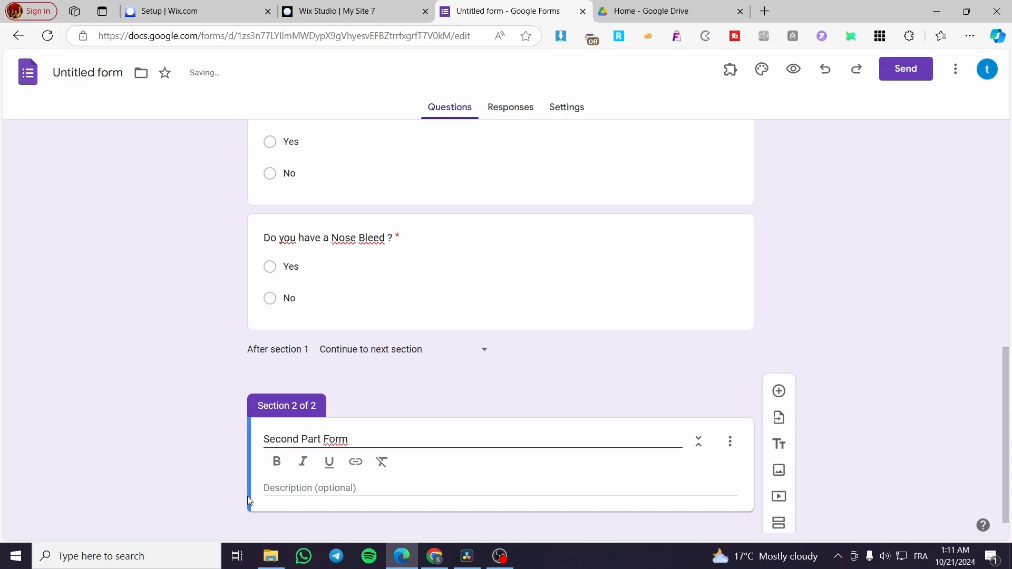
Add a question titled "How frequent is your nose bleed ?" to the Second Part Form section
scroll(693, 458, down, 1)
click(778, 388)
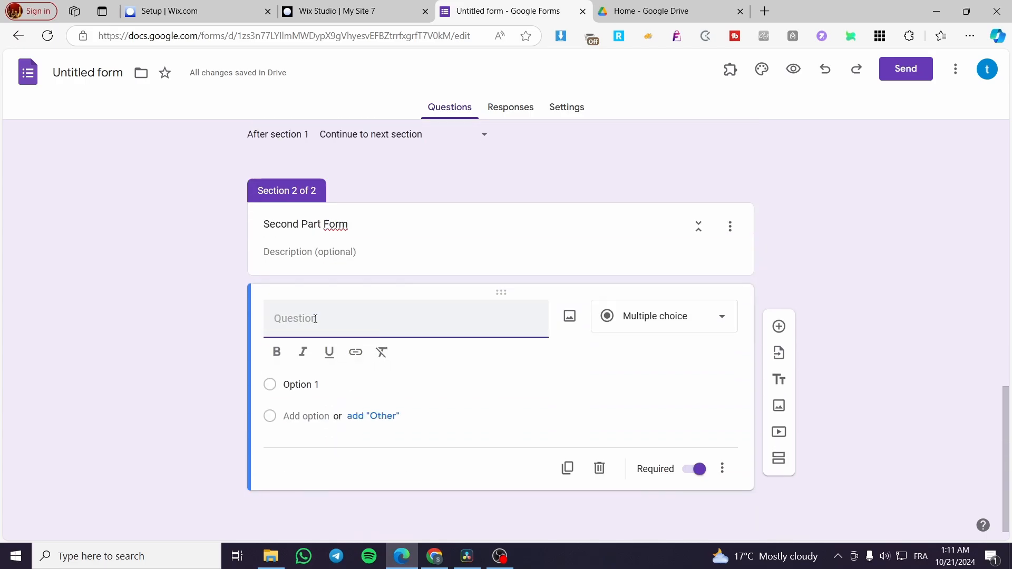
text(How frequent is your nose )
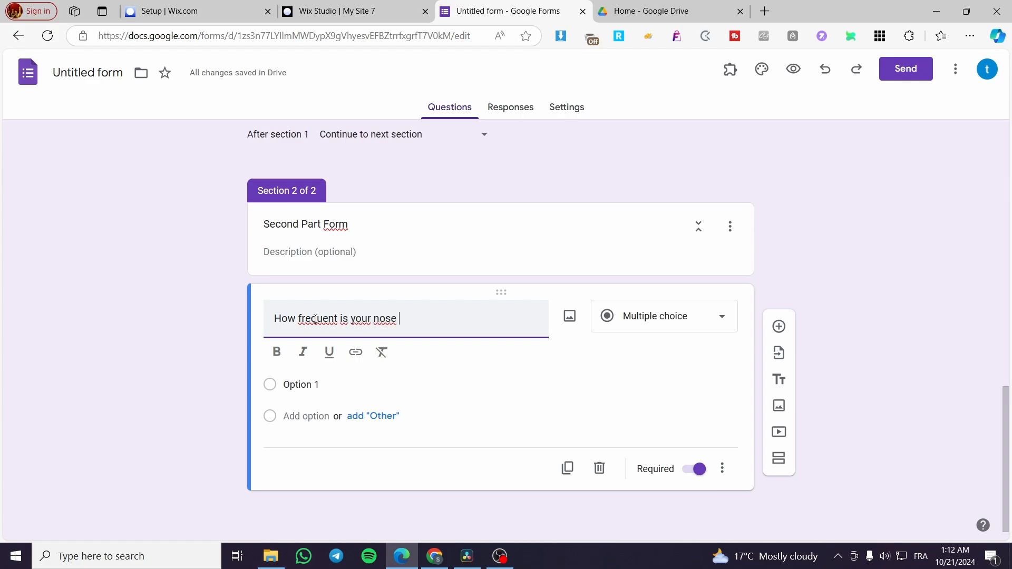
text(bleed)
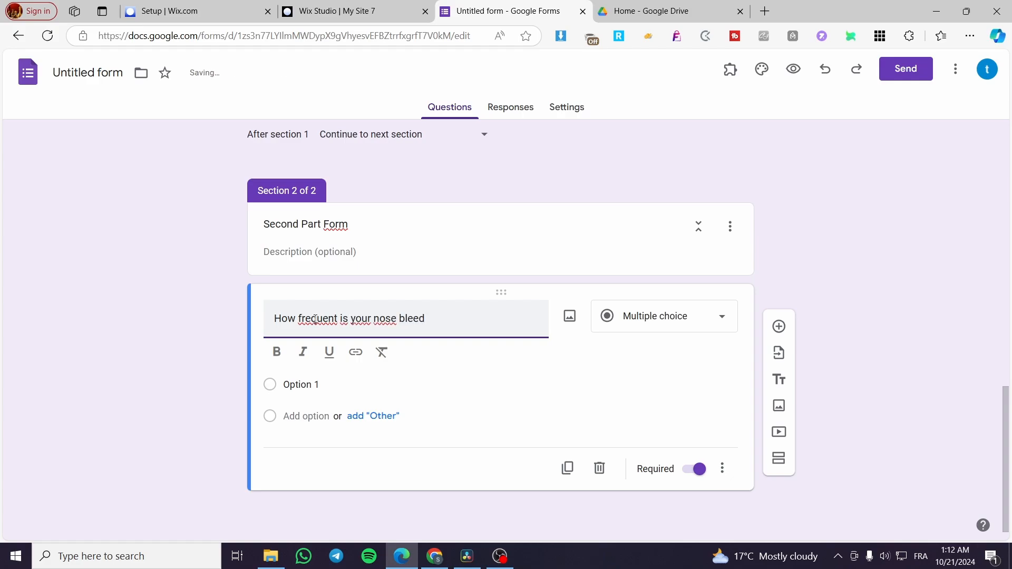
text( ?)
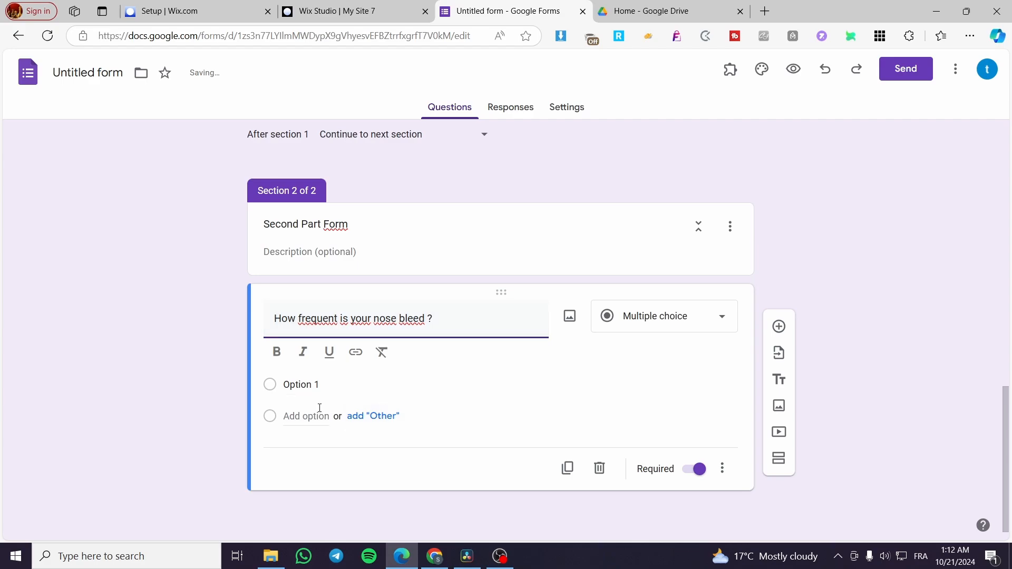
Give the nose bleed frequency question the answer options Frequent, Very frequent, Rare and Excessive
click(320, 388)
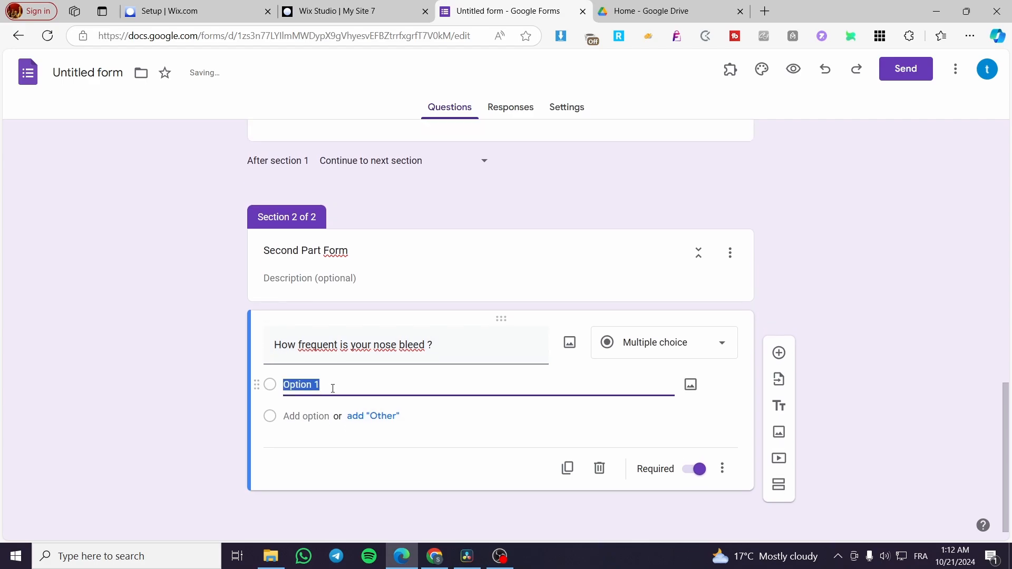
text(Frequent)
key(Return)
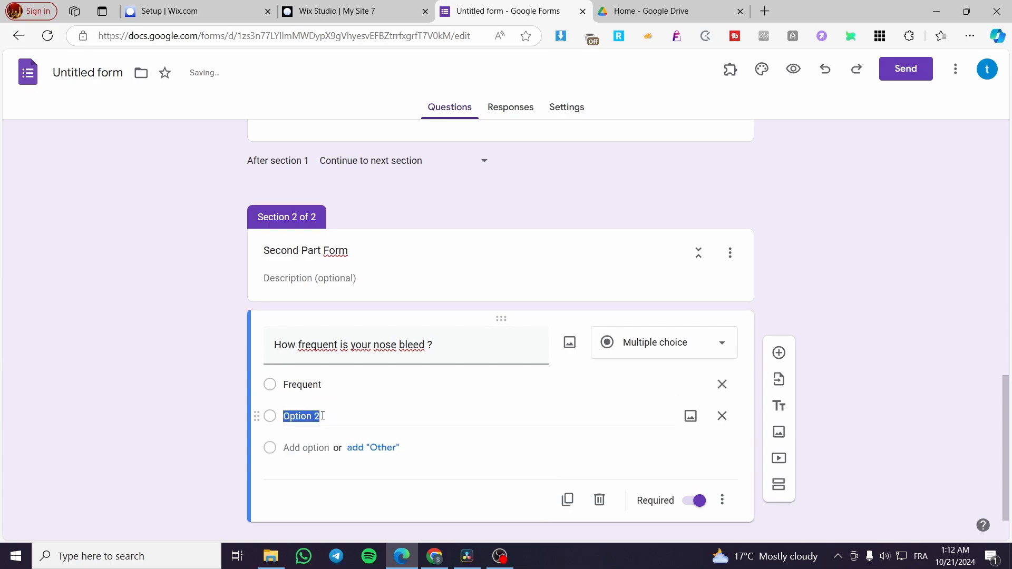
text(Very)
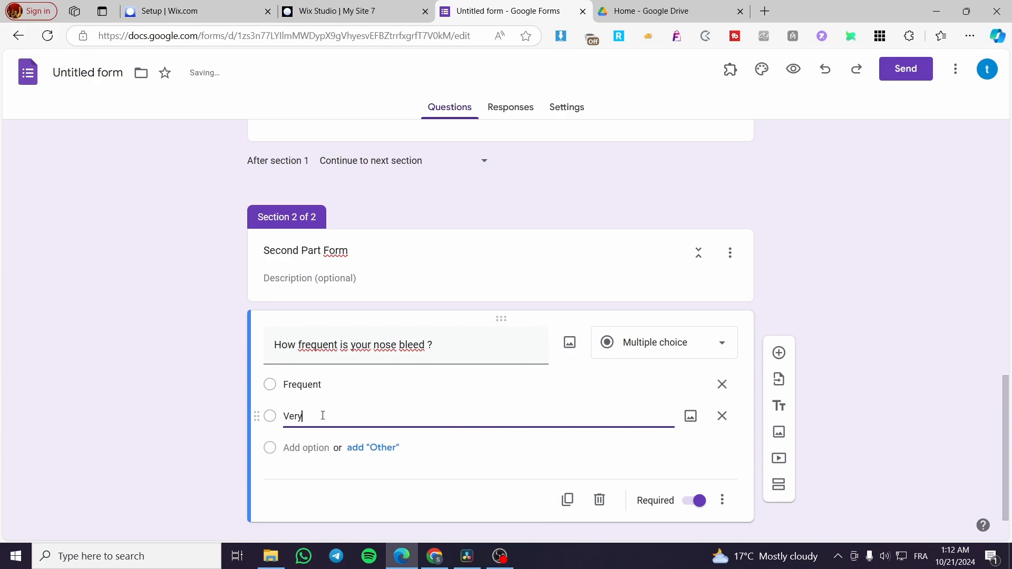
text( frequent)
click(311, 448)
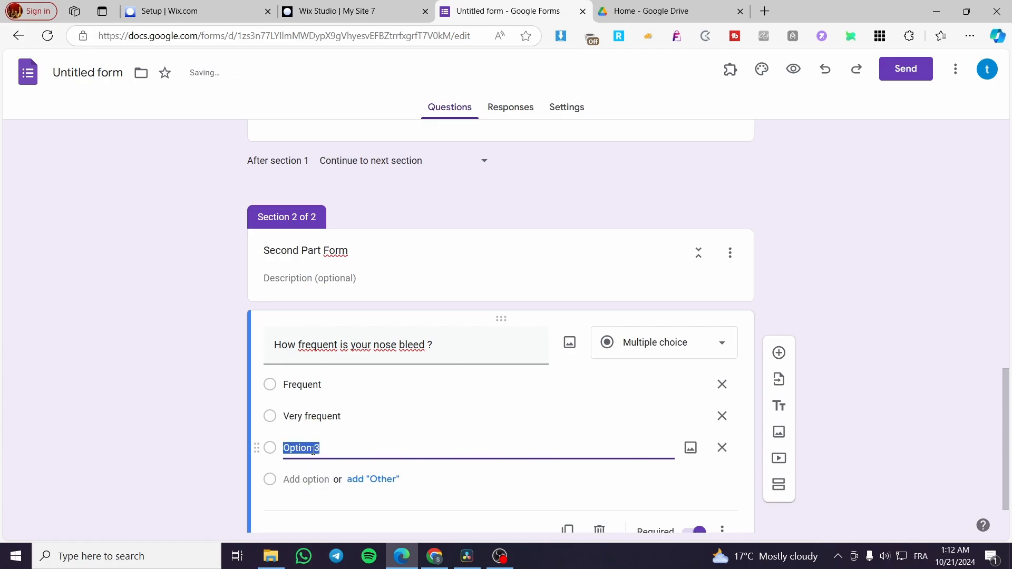
text(Rare)
click(309, 480)
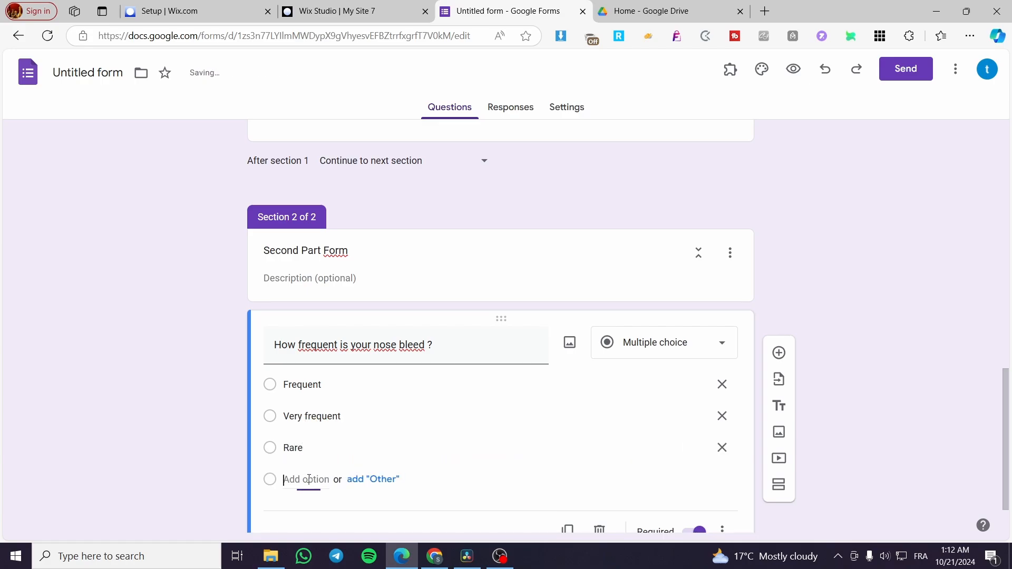
text(Ex)
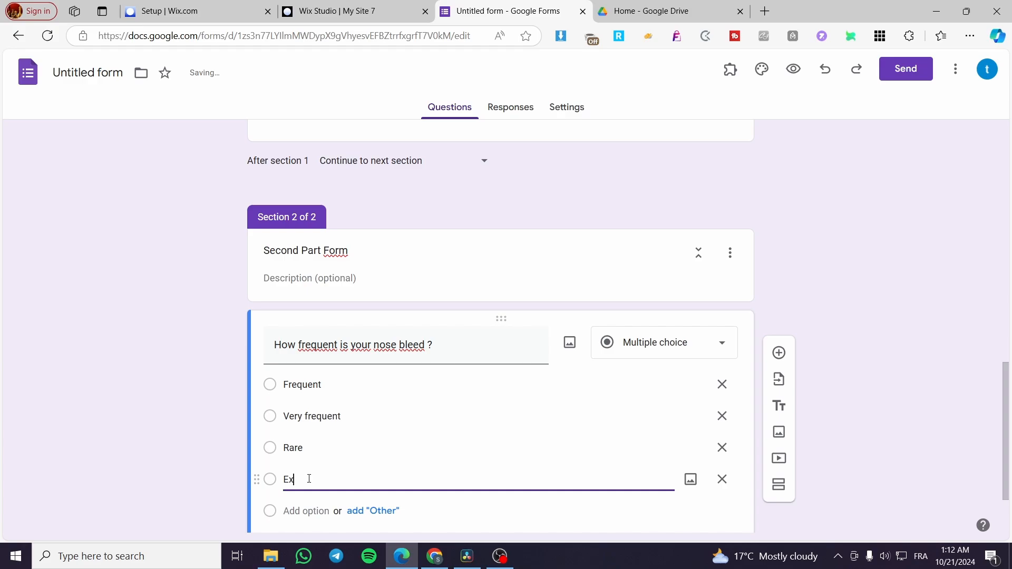
text(cessive)
click(842, 419)
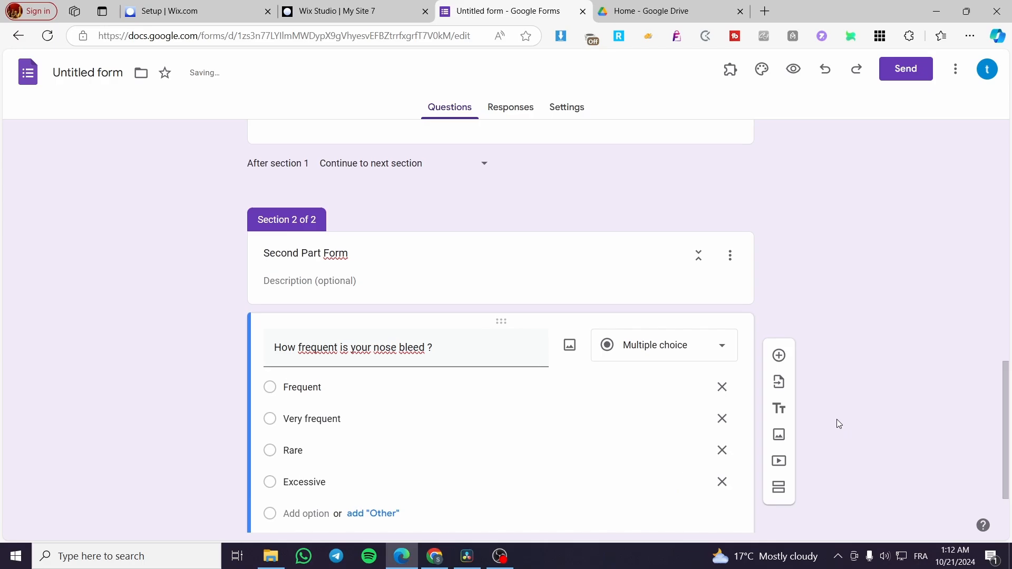
Enable going to a section based on the answer for the "Do you have a Nose Bleed ?" question
scroll(836, 422, up, 5)
click(659, 338)
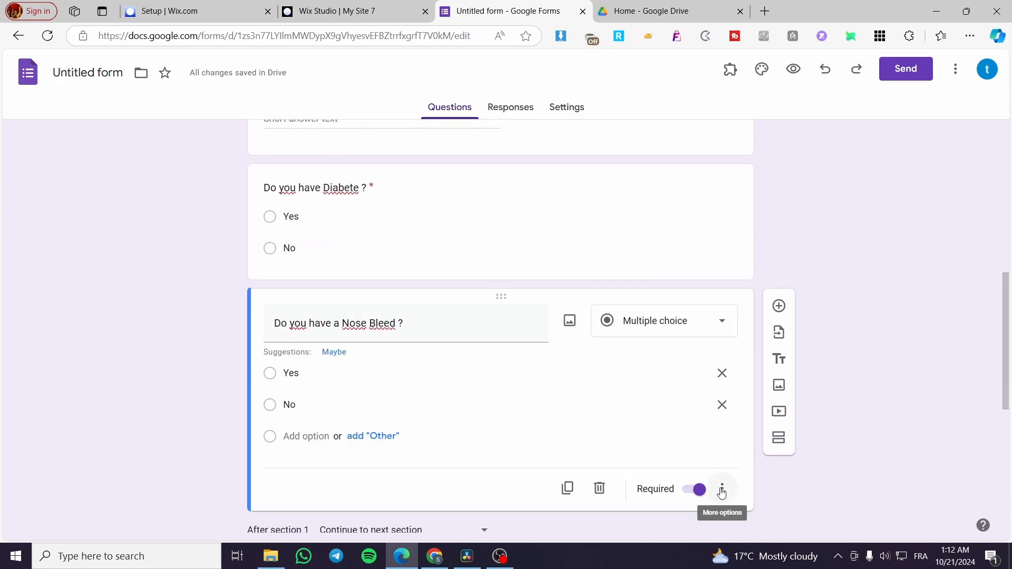
scroll(725, 474, down, 4)
scroll(430, 251, up, 4)
scroll(399, 343, down, 3)
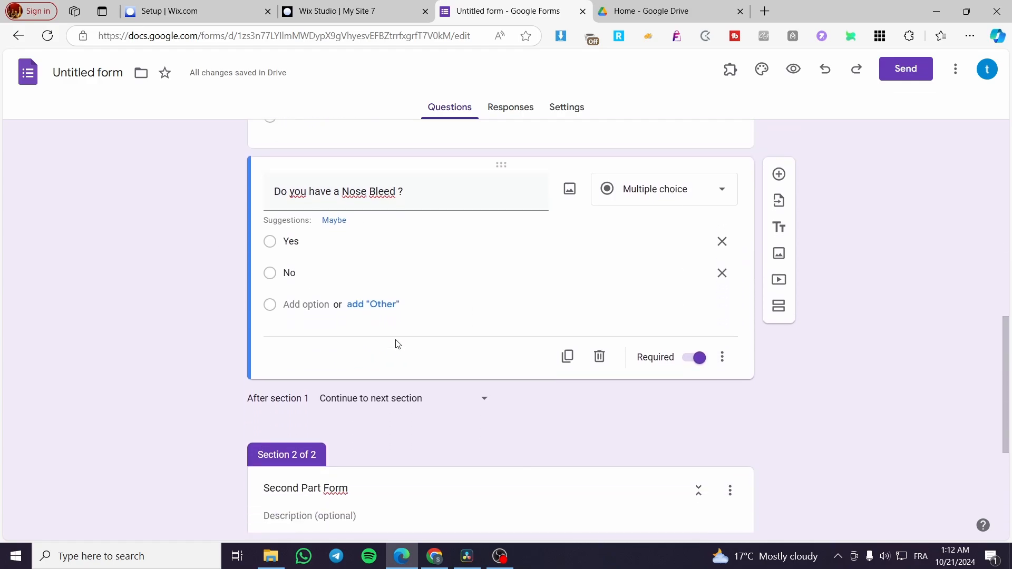
click(723, 359)
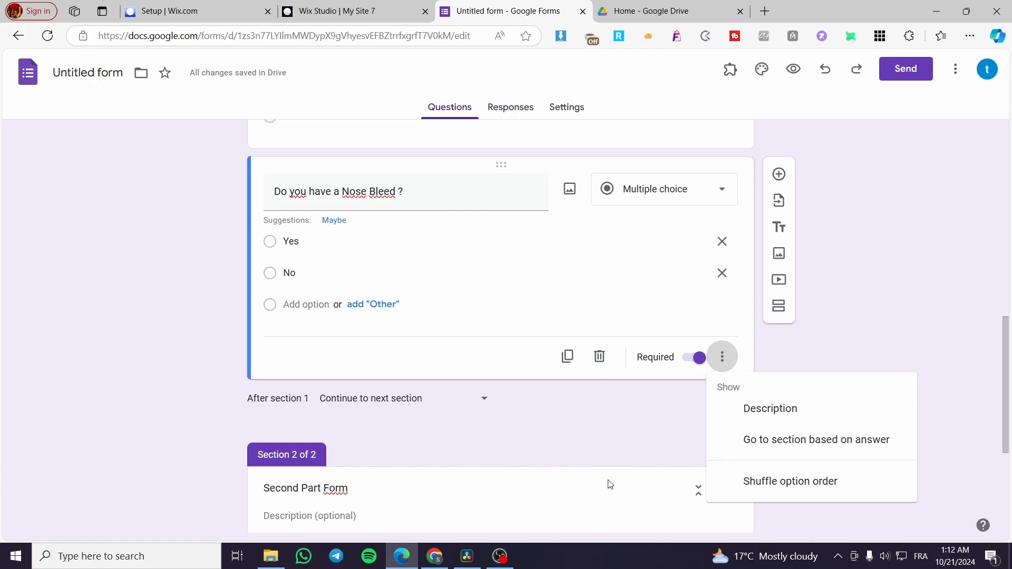
click(814, 441)
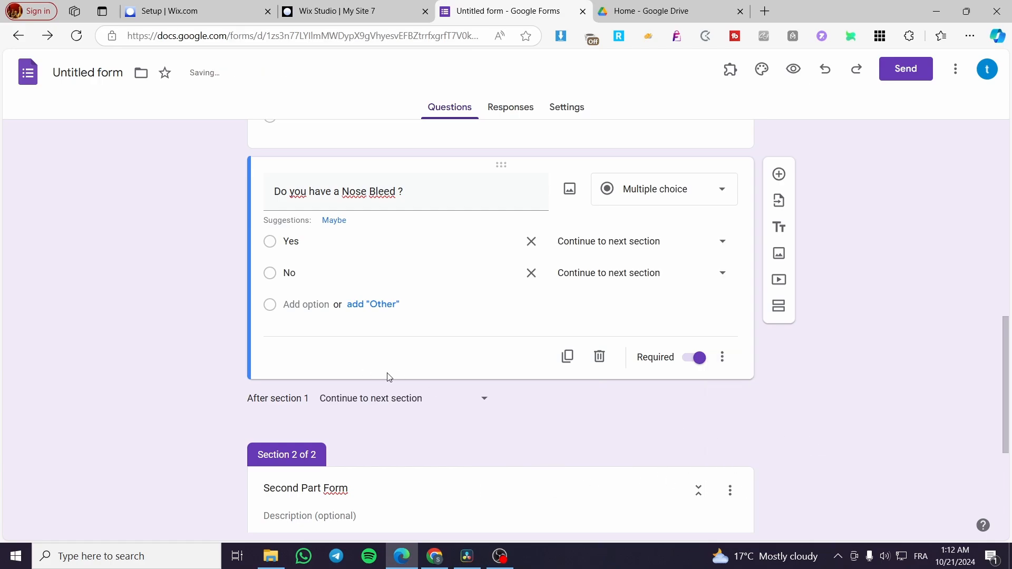
Route the nose bleed answer Yes to section 2 (Second Part Form) and the answer No to Submit form
click(596, 241)
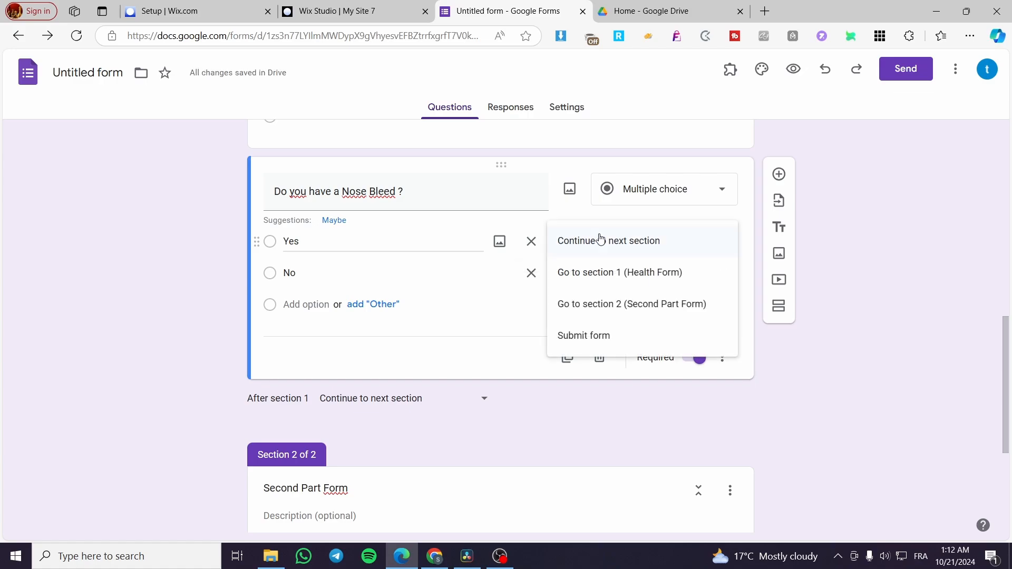
click(591, 315)
click(662, 274)
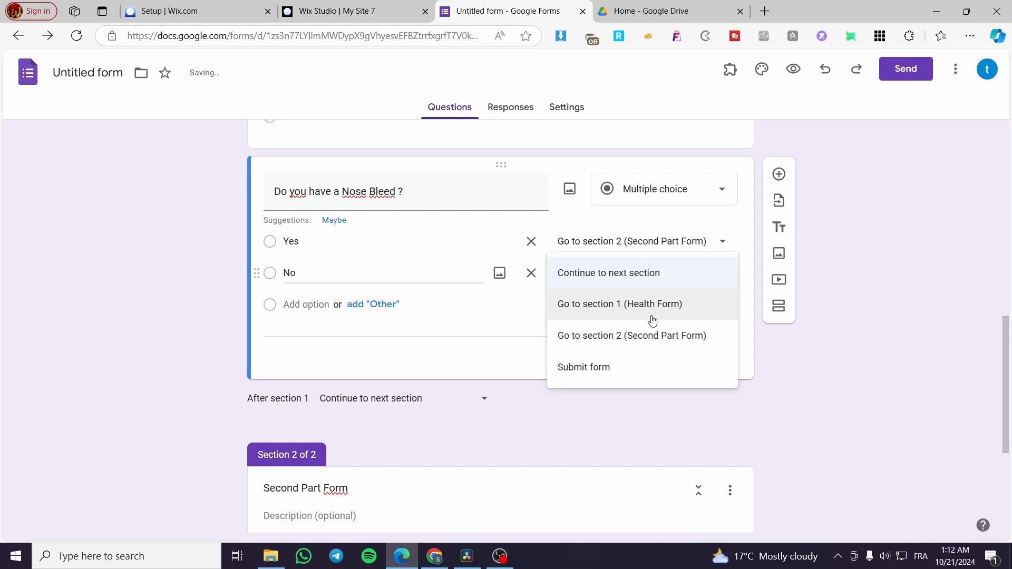
click(622, 371)
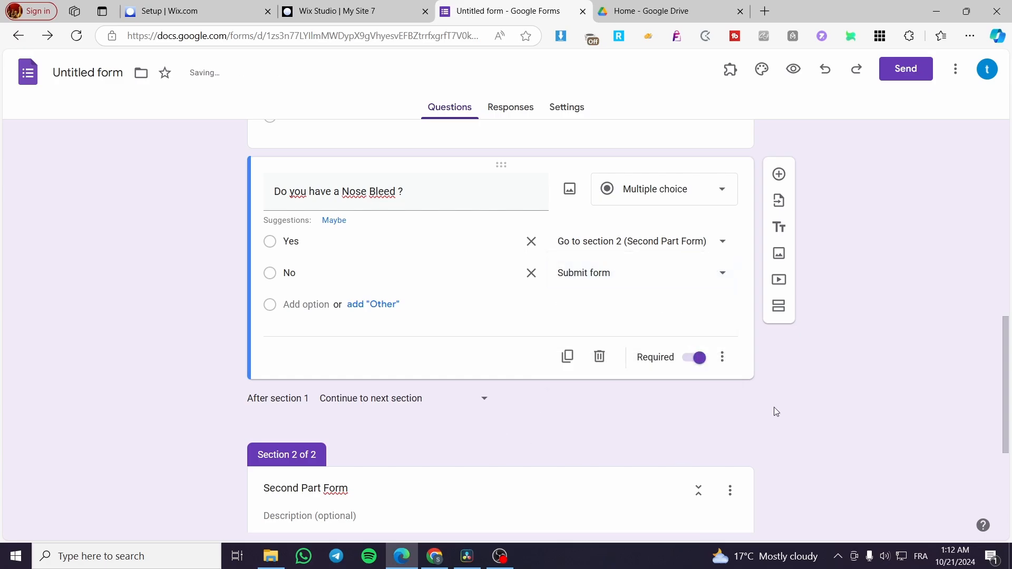
scroll(701, 316, down, 4)
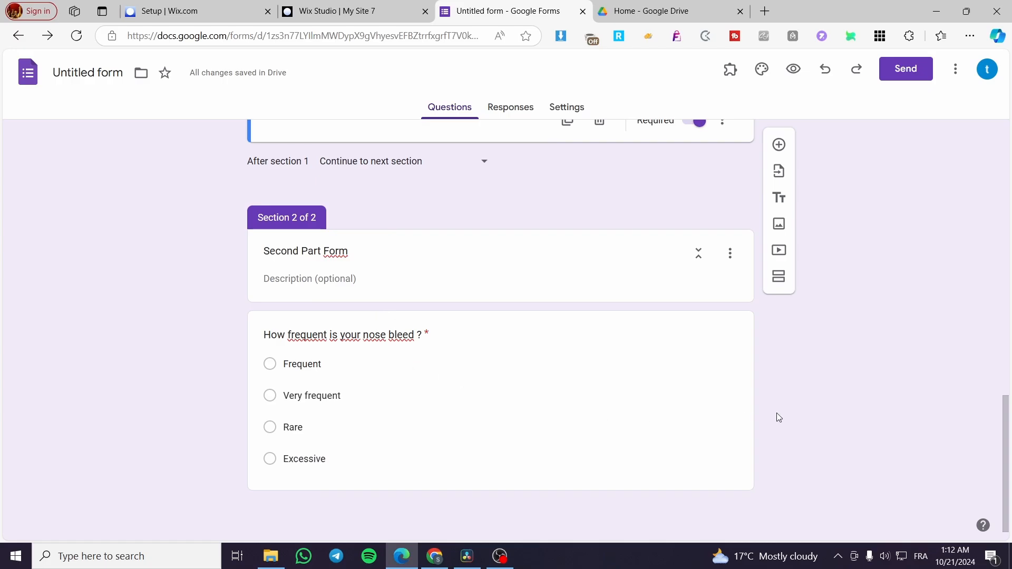
click(779, 145)
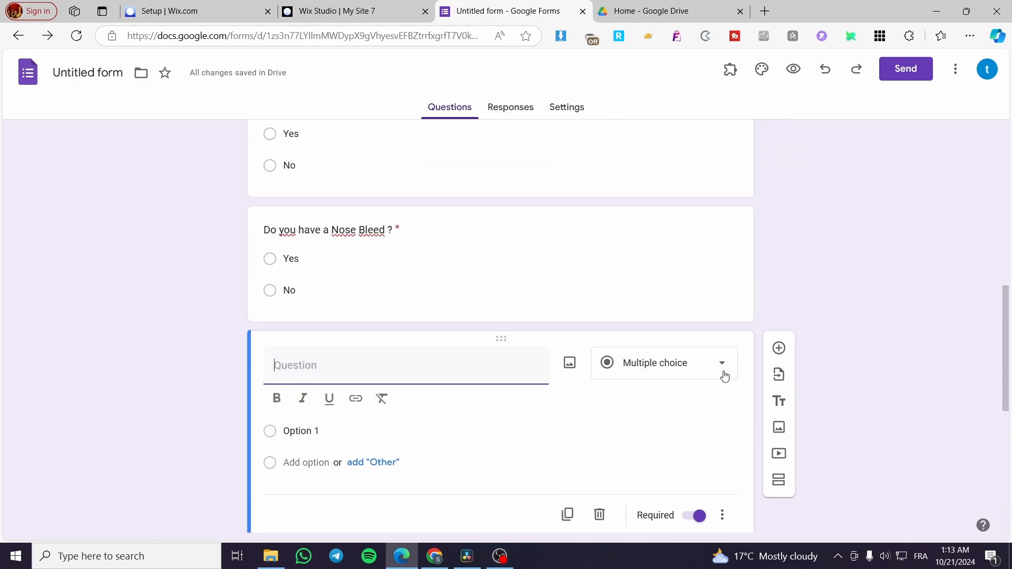
click(723, 517)
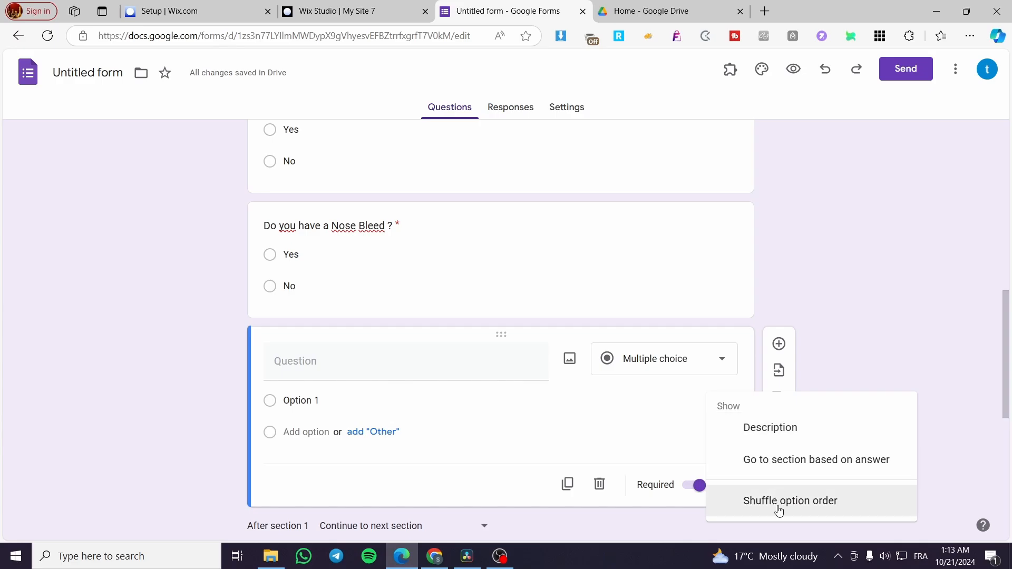
click(627, 436)
click(599, 484)
Add a new question below the nose bleed frequency question in the Second Part Form section
scroll(621, 423, down, 5)
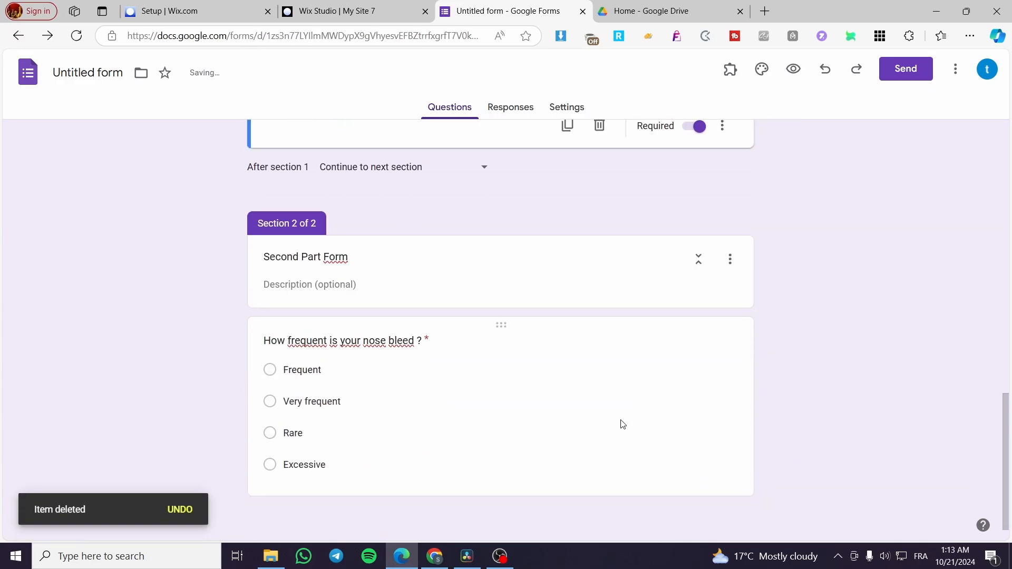
click(485, 393)
click(780, 233)
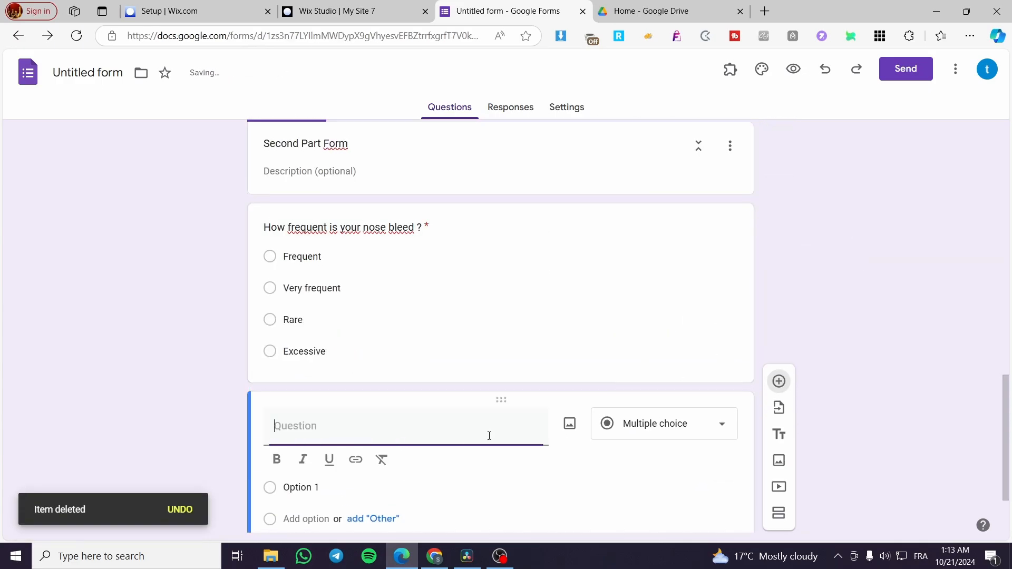
text(A)
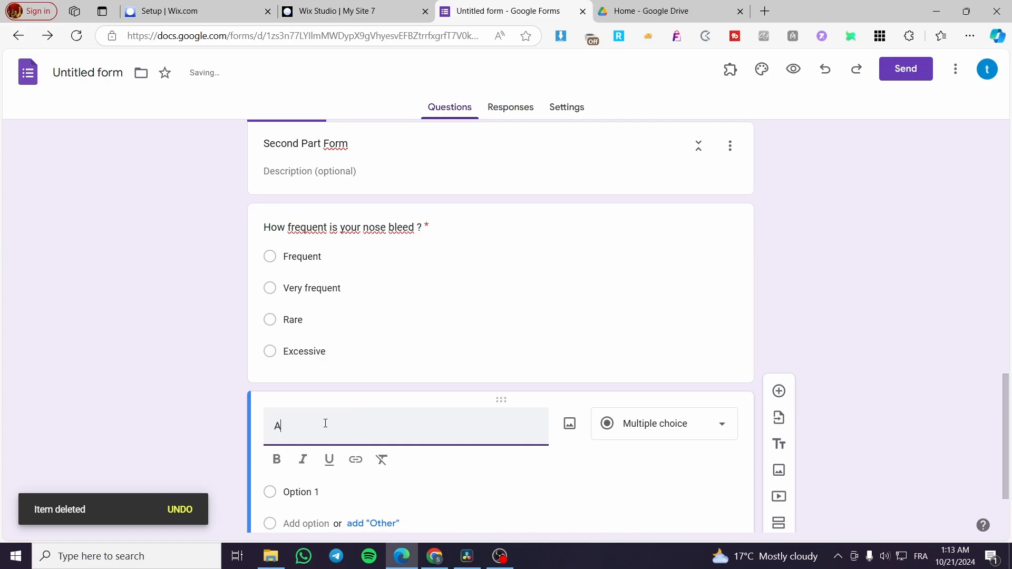
text(re you)
key(BackSpace)
key(BackSpace)
key(BackSpace)
key(BackSpace)
key(BackSpace)
key(BackSpace)
key(BackSpace)
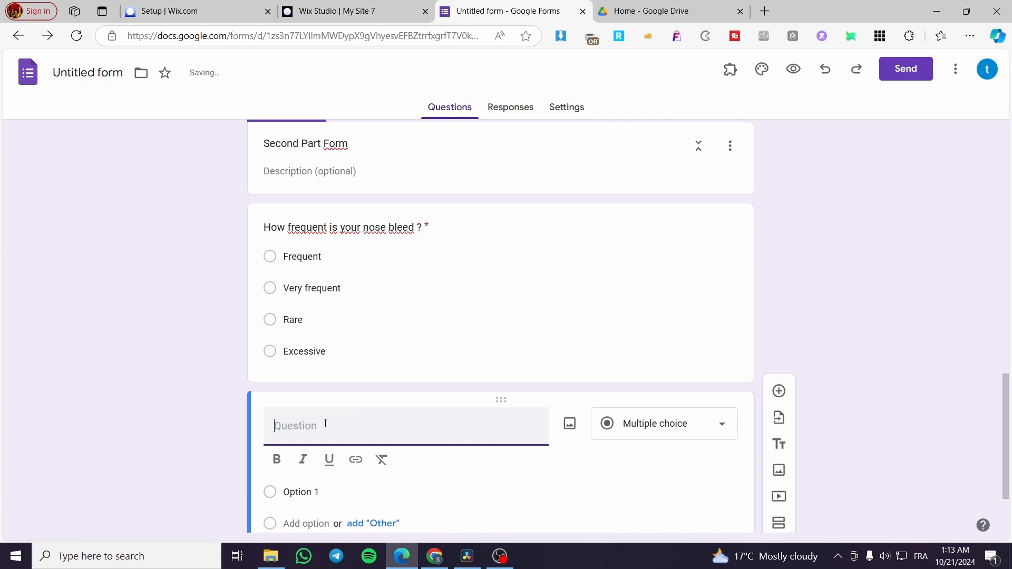
Title the new question "Do ou have frequent Headaches ?"
text(Do ou have)
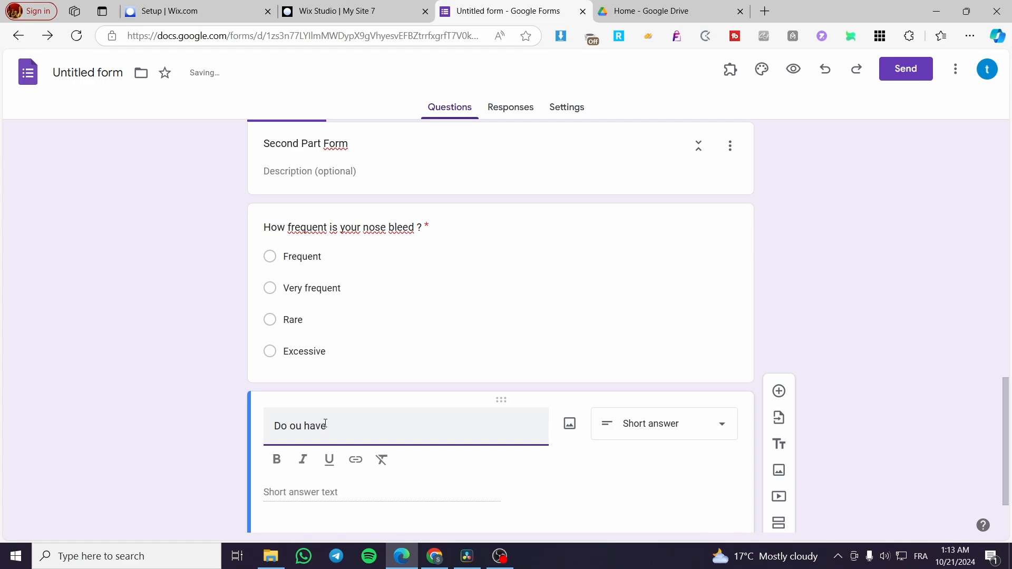
text( freqs)
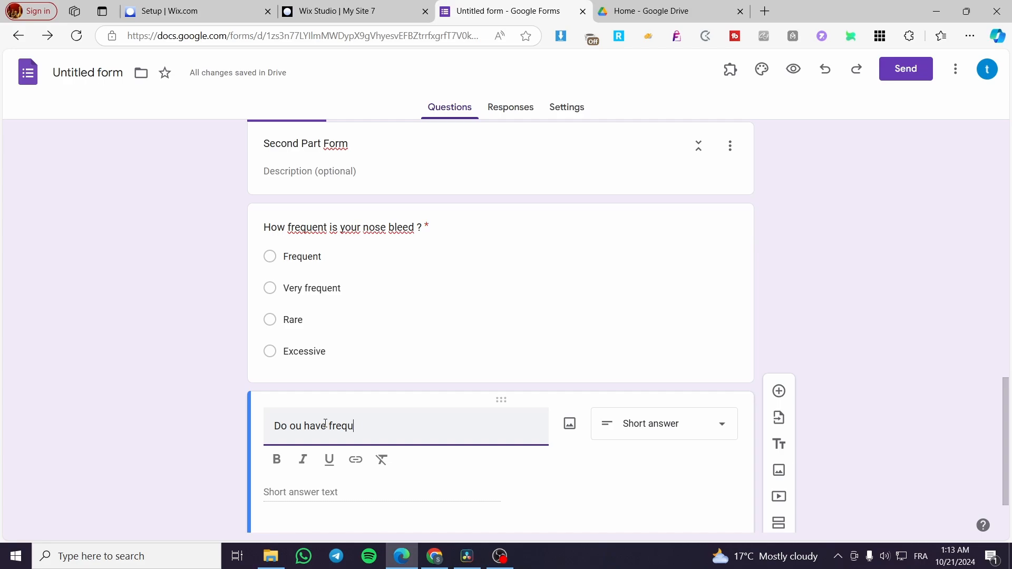
text(ent )
text(h)
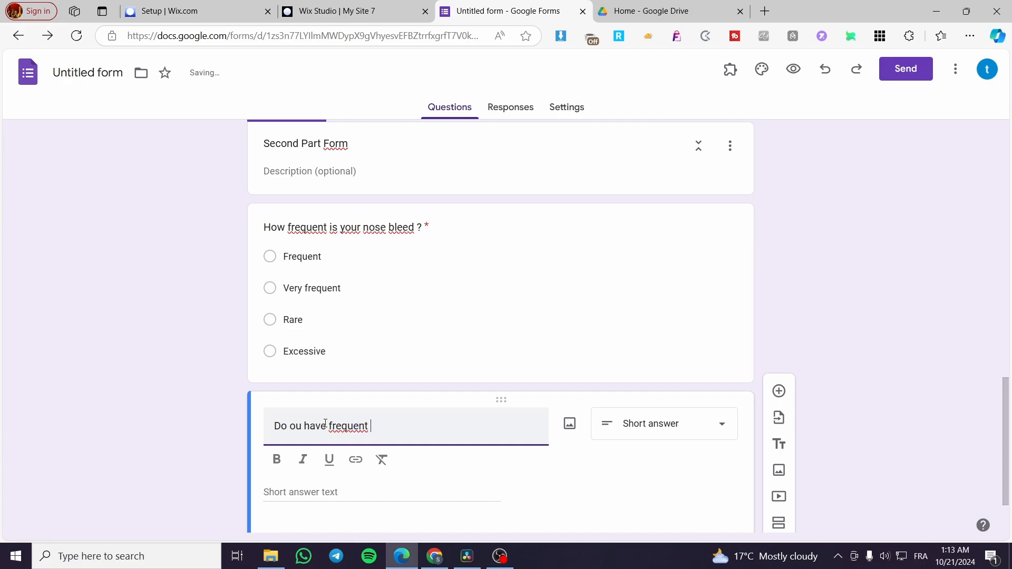
text(Headac)
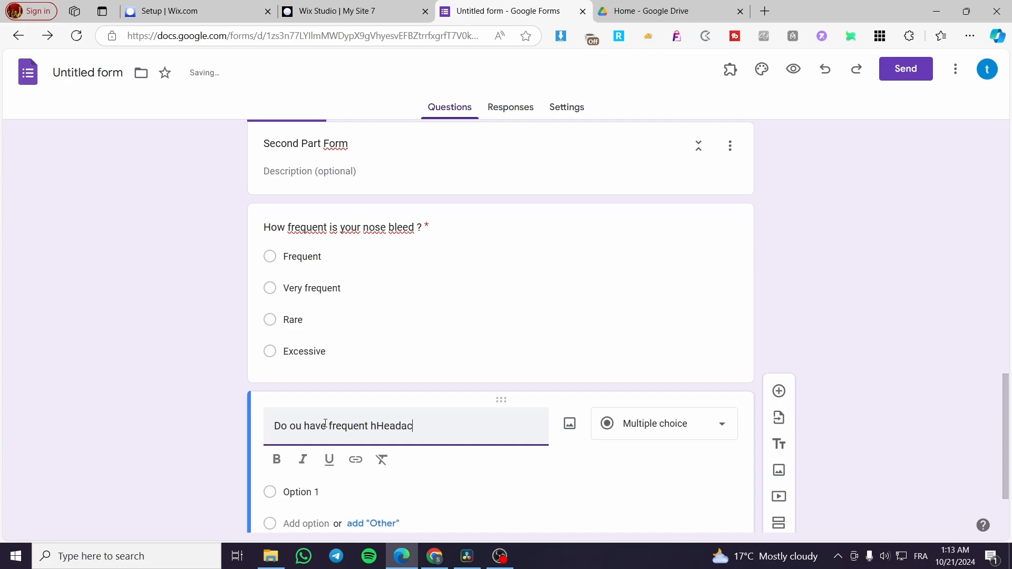
text(hes ?)
click(346, 485)
triple_click(374, 426)
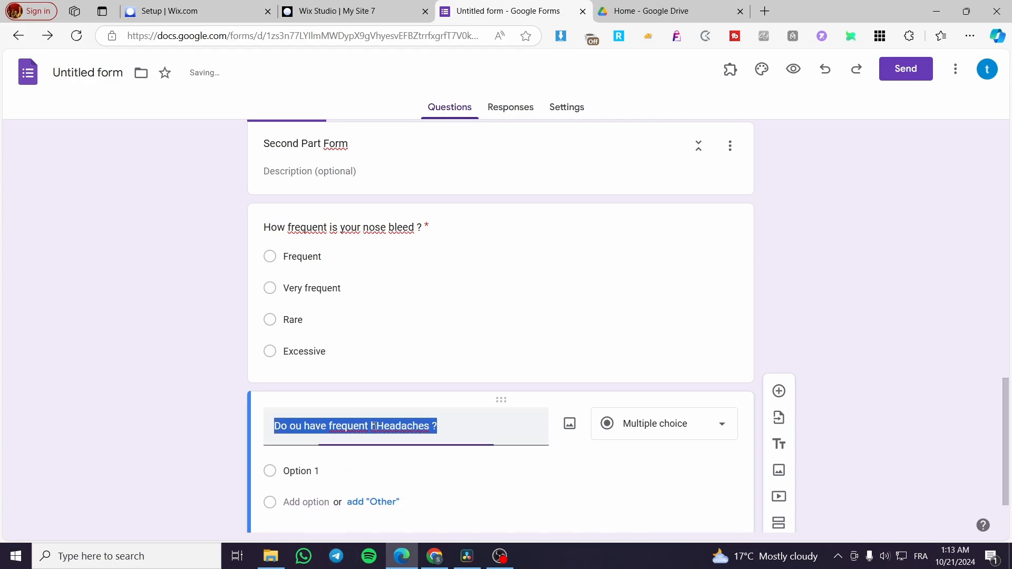
click(374, 426)
key(BackSpace)
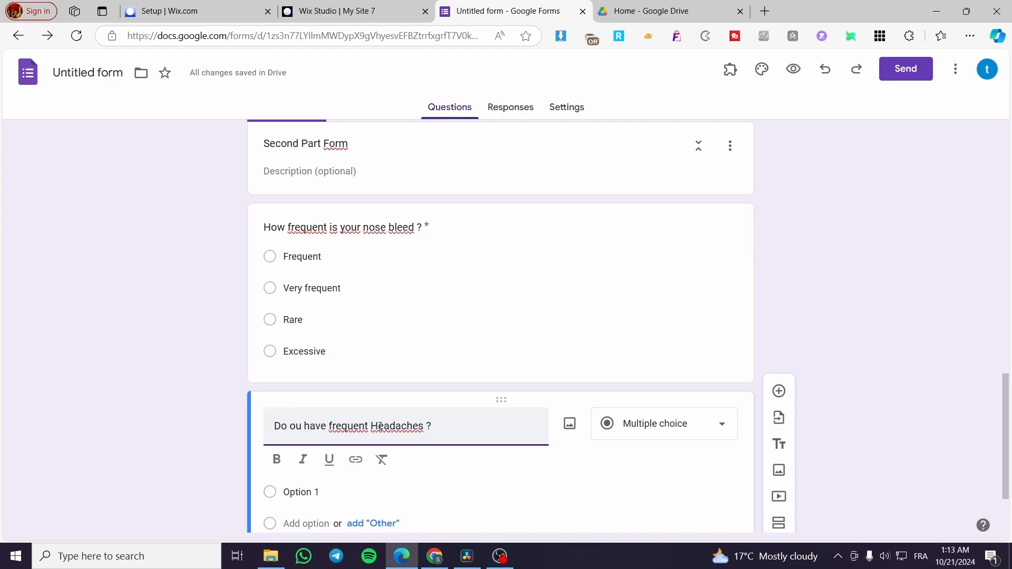
Give the frequent headaches question the suggested answer options Yes and No
click(290, 488)
click(364, 462)
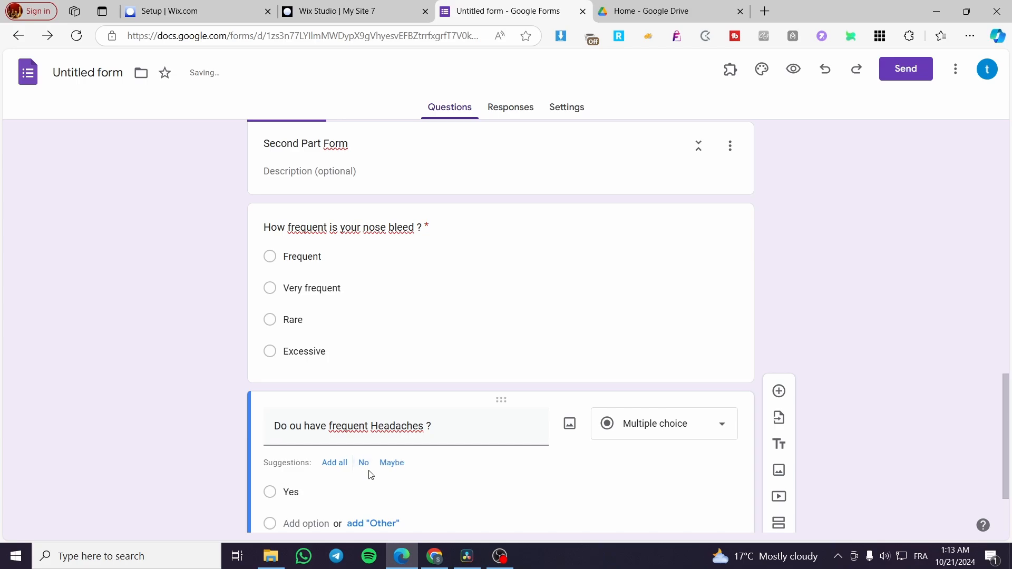
click(367, 463)
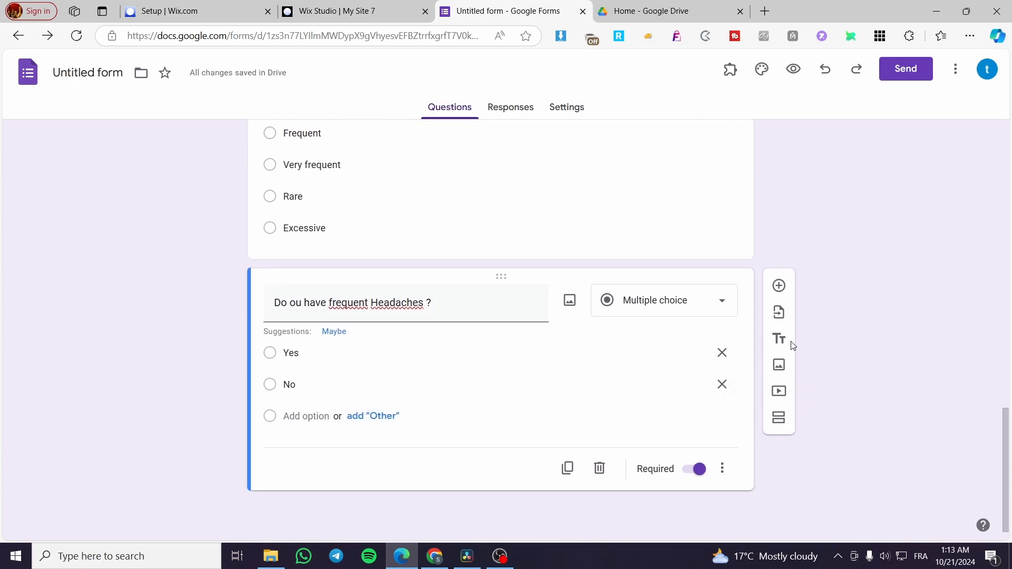
Add a third section after the headaches question and title it "Part Three Form"
click(783, 419)
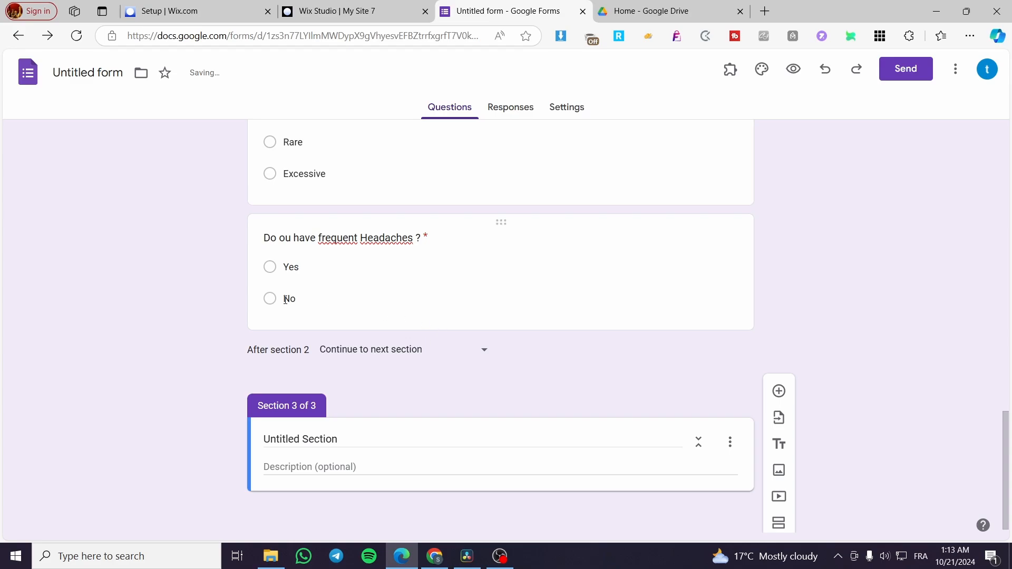
click(362, 439)
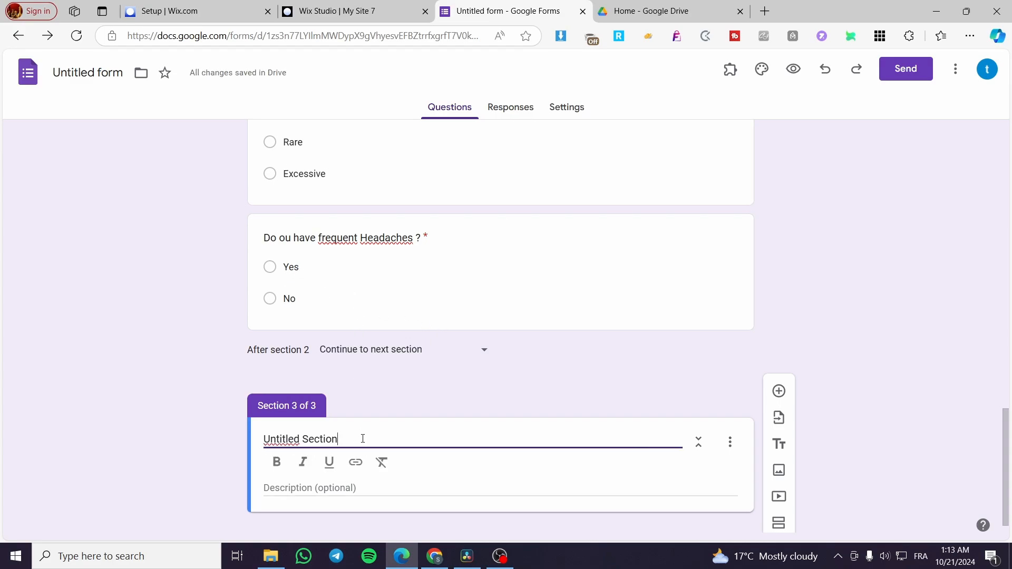
drag(362, 438, 240, 446)
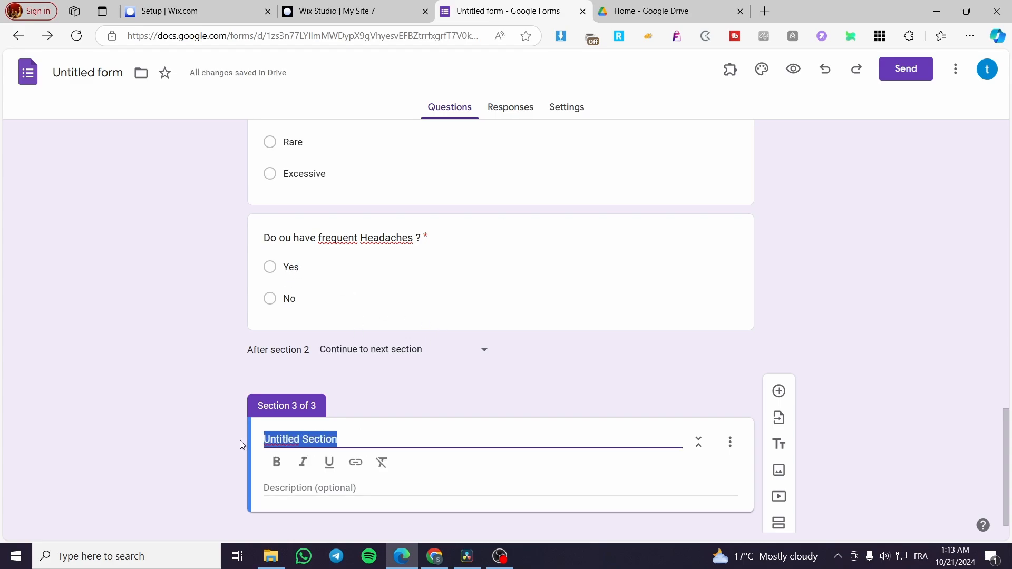
text(Part )
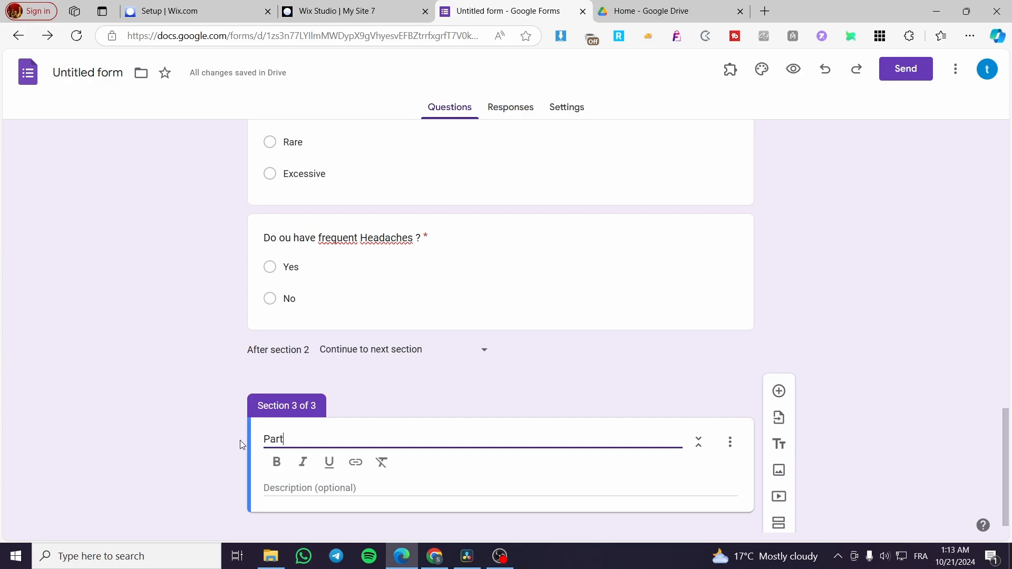
text(Three Form)
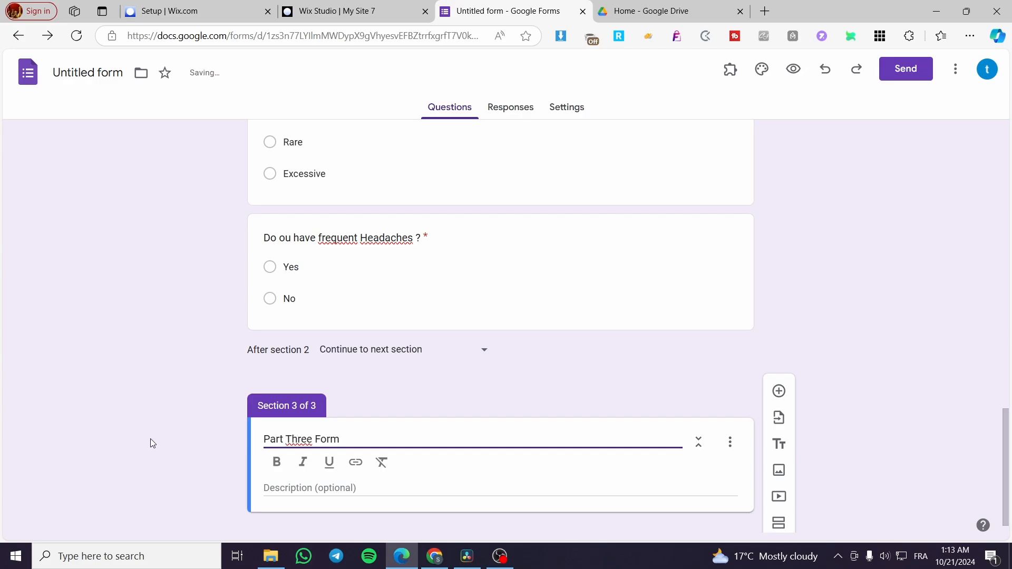
Add a question titled "Is the Headache very painful ?" to the Part Three Form section
click(779, 392)
scroll(312, 368, up, 1)
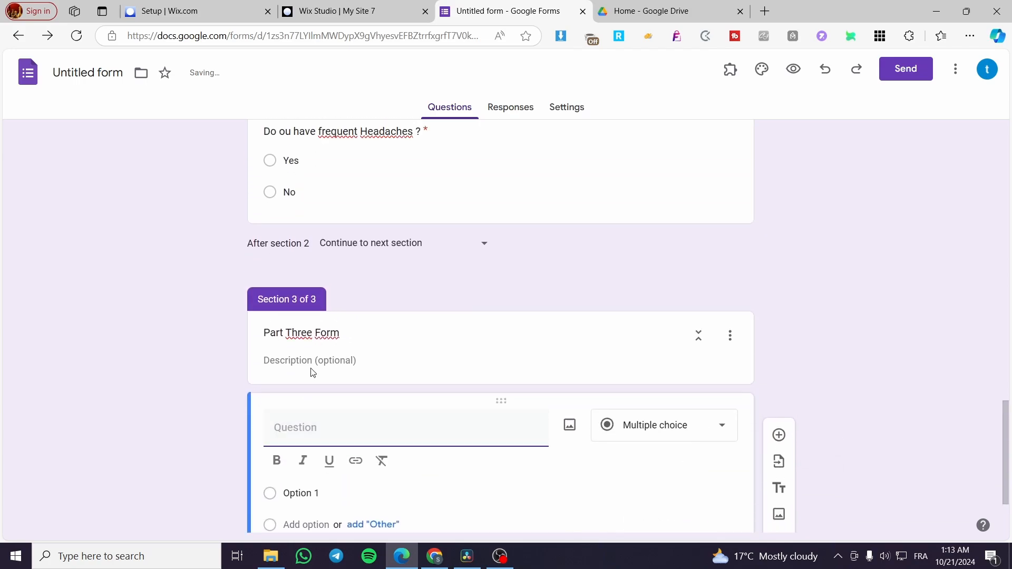
scroll(312, 368, down, 2)
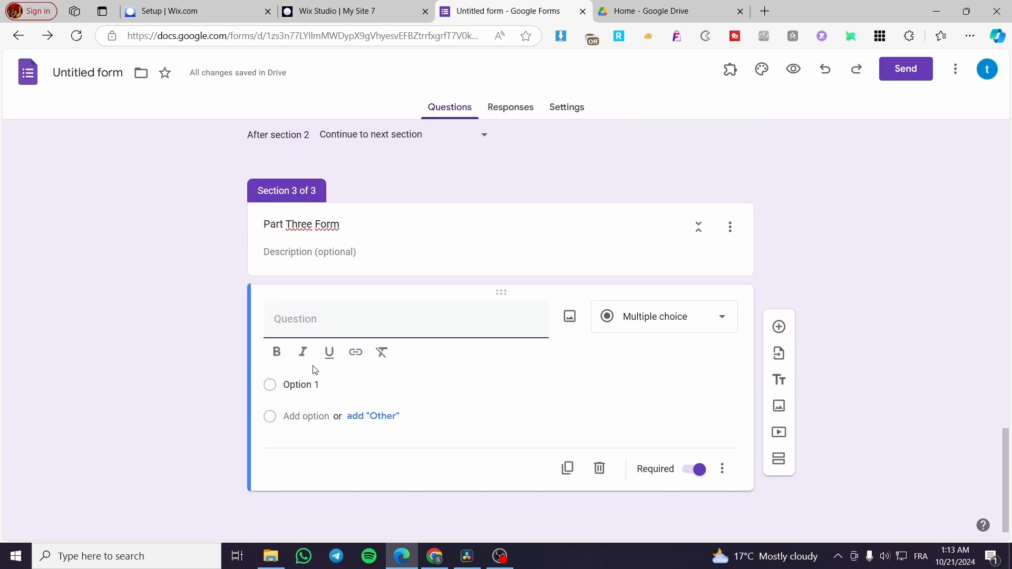
text(Is the Headache to)
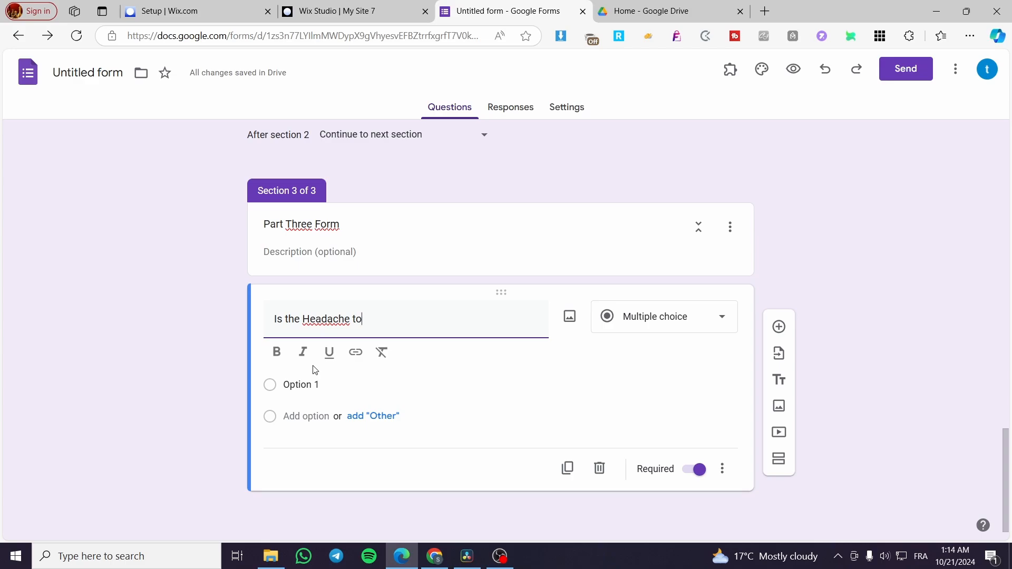
text(larabl)
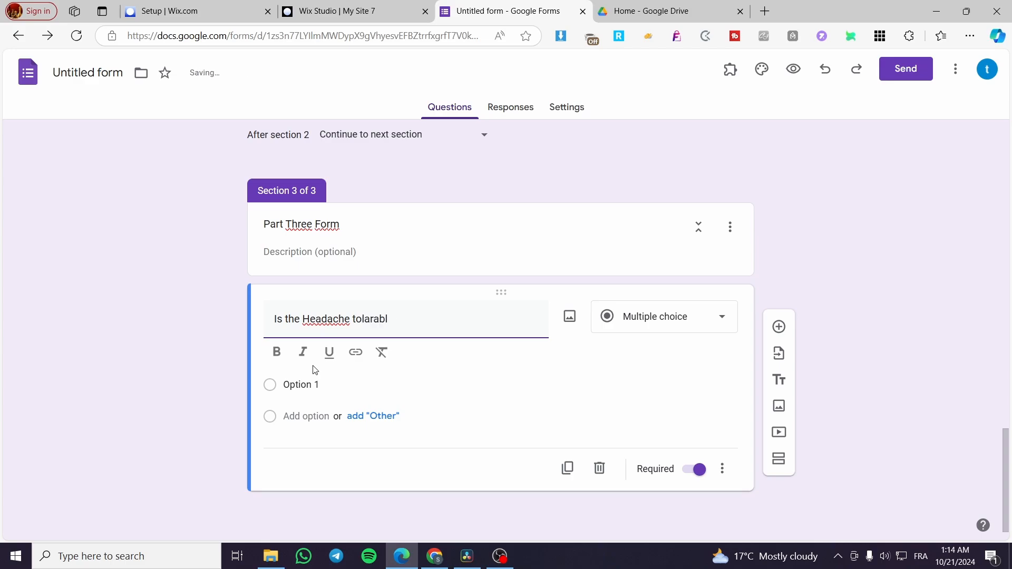
key(BackSpace)
key(BackSpace)
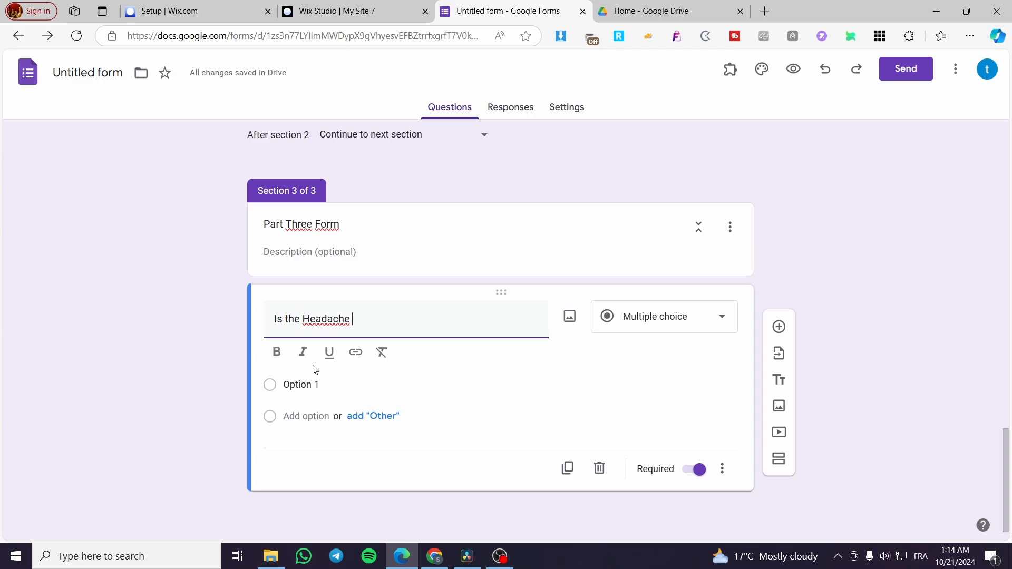
text(very pa)
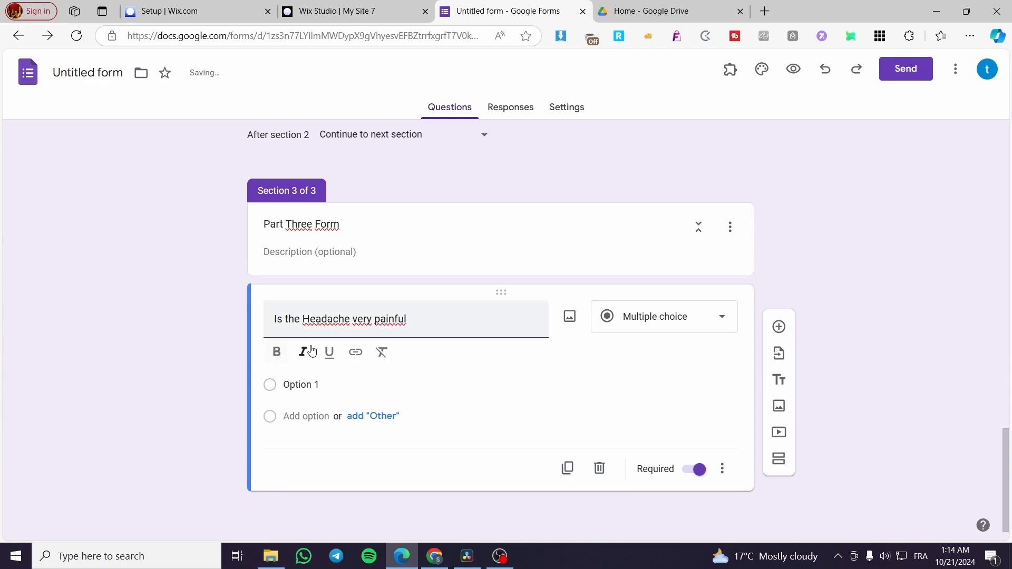
text(inful?)
Give the headache pain question the answer options Yes, No and A little bit
click(333, 385)
text(Y)
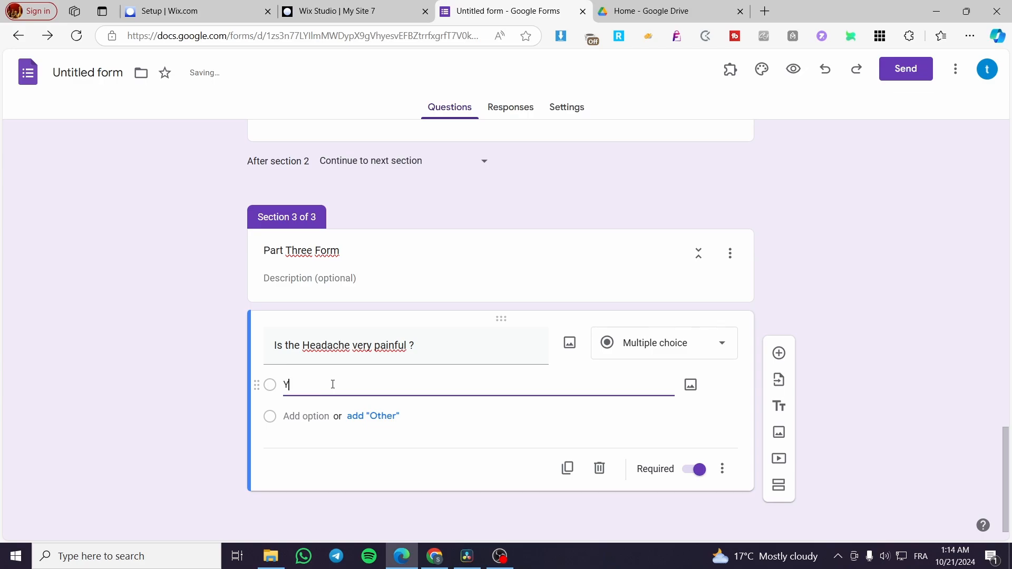
text(es)
click(315, 425)
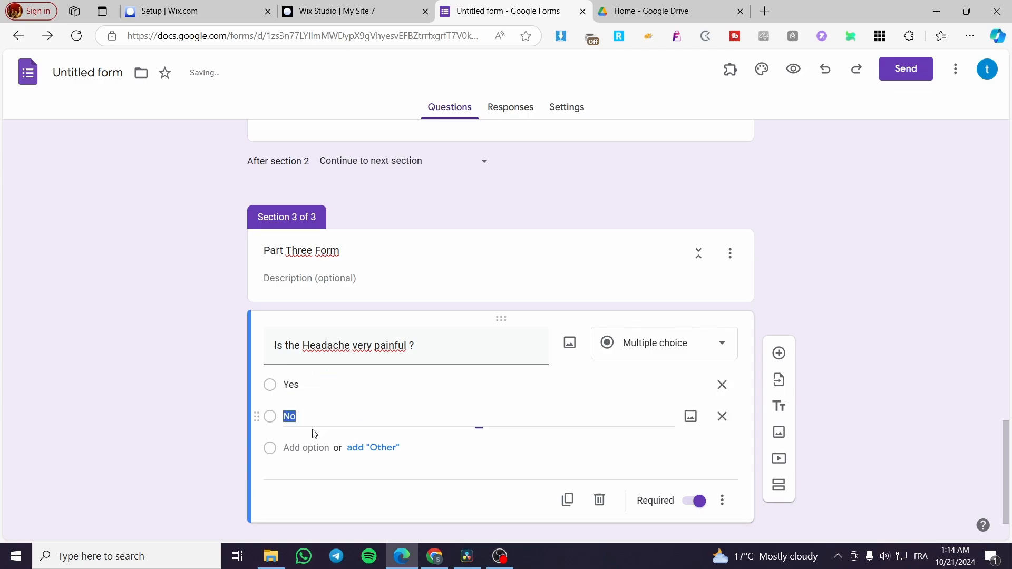
text(No)
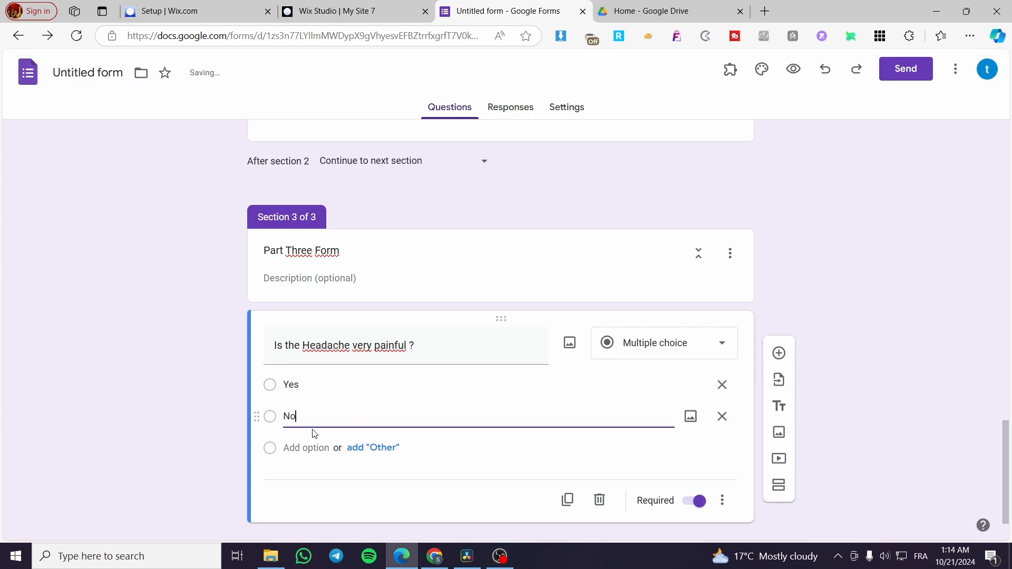
click(310, 452)
text(A)
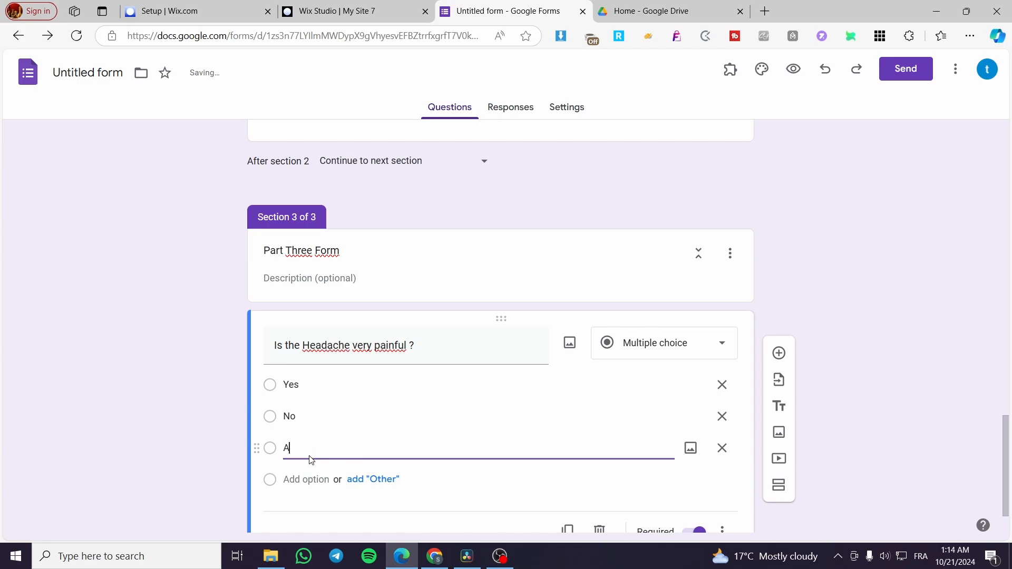
text( little bit)
Enable going to a section based on the answer for the "Do ou have frequent Headaches ?" question
scroll(682, 305, up, 4)
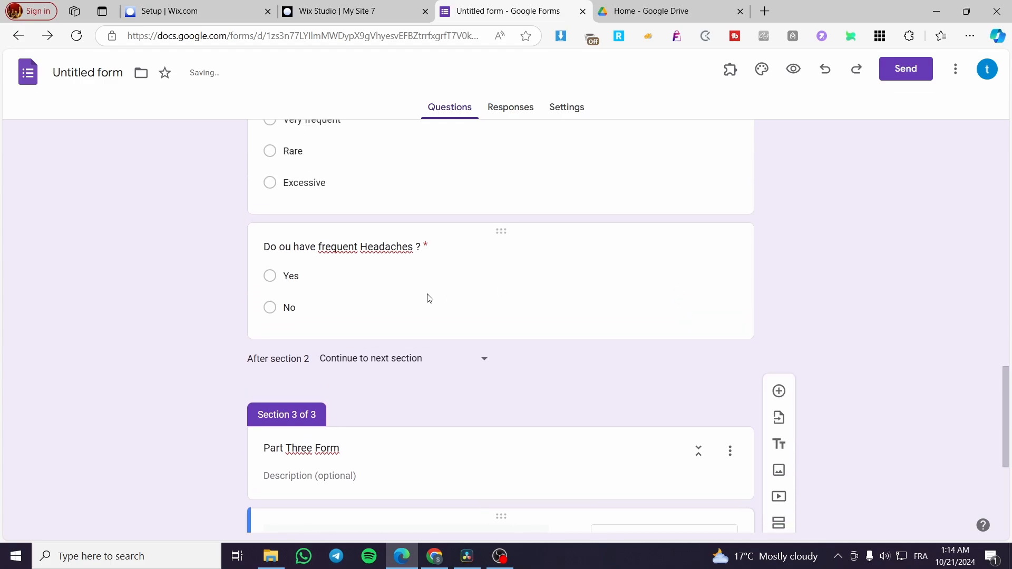
click(403, 301)
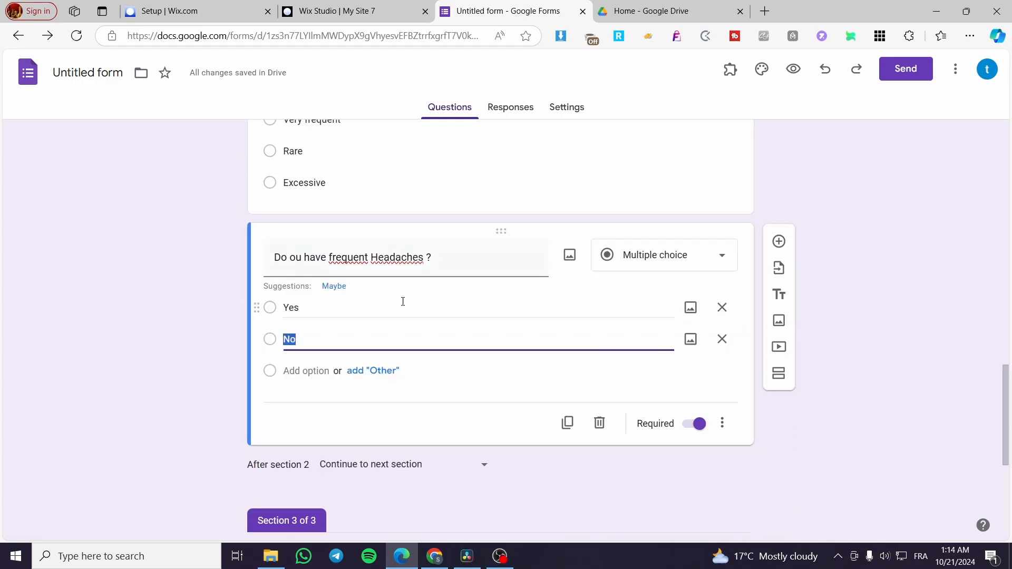
click(722, 425)
scroll(385, 332, down, 1)
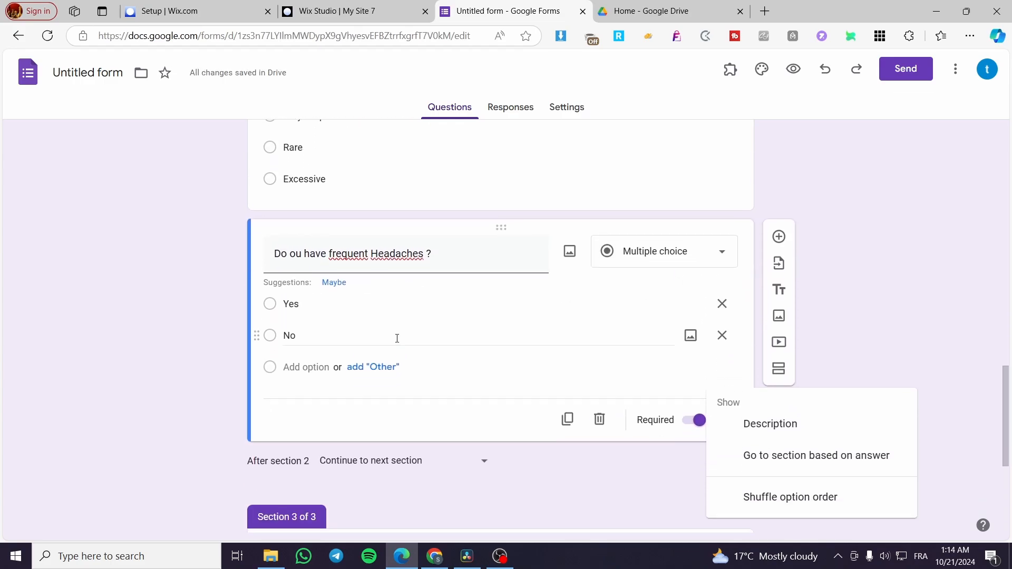
click(782, 404)
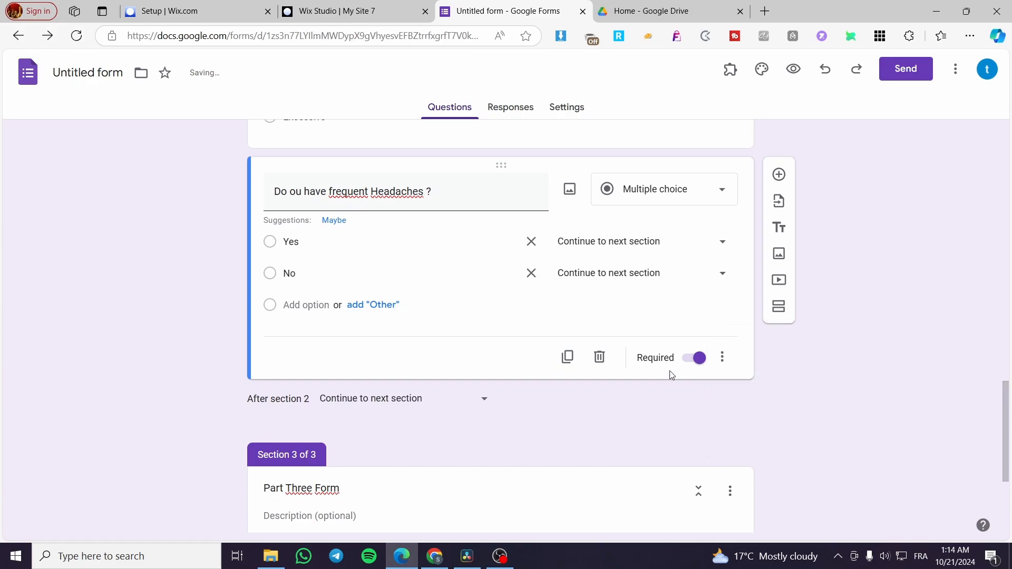
Route the headaches question's Yes answer to section 3 (Part Three Form) and its No answer to Submit form
click(721, 242)
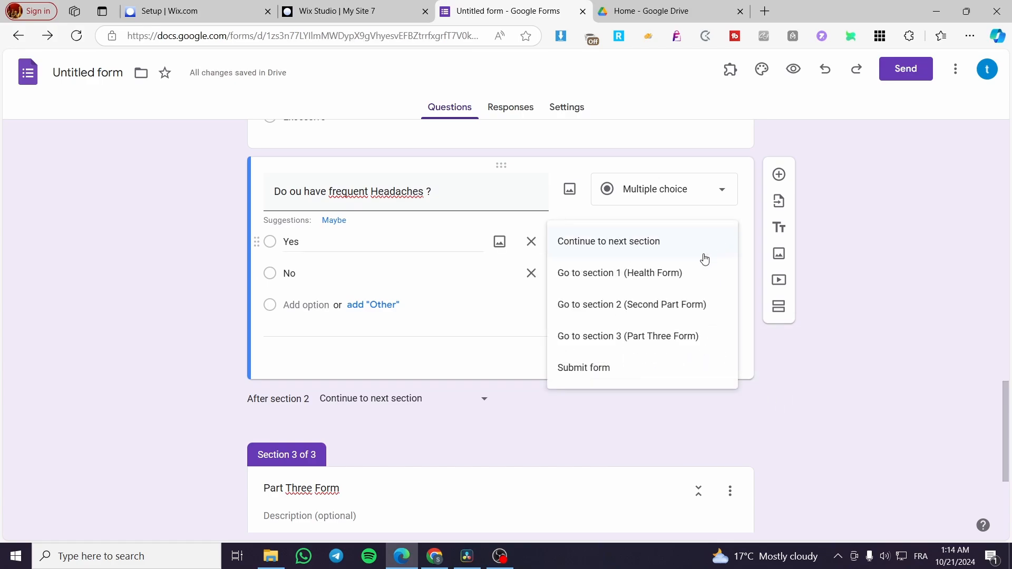
click(625, 343)
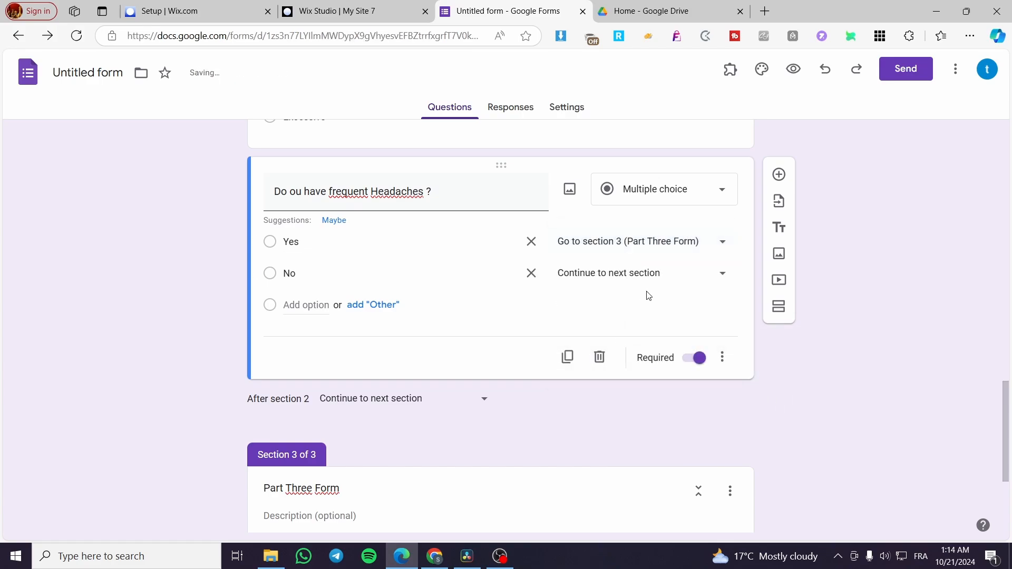
click(632, 274)
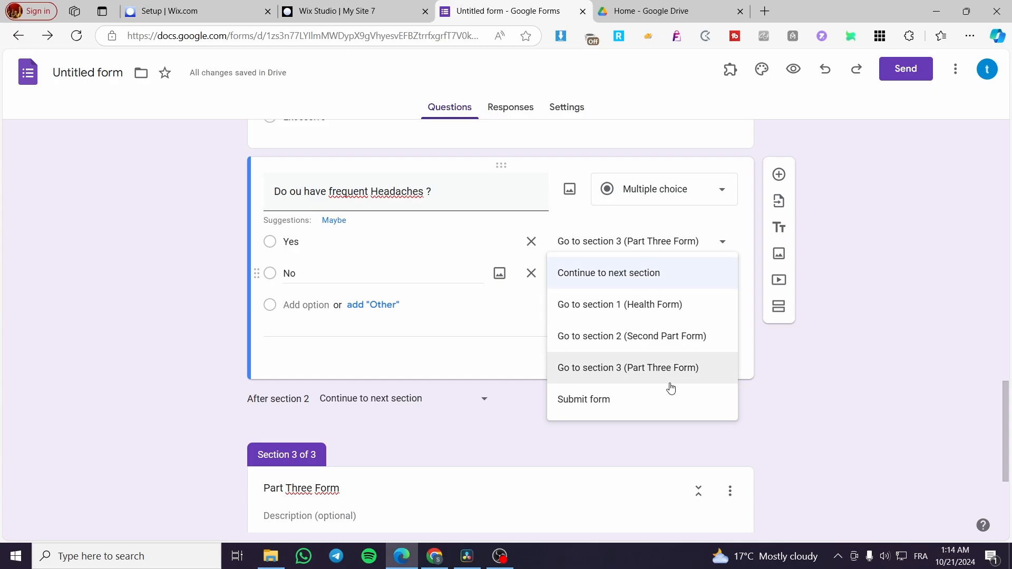
click(625, 401)
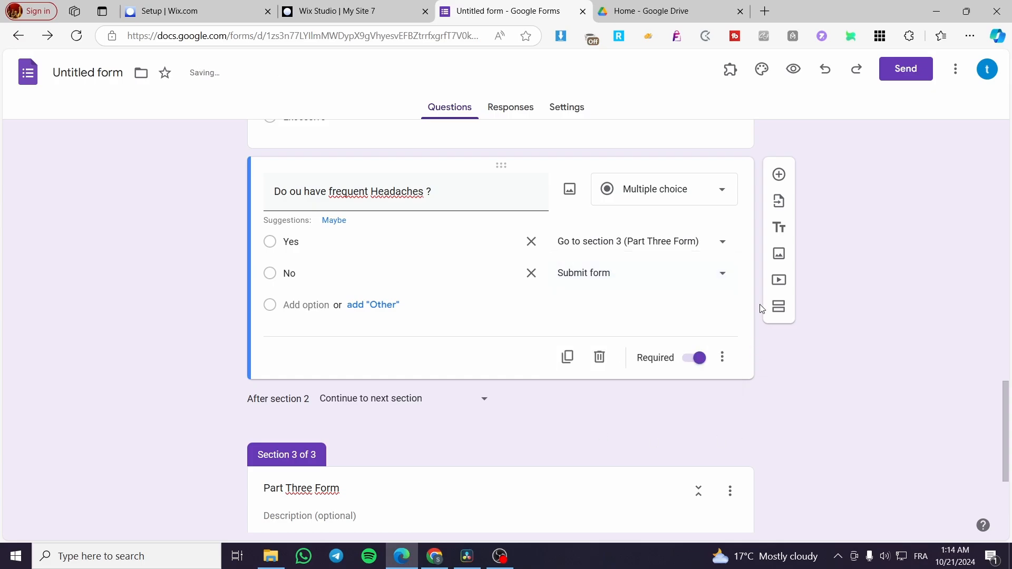
Open the Health Form's sending options and display its embed HTML code
scroll(642, 355, up, 20)
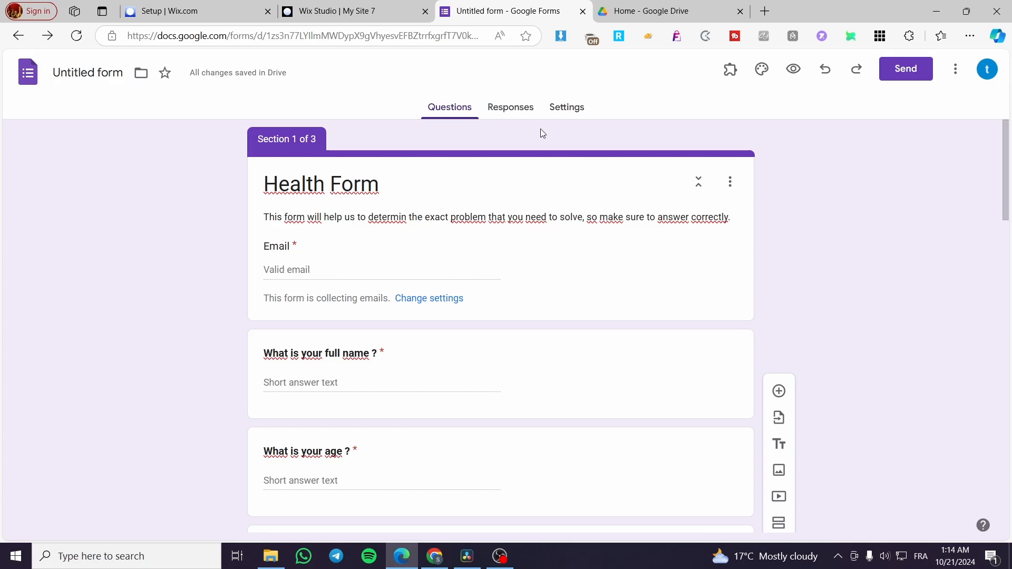
click(903, 74)
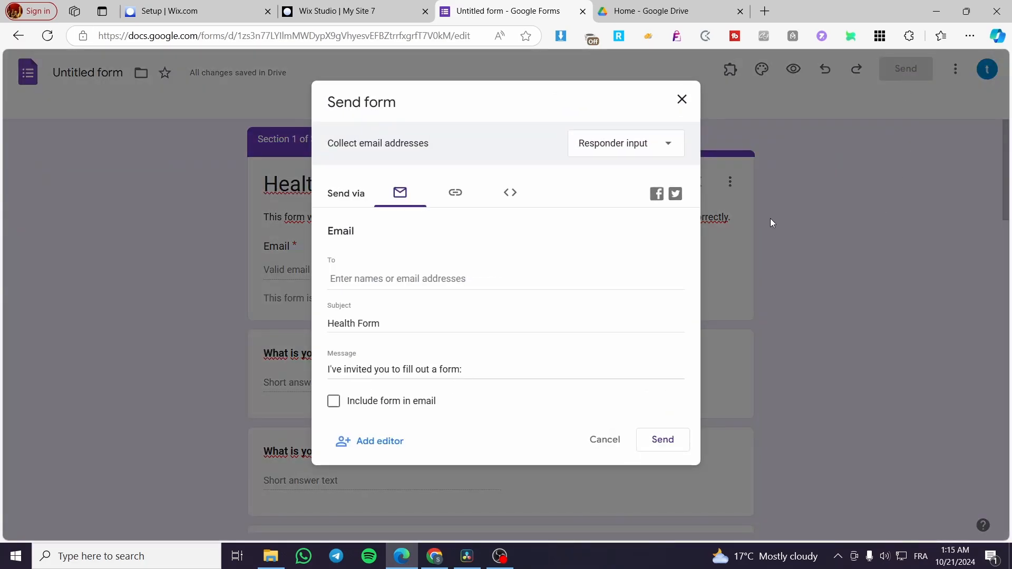
click(452, 197)
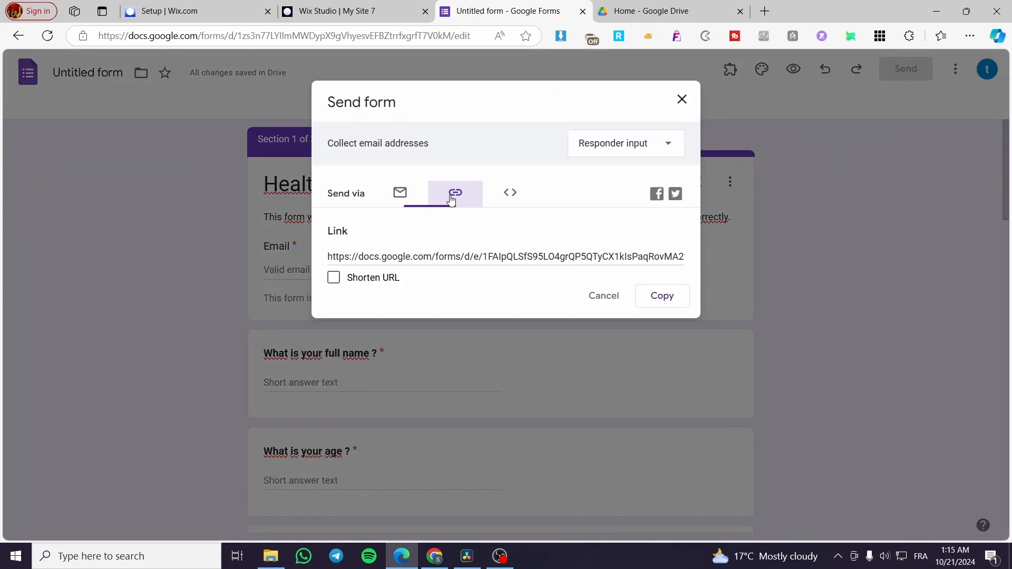
click(509, 200)
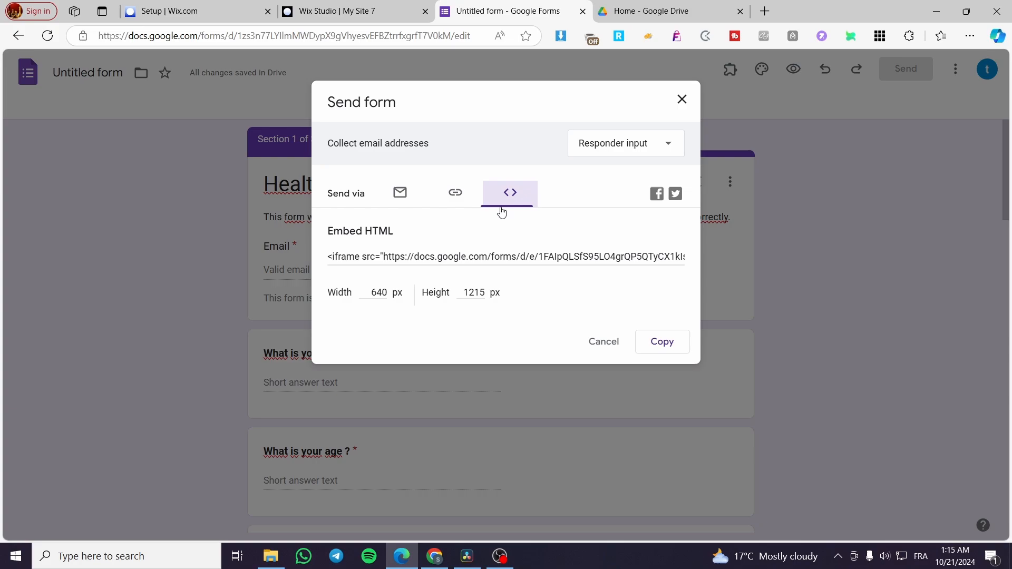
click(389, 256)
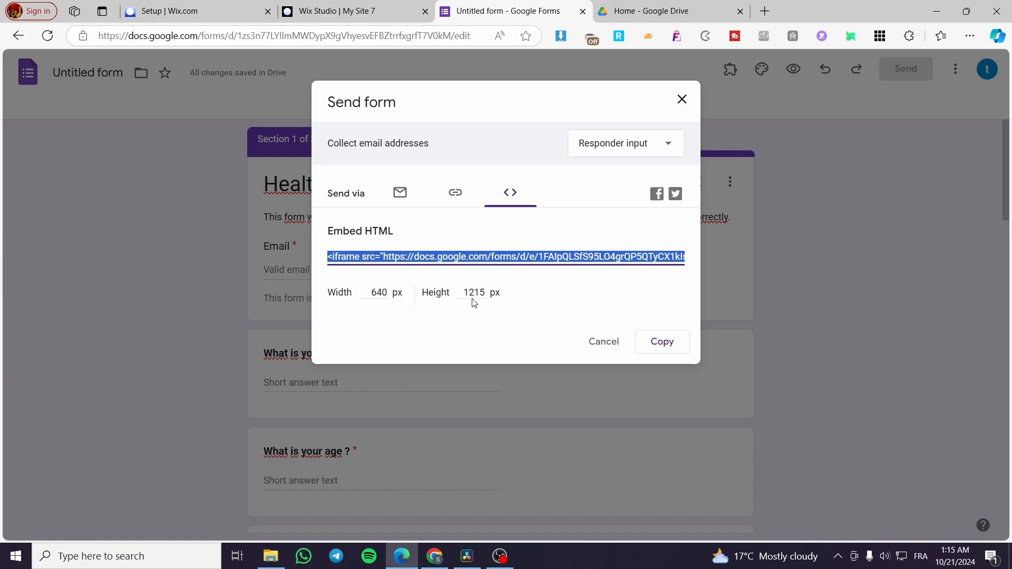
Set the embed size to 720 px wide and 1280 px high and copy the embed HTML code
drag(474, 293, 486, 295)
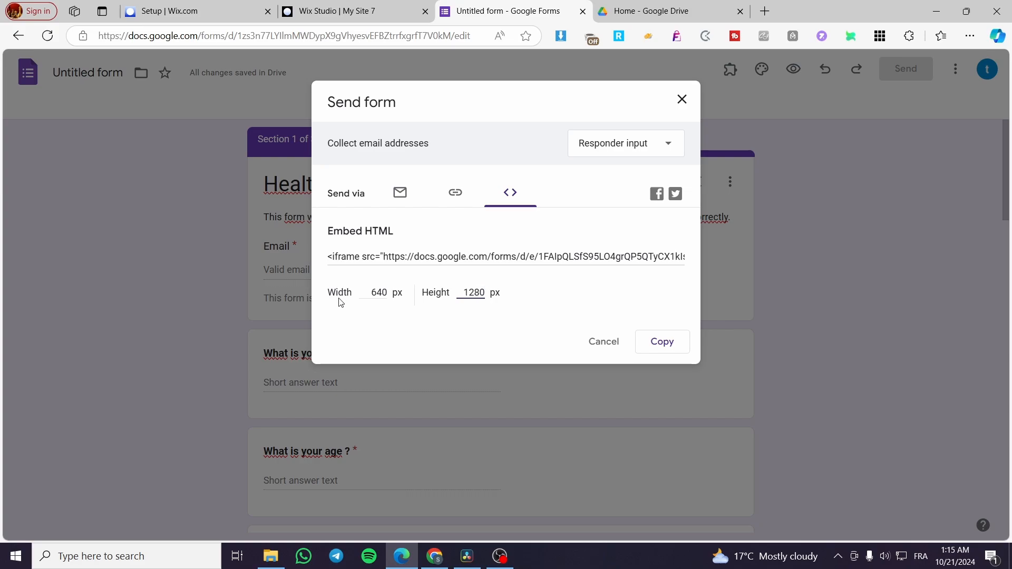
drag(372, 293, 397, 294)
text(720)
click(625, 255)
click(663, 343)
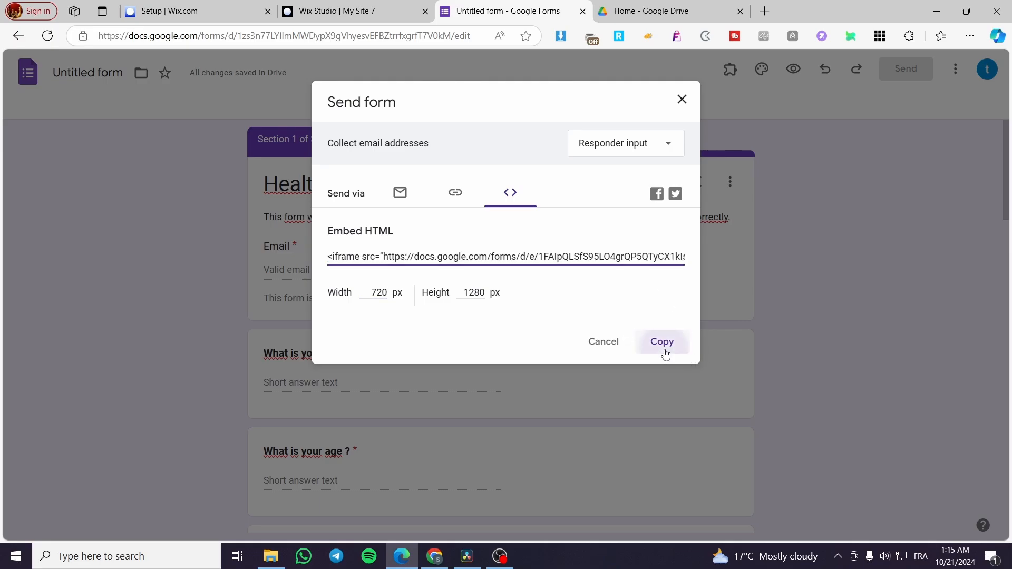
Switch to the Wix Studio editor and add an Embed Code element to the blank section below the Submit form
click(406, 4)
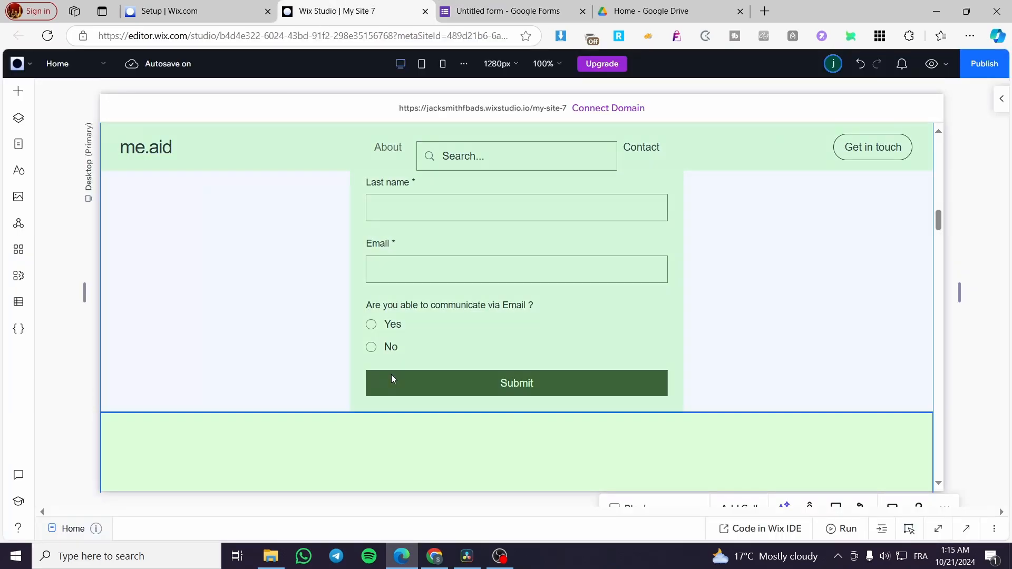
scroll(391, 375, down, 5)
scroll(390, 347, up, 3)
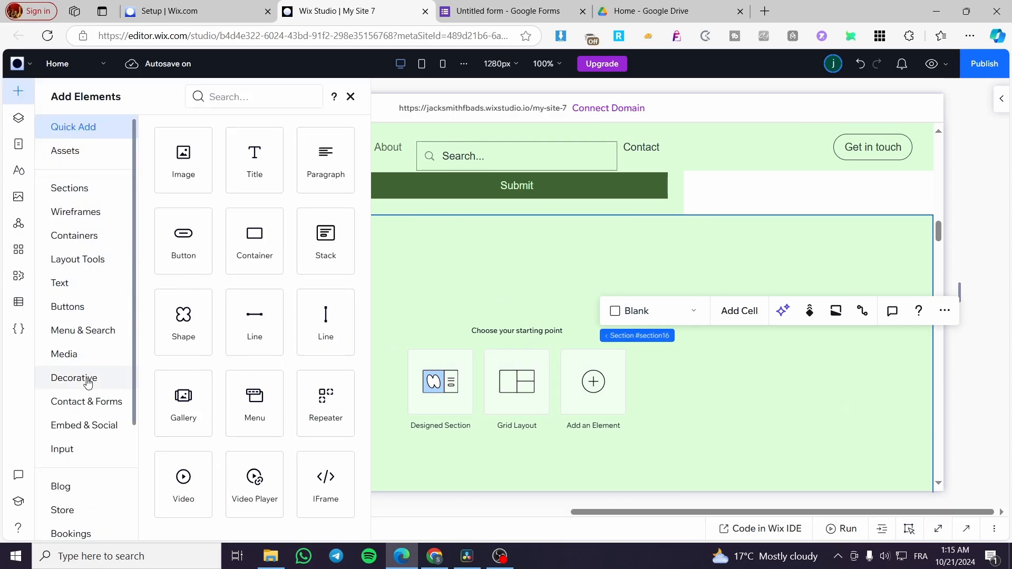
click(85, 425)
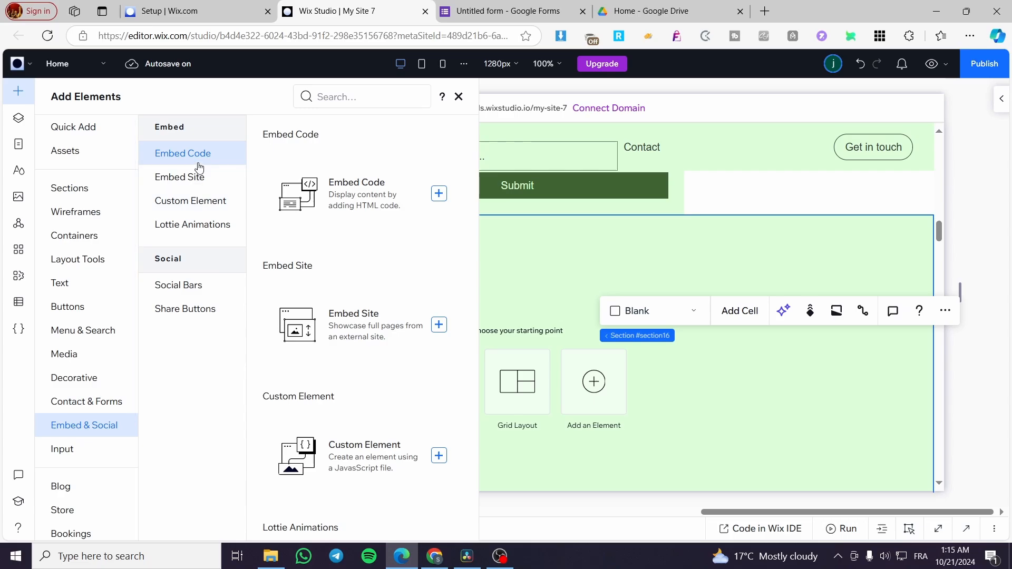
click(348, 182)
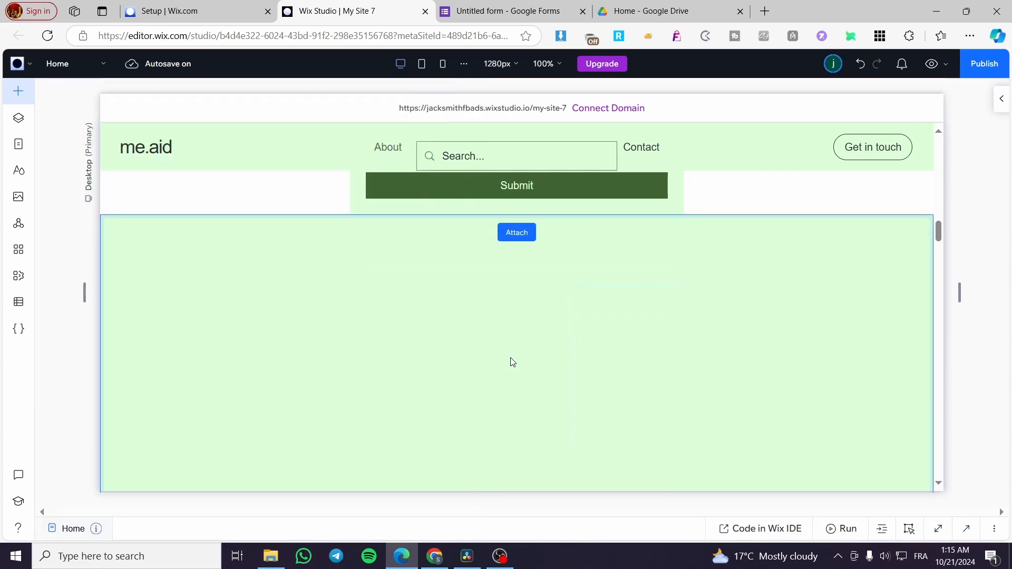
Insert the copied Google Form iframe code into the new embed element and update it
click(398, 235)
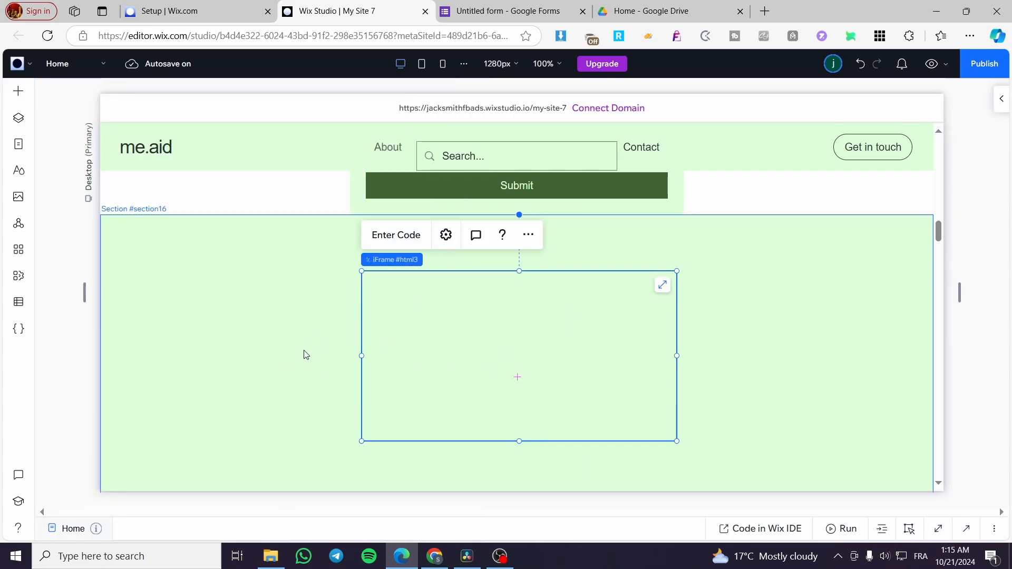
key(ctrl+v)
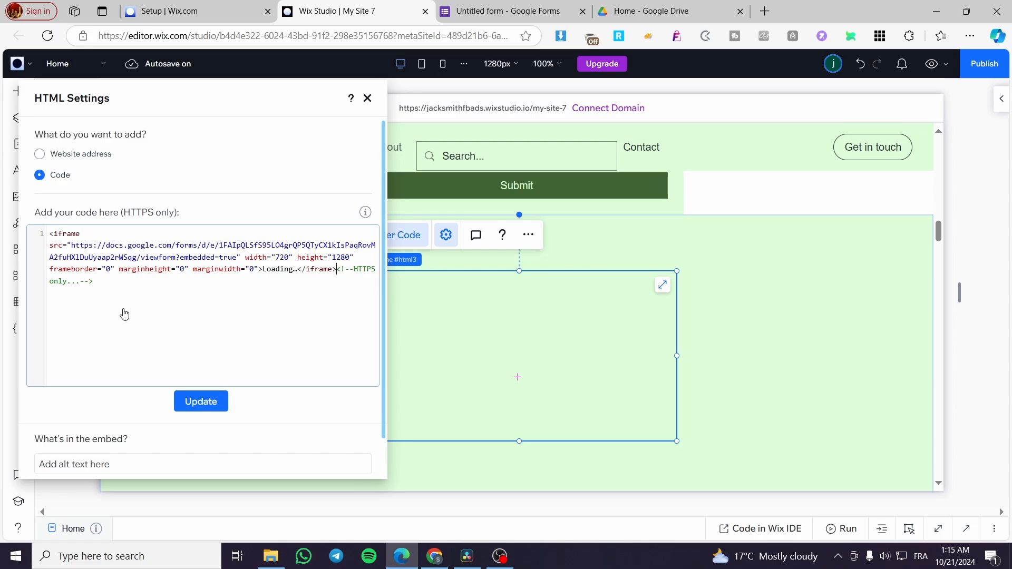
click(207, 407)
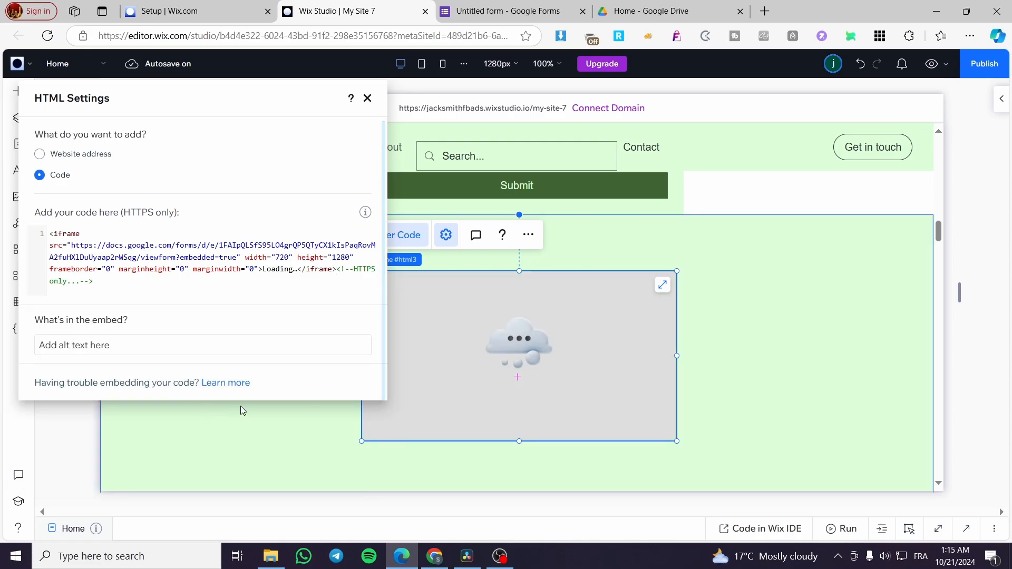
click(368, 99)
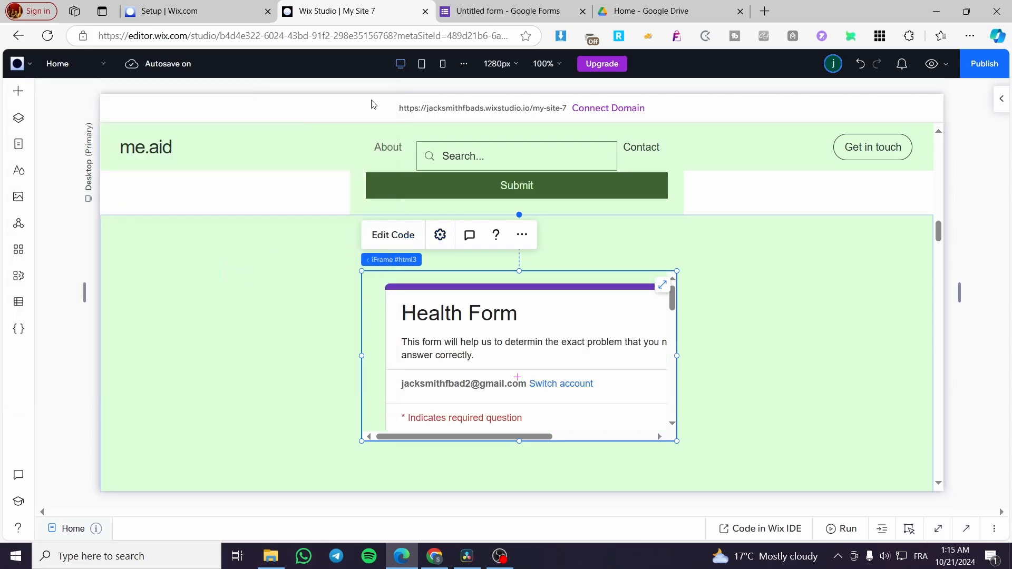
Widen the embedded Health Form to about 885 px, centre it in the section and lengthen it downward
mouse_move(372, 306)
mouse_down()
mouse_move(203, 293)
mouse_move(113, 256)
mouse_up()
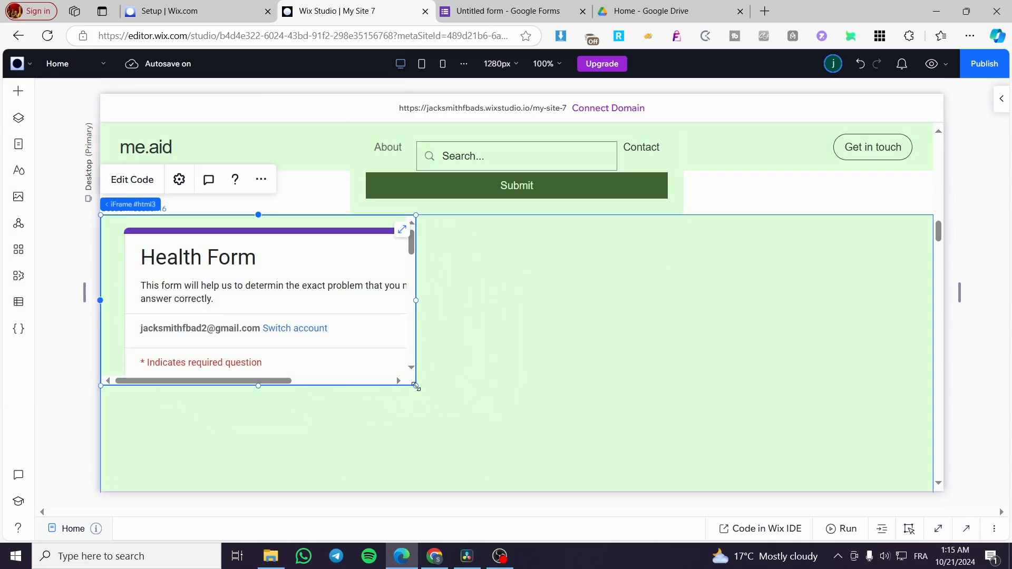
mouse_move(420, 306)
mouse_down()
mouse_move(836, 308)
mouse_move(583, 319)
mouse_move(682, 317)
mouse_move(666, 296)
mouse_move(763, 299)
mouse_move(733, 301)
mouse_up()
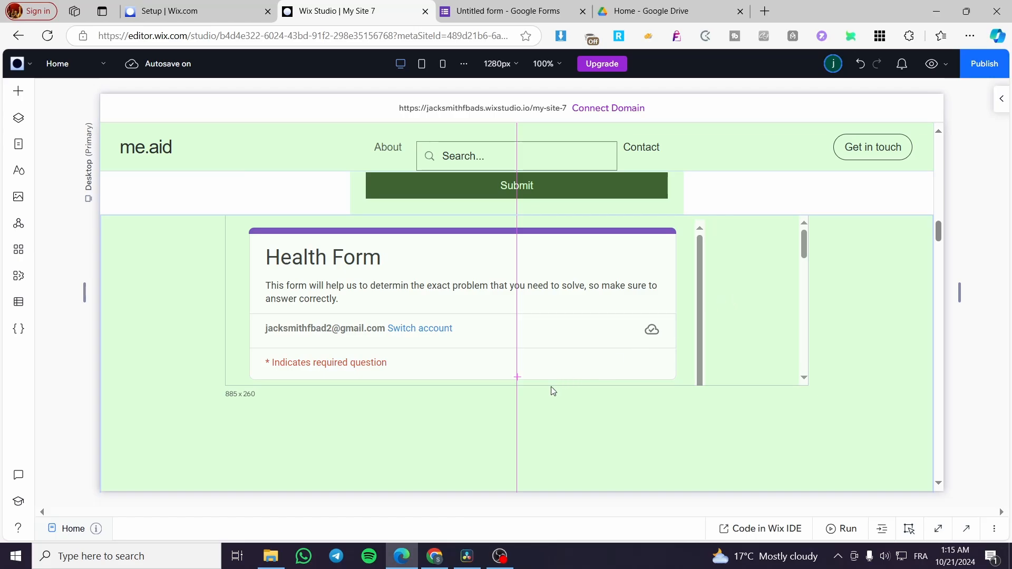
drag(516, 385, 515, 447)
Make the section taller and stretch the embedded Health Form down into the added space
scroll(516, 447, down, 5)
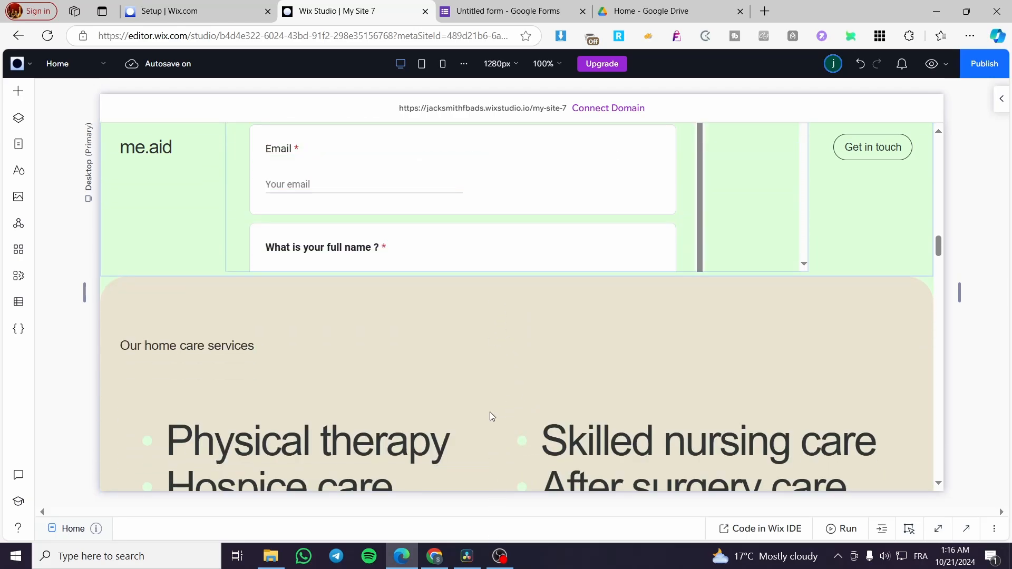
drag(584, 277, 570, 456)
scroll(535, 402, down, 5)
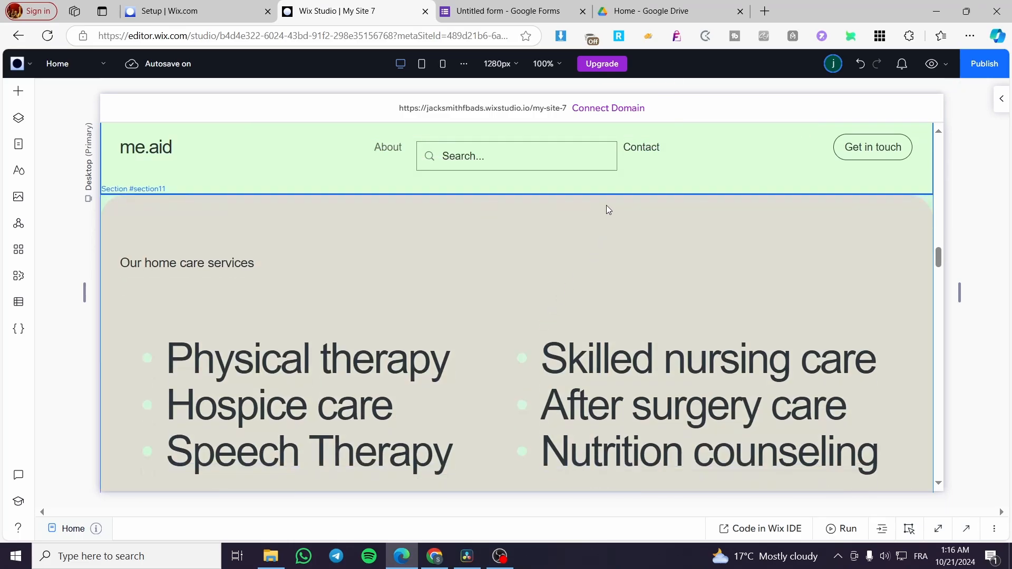
scroll(601, 227, up, 5)
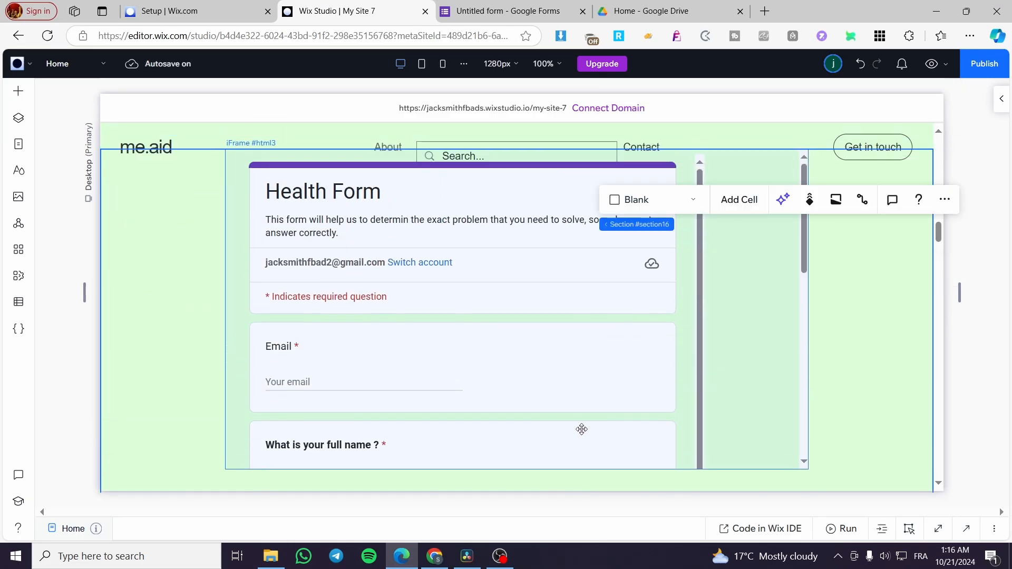
scroll(484, 253, down, 4)
click(468, 264)
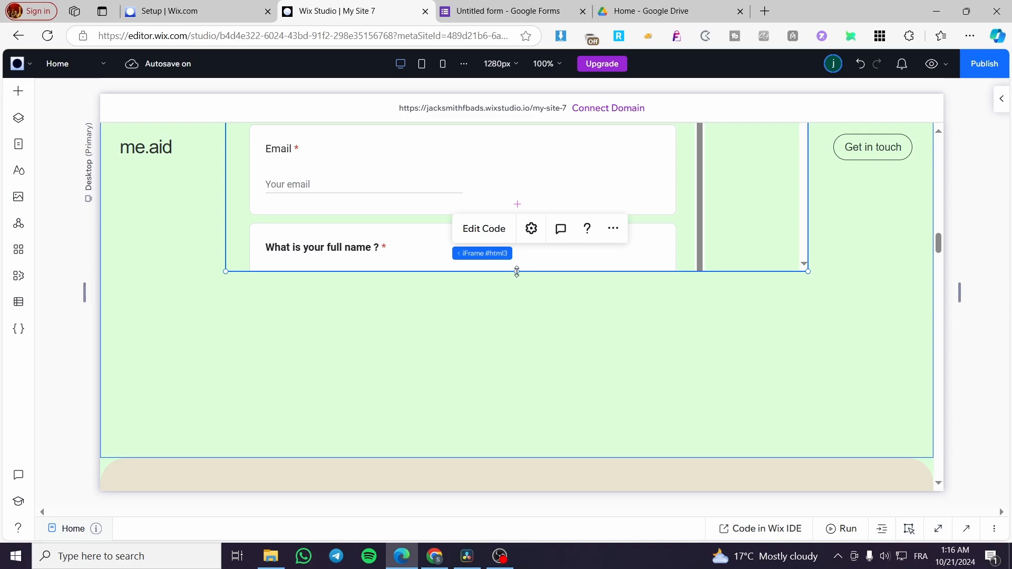
drag(517, 271, 514, 390)
Extend the section to about 983 px high and stretch the embedded form down to its lower edge
scroll(526, 327, down, 2)
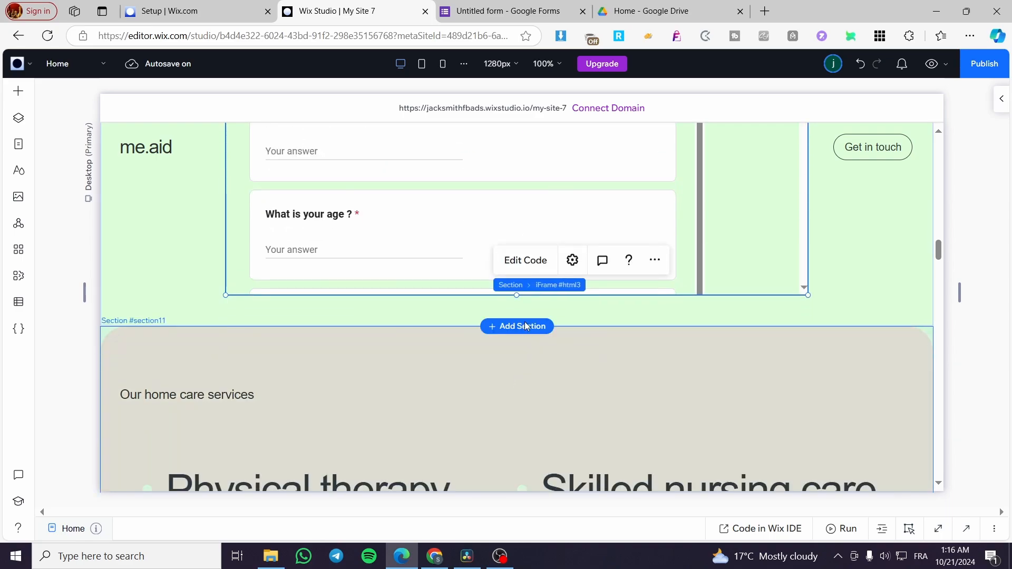
drag(611, 328, 562, 397)
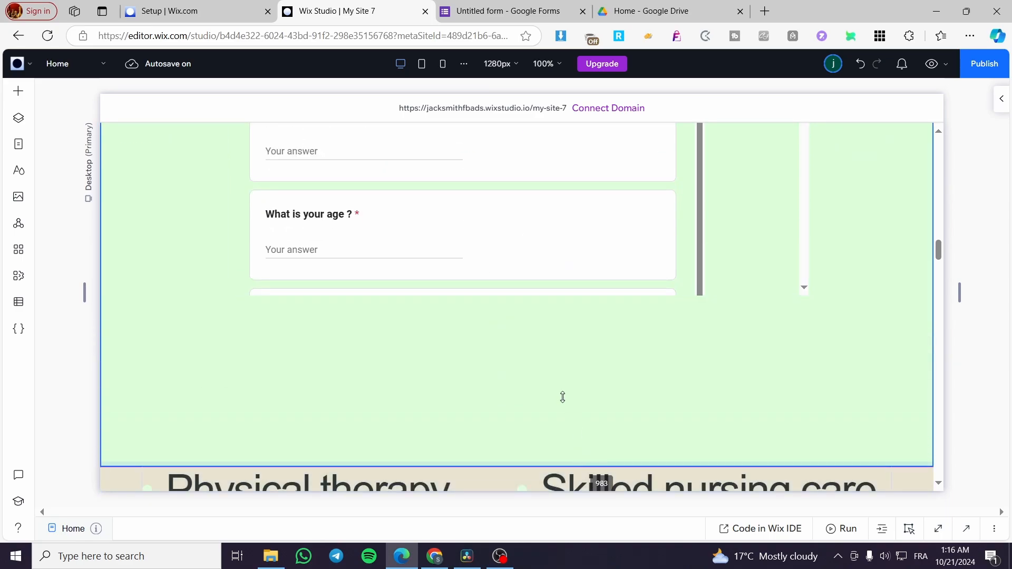
click(437, 290)
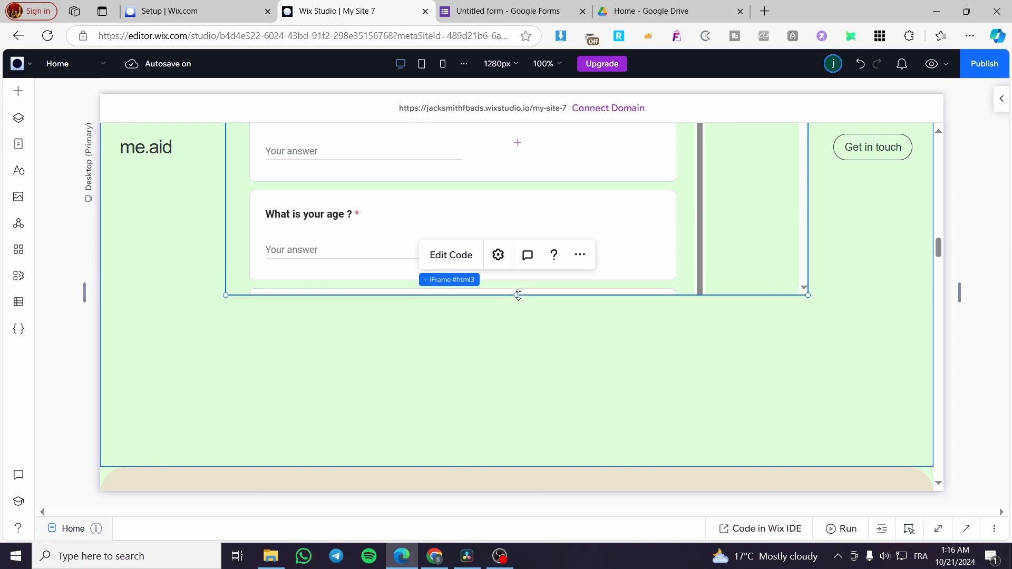
drag(518, 295, 518, 462)
Lengthen the section and embedded form further until the form's Next button fits below the nose bleed question
scroll(518, 366, down, 1)
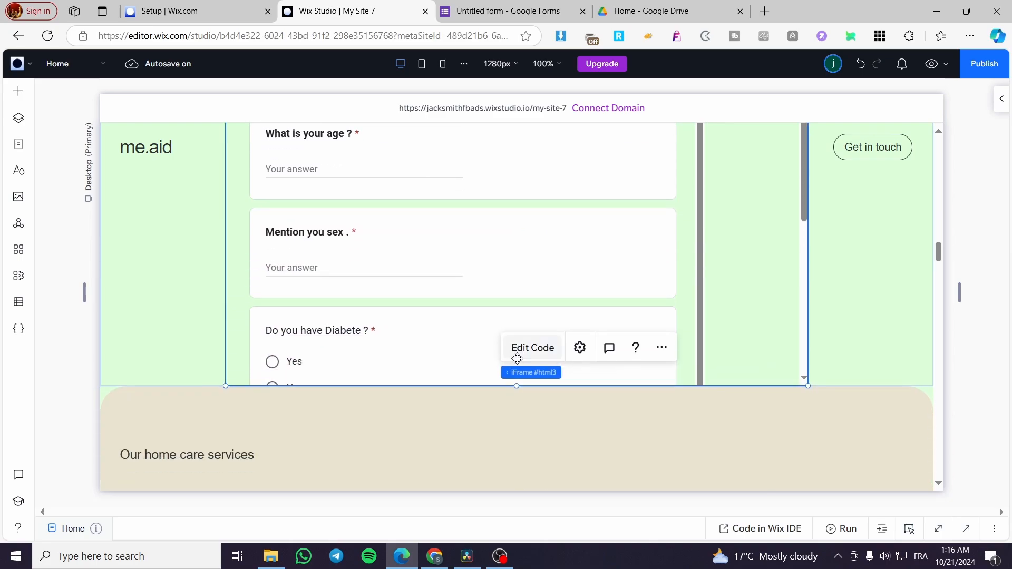
scroll(518, 359, down, 1)
drag(592, 335, 565, 434)
scroll(487, 332, down, 2)
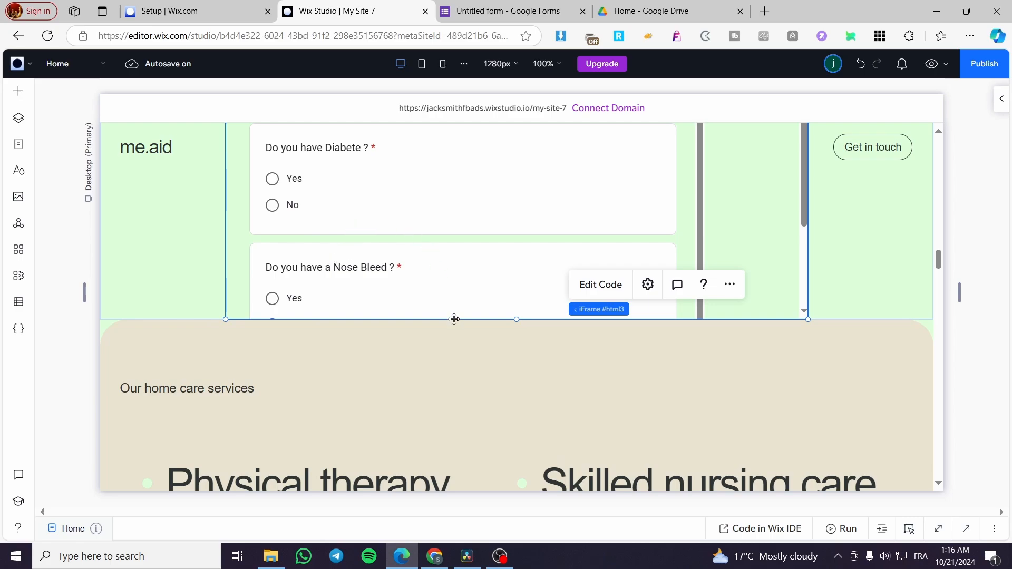
drag(564, 332, 565, 447)
scroll(370, 310, down, 1)
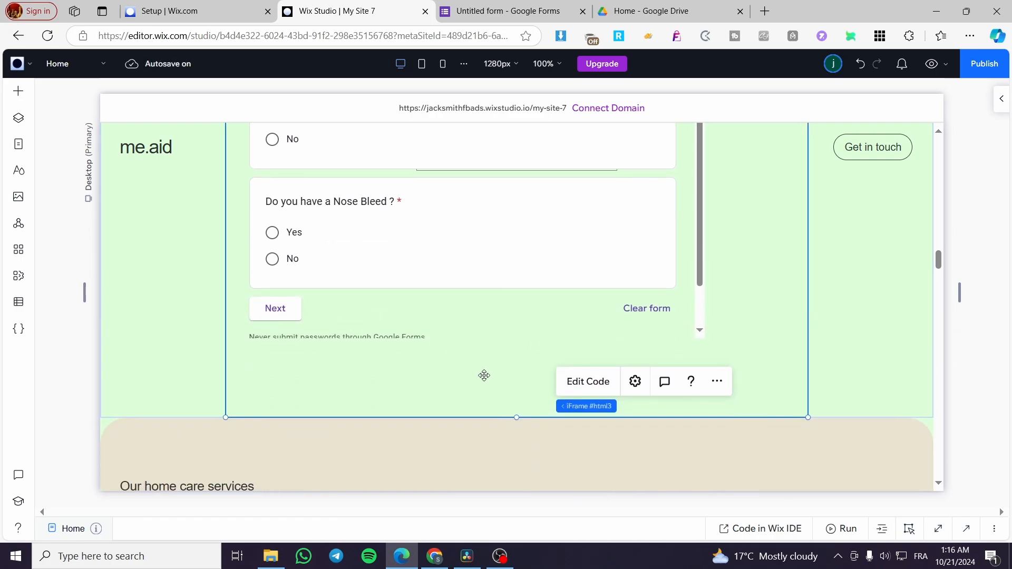
click(433, 353)
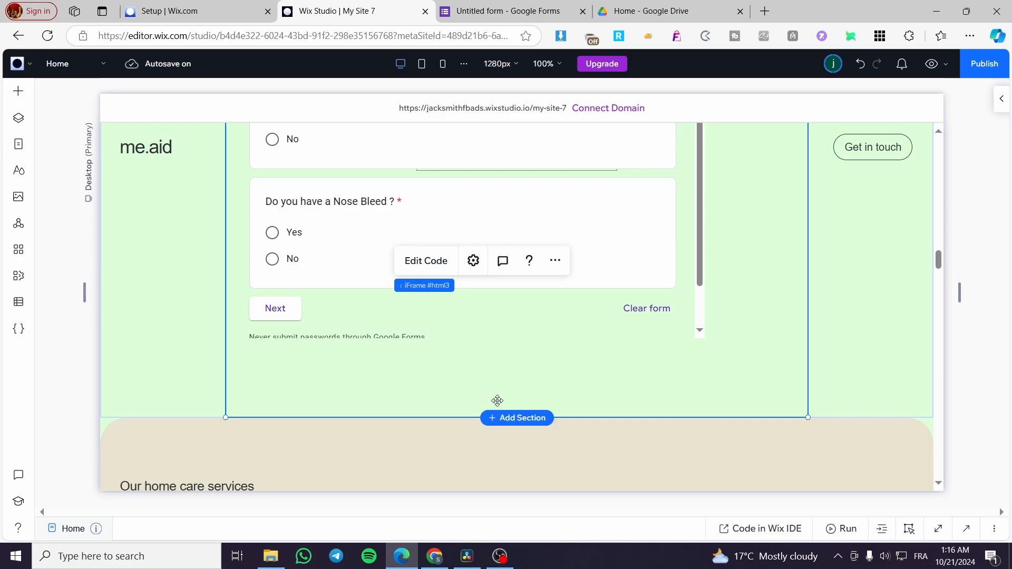
Try to publish the site and dismiss the code build dialog
scroll(441, 357, up, 2)
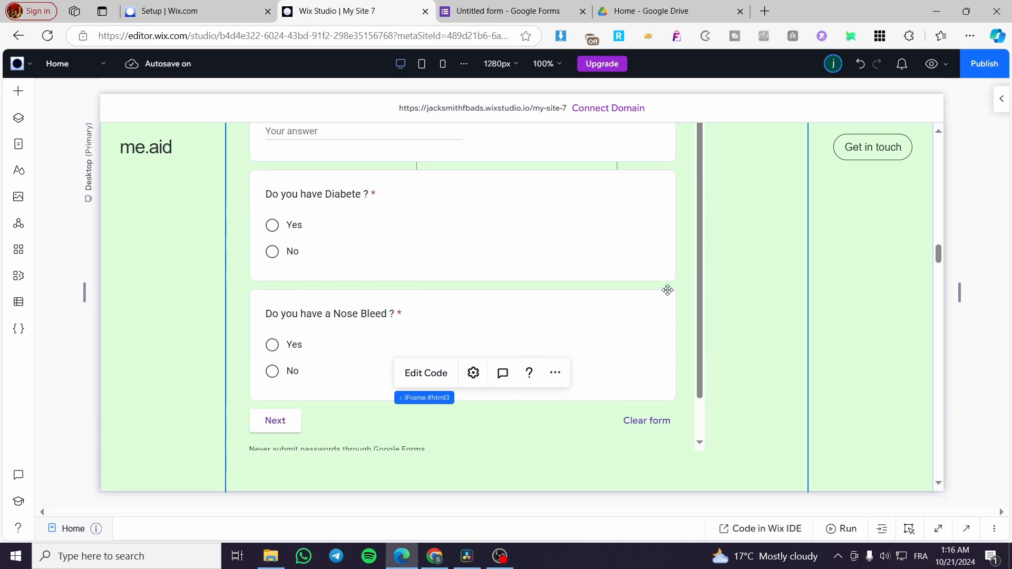
click(972, 59)
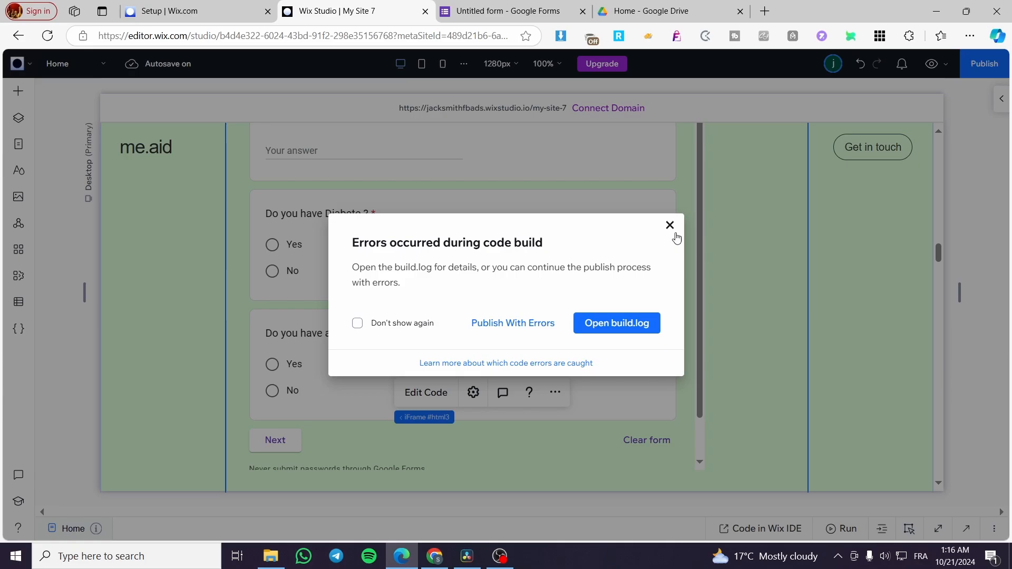
click(670, 225)
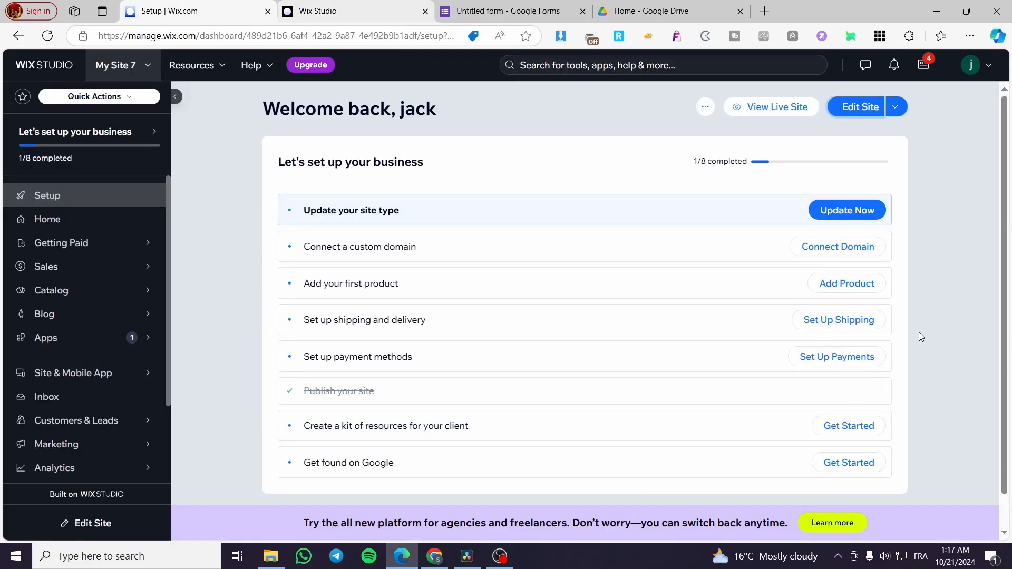
Check the Wix Studio editor's loading and return to the My Site 7 Setup dashboard
click(334, 7)
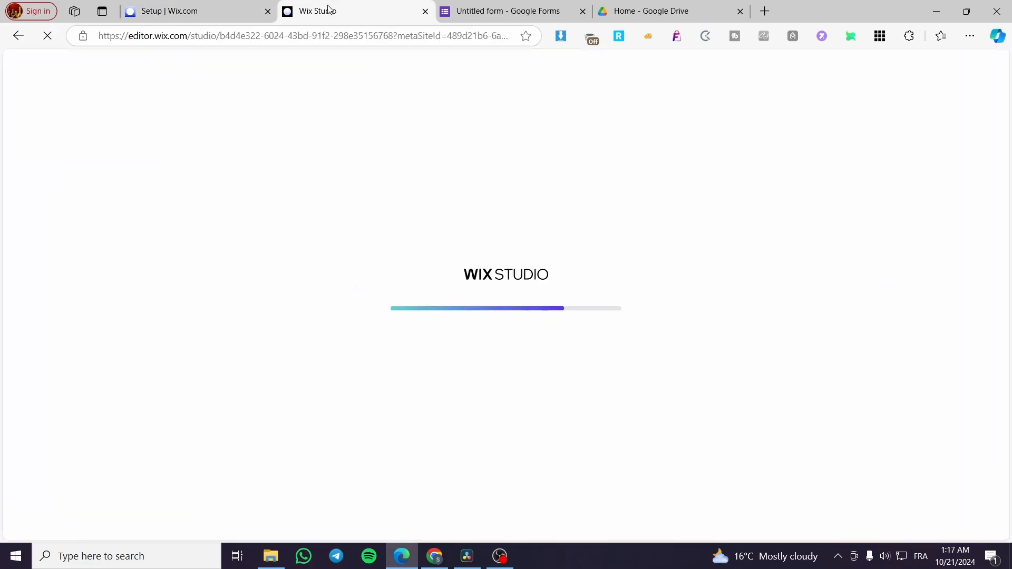
click(208, 8)
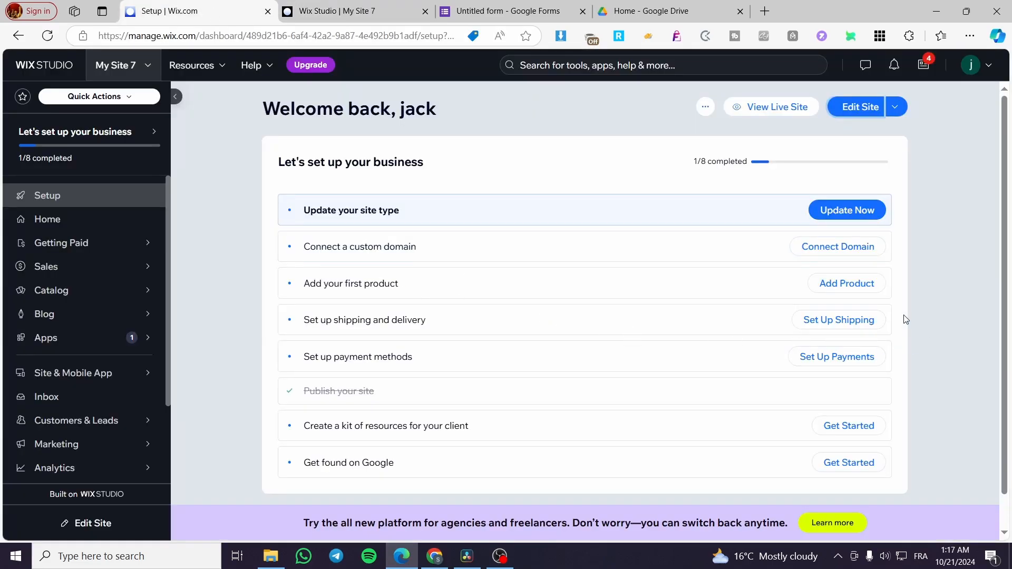